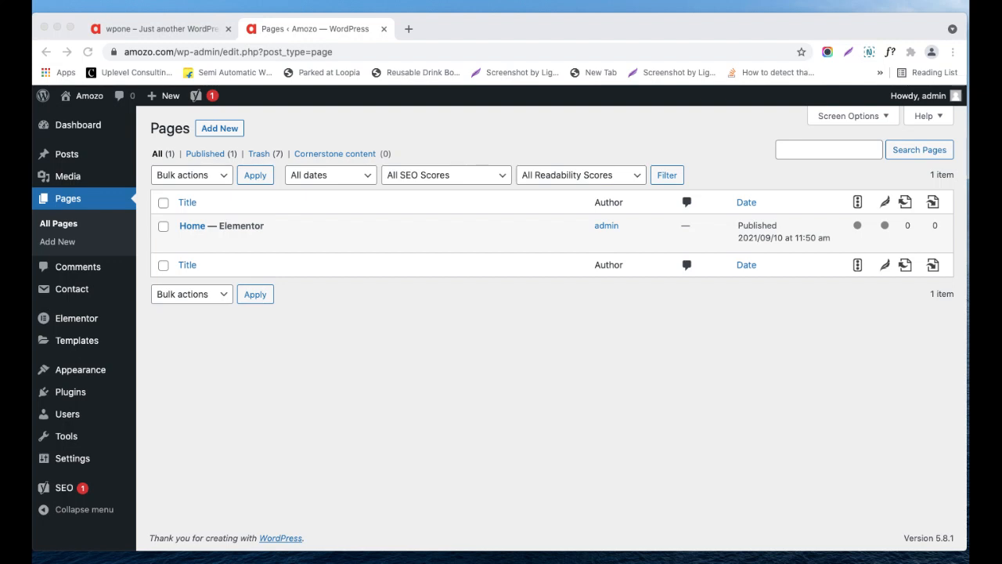
Step: Open the Home page in the Elementor editor and delete both of its empty sections
click(688, 562)
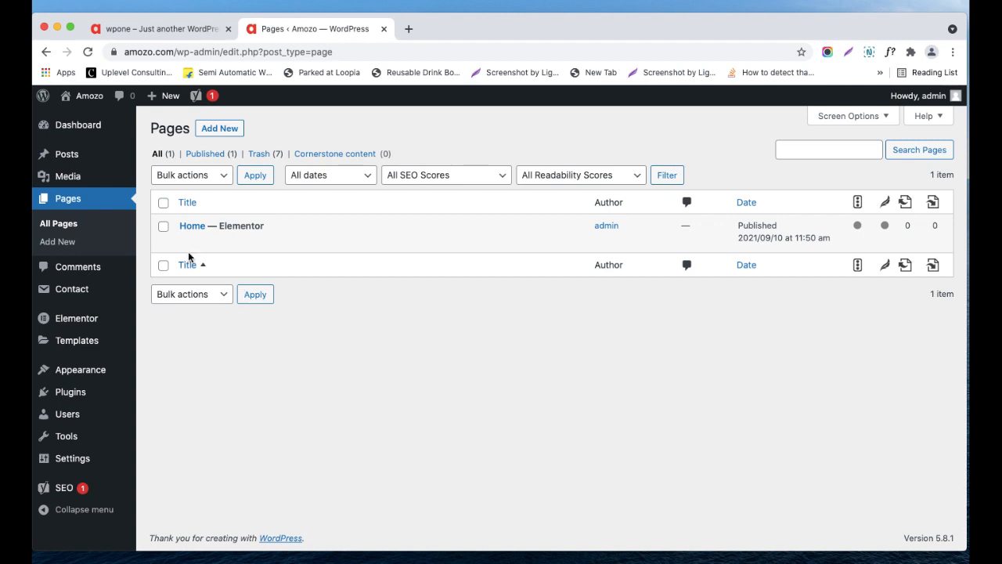
mouse_move(179, 232)
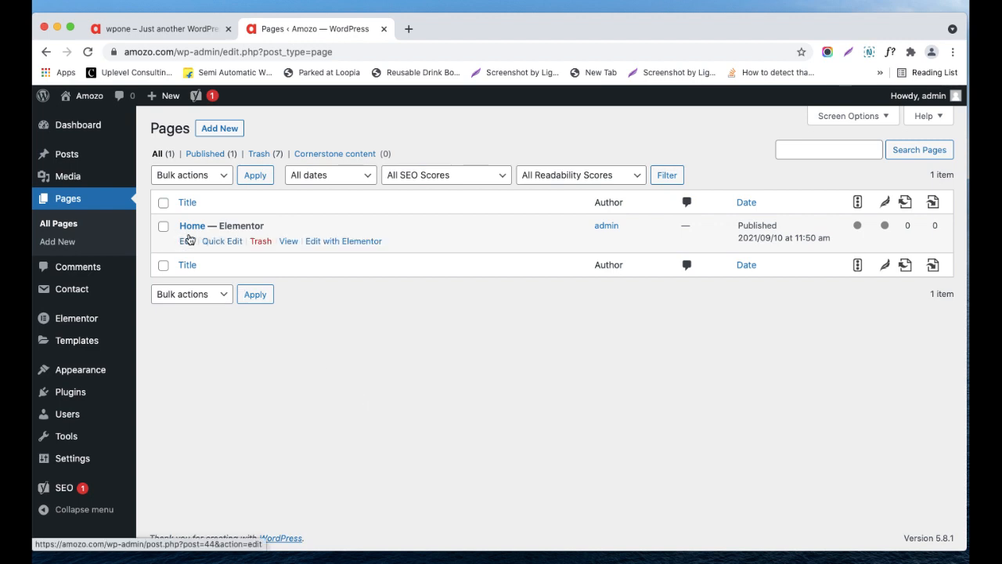
click(187, 241)
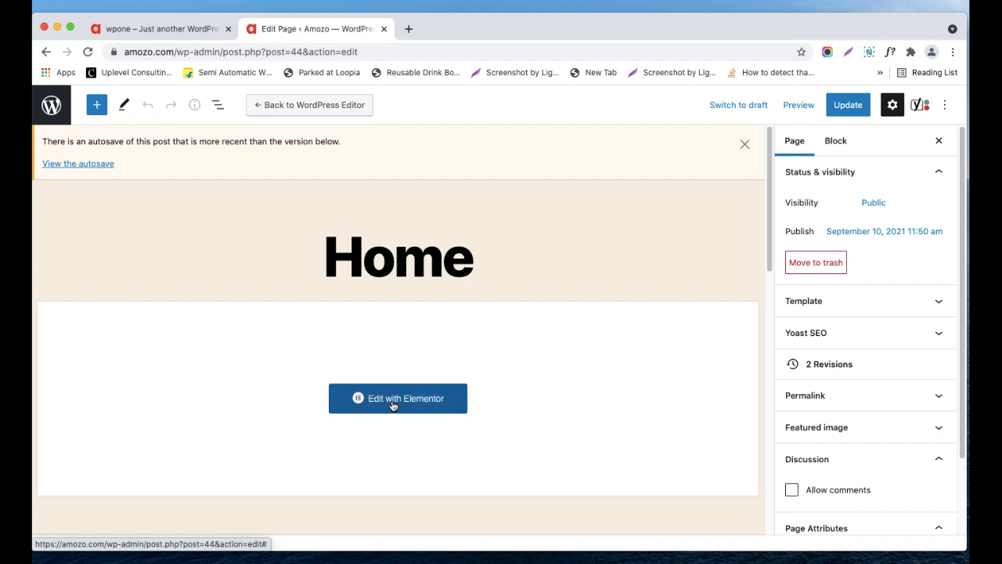
click(394, 405)
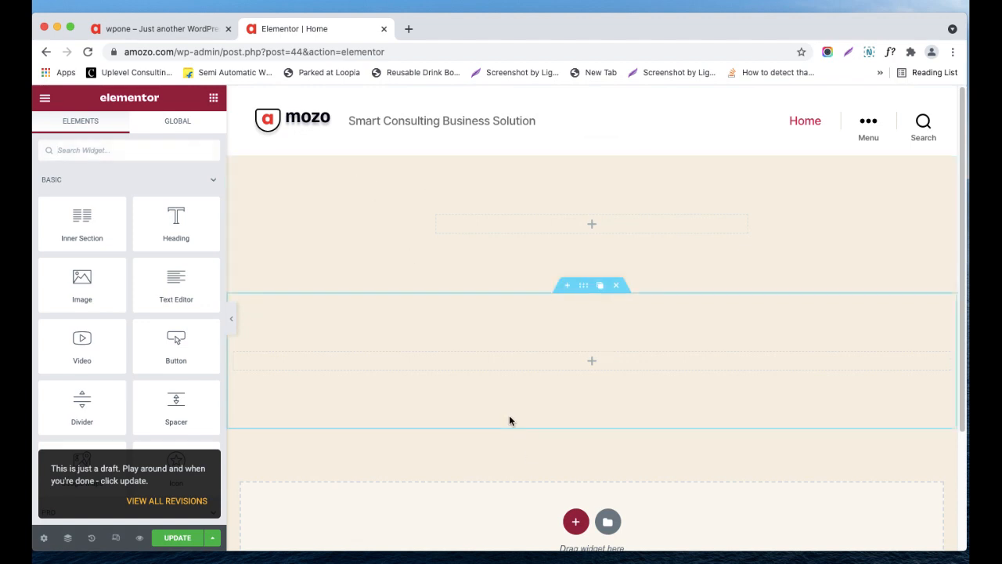
click(616, 285)
click(618, 150)
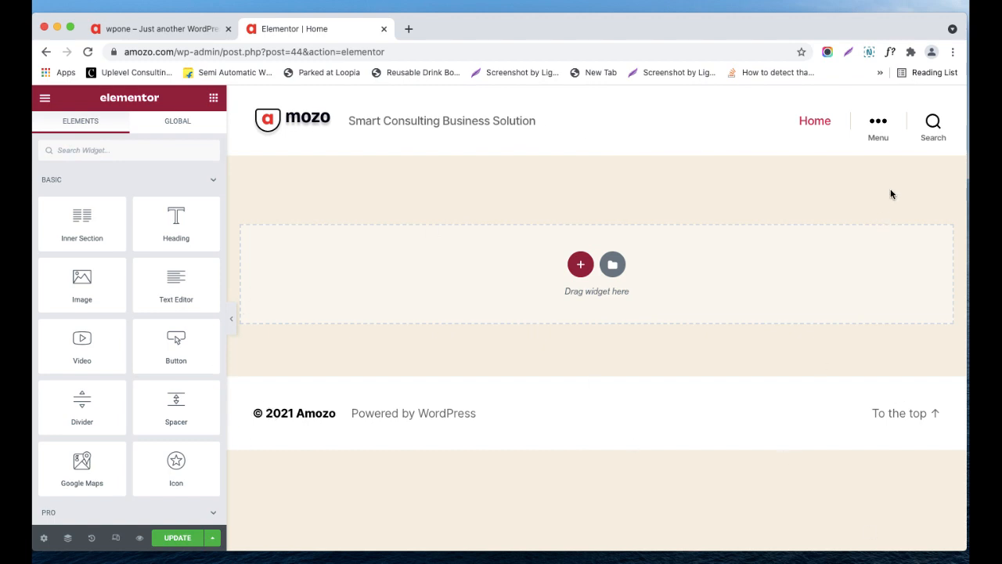
Step: Start a Lightshot screenshot and size the capture area to cover the page preview from the header to below the footer
click(847, 55)
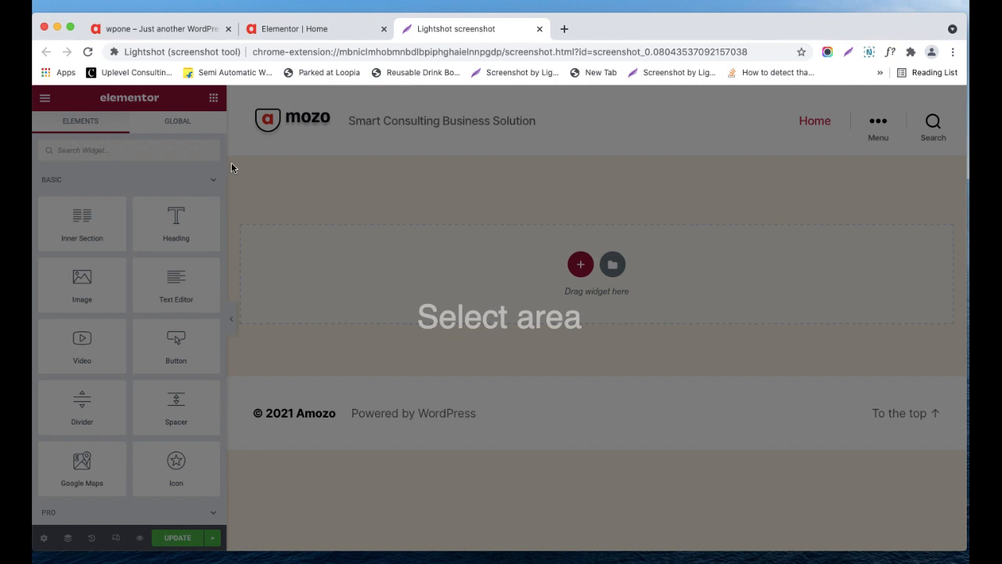
mouse_move(232, 156)
mouse_down()
mouse_move(261, 203)
mouse_move(718, 401)
mouse_move(964, 374)
mouse_up()
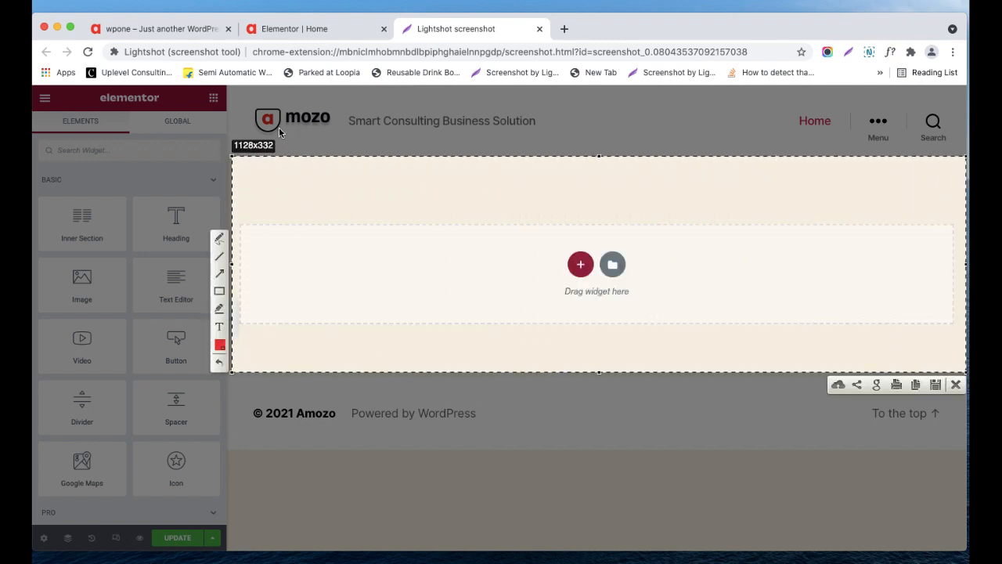
drag(231, 156, 229, 86)
drag(597, 373, 583, 539)
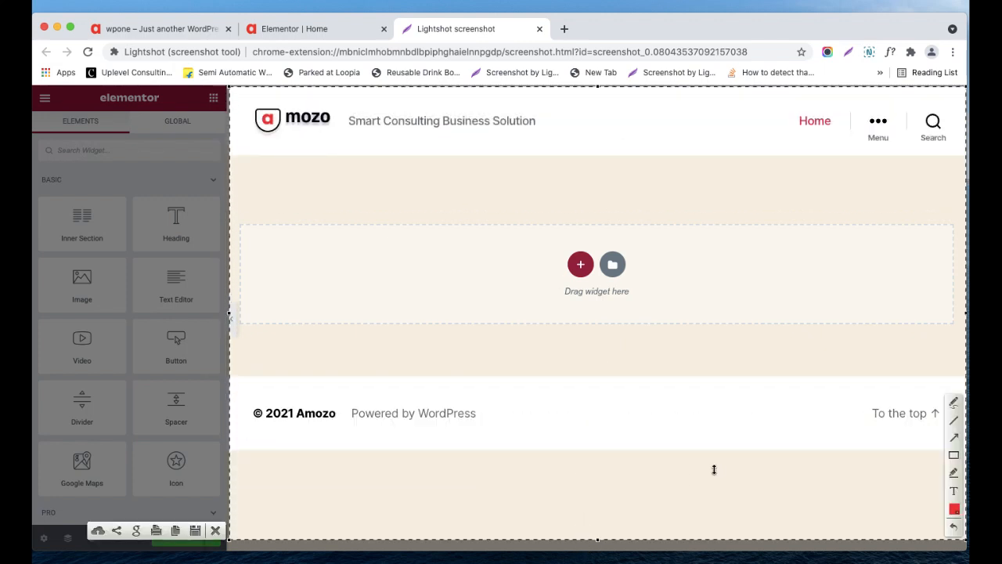
Step: Mark the footer, the header and the content area between them with red rectangles on the screenshot
click(954, 458)
drag(232, 380, 960, 455)
drag(233, 89, 958, 156)
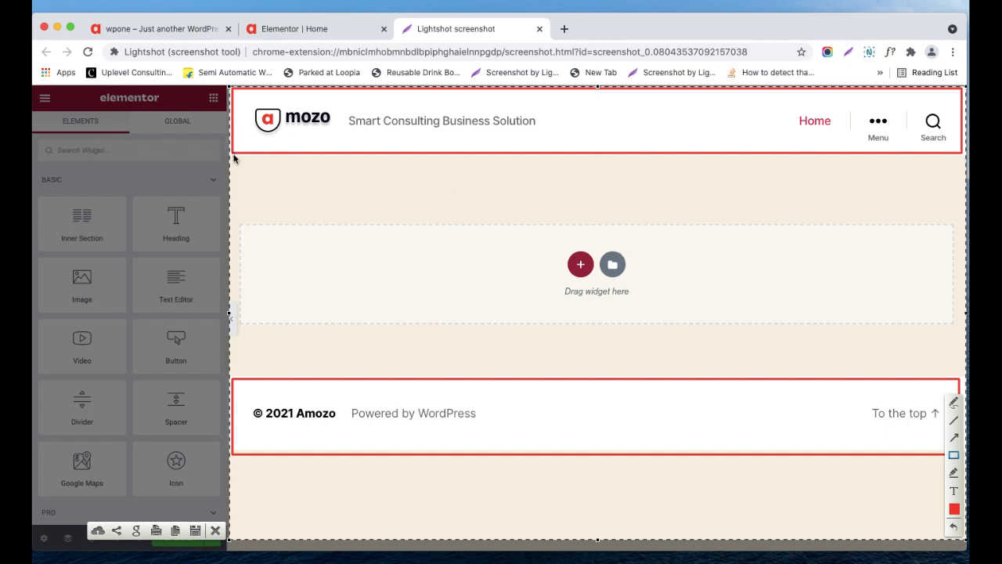
drag(233, 159, 959, 363)
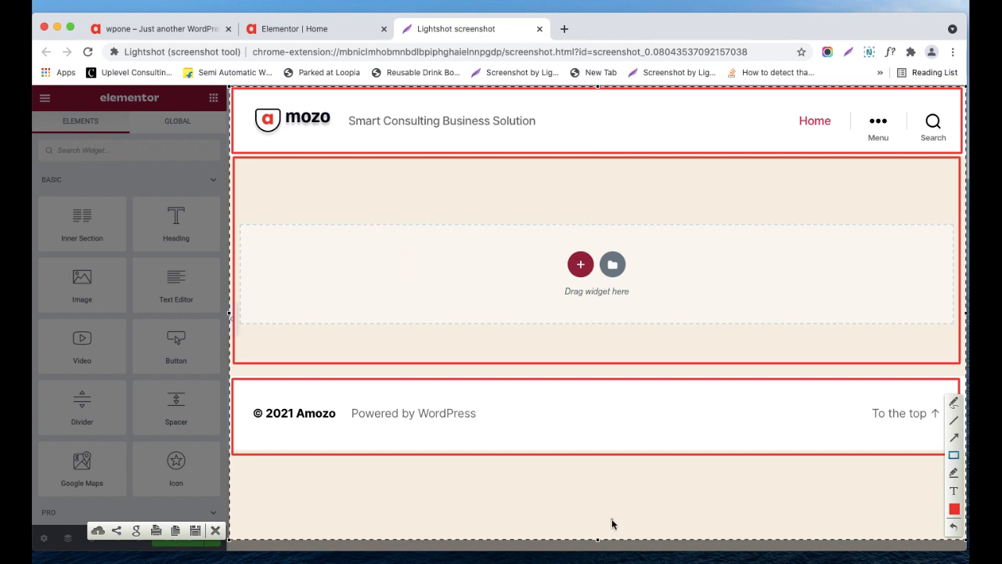
Step: Return to the Elementor editor and view the column structures available for a new section
click(318, 29)
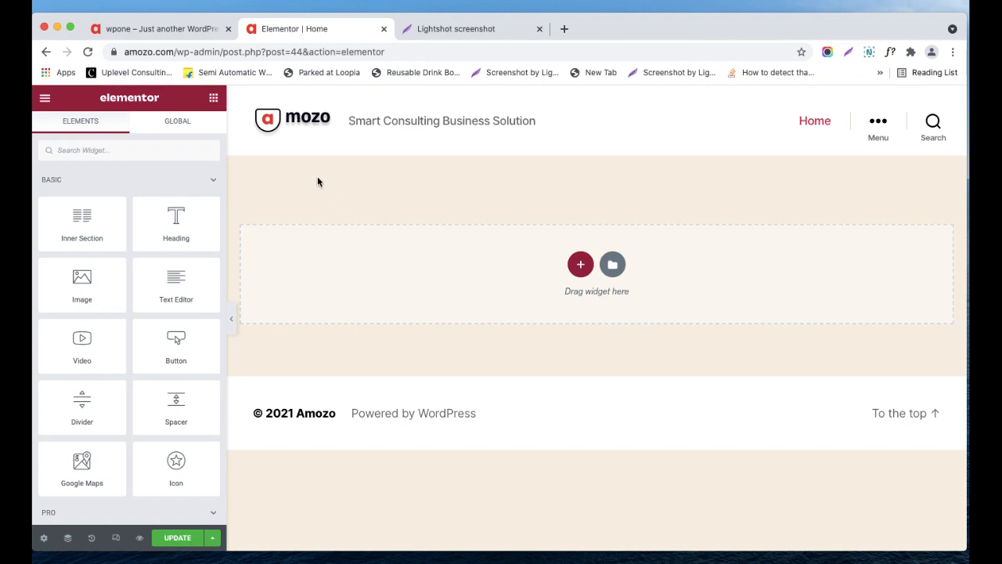
click(579, 267)
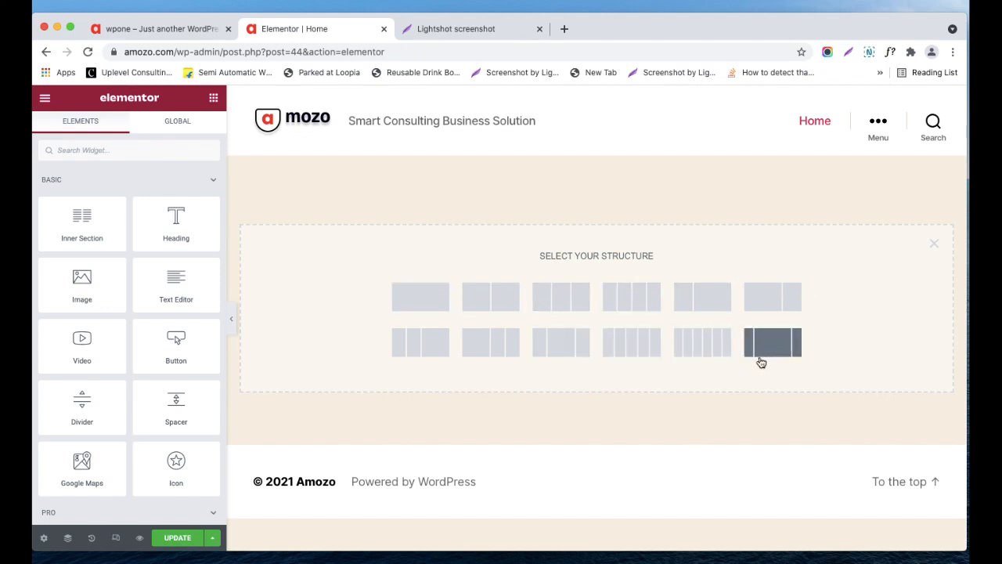
click(934, 244)
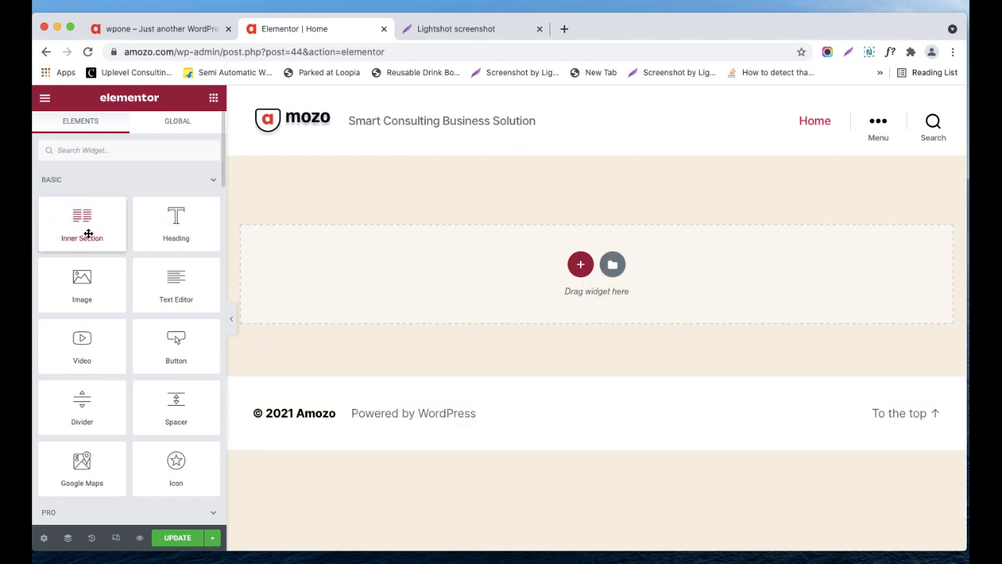
Step: Try placing an Inner Section widget in the empty content area and remove it together with its parent section
drag(82, 224, 400, 274)
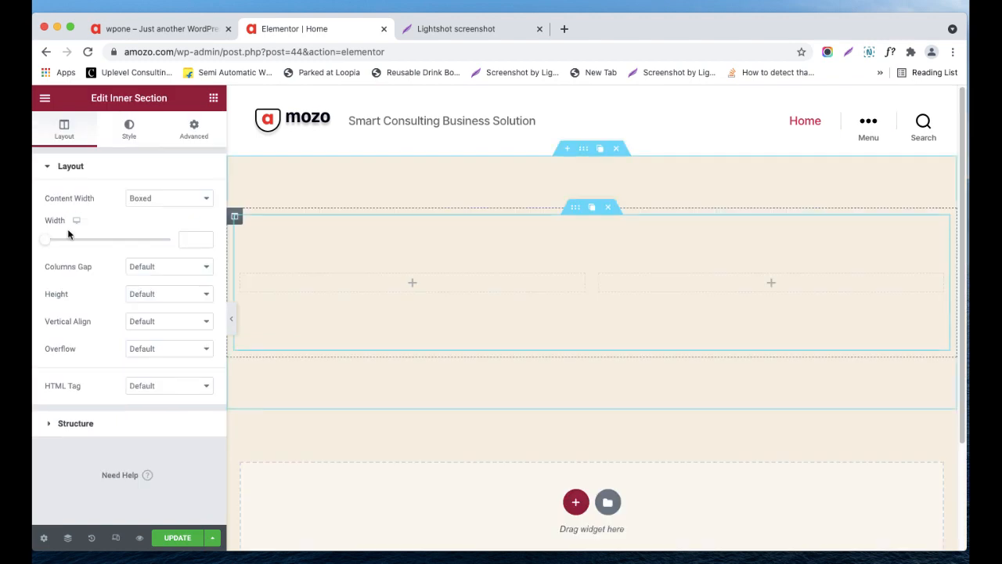
click(610, 208)
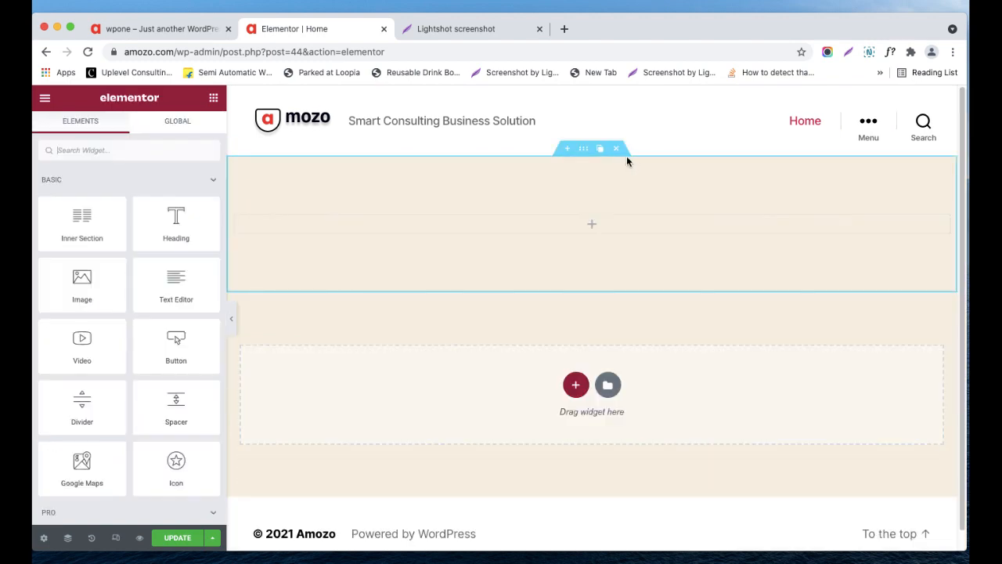
click(624, 150)
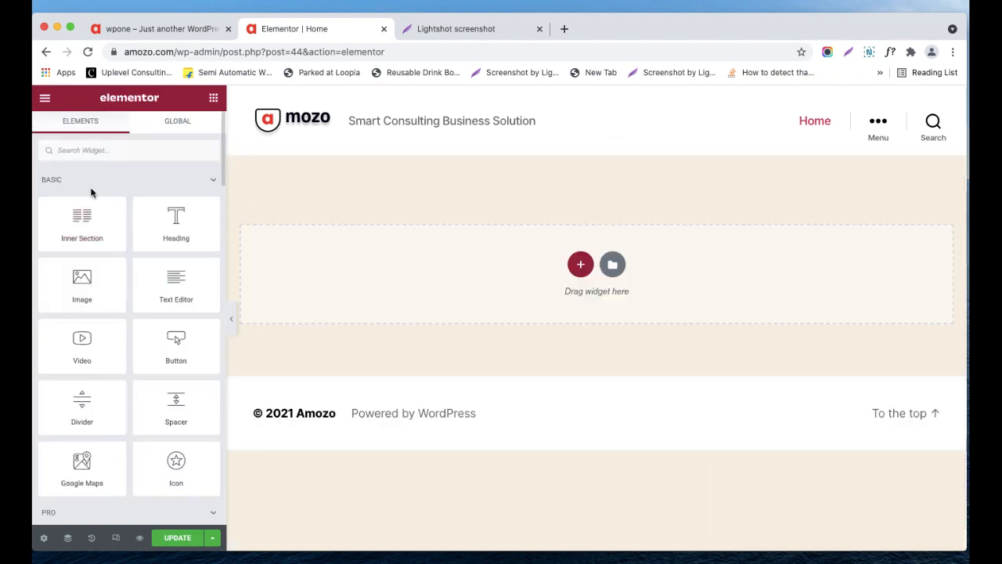
Step: Collapse the Basic, Pro and General widget categories
click(210, 180)
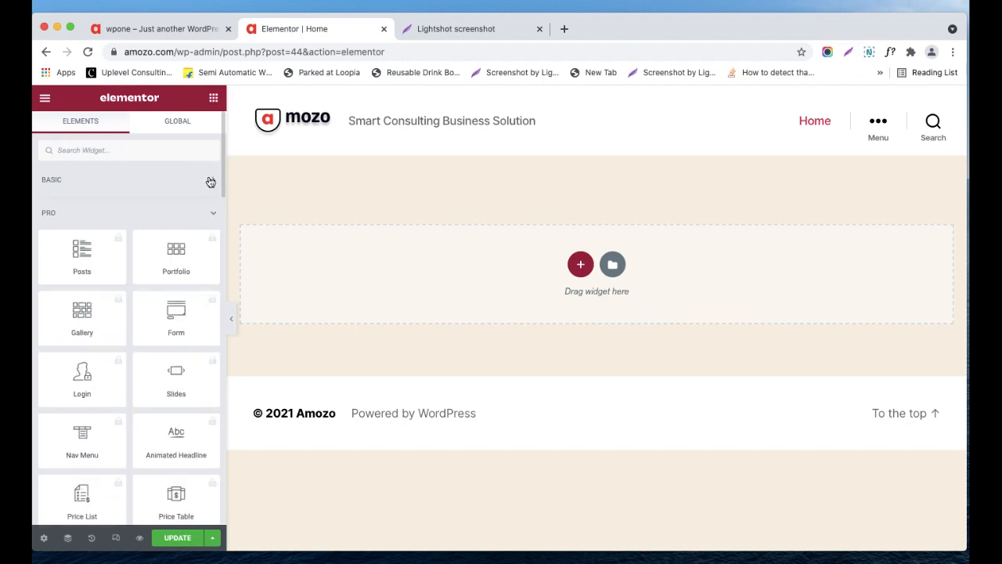
click(214, 213)
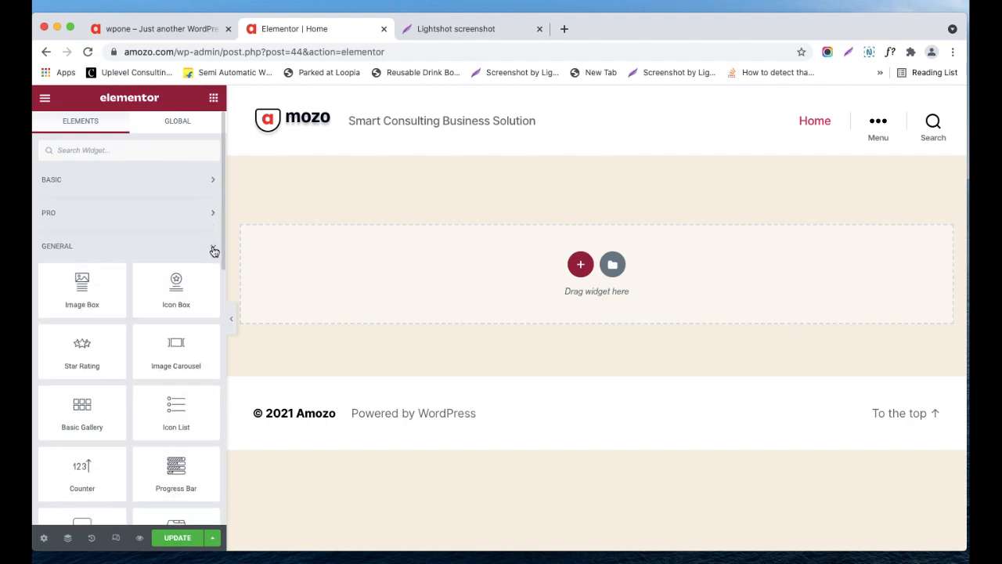
click(214, 249)
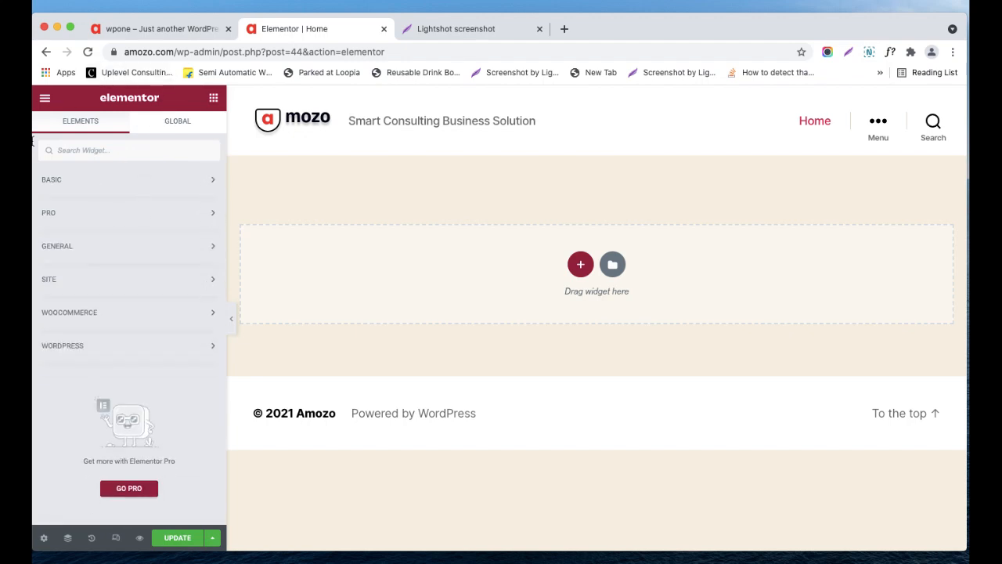
Step: Look through the widgets in the Basic, Pro and General categories, collapsing each one after viewing it
click(59, 184)
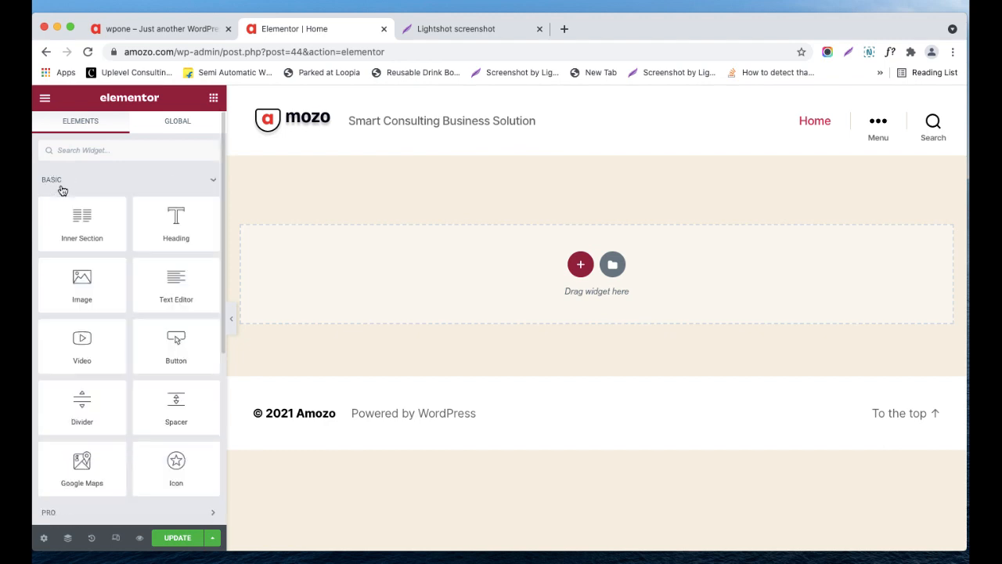
scroll(98, 282, down, 5)
scroll(99, 291, up, 5)
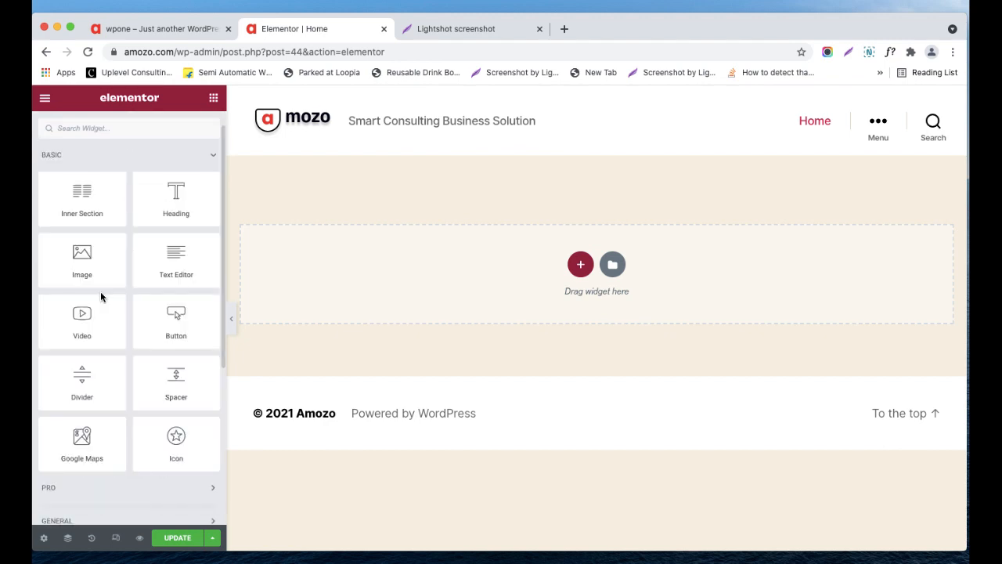
click(58, 156)
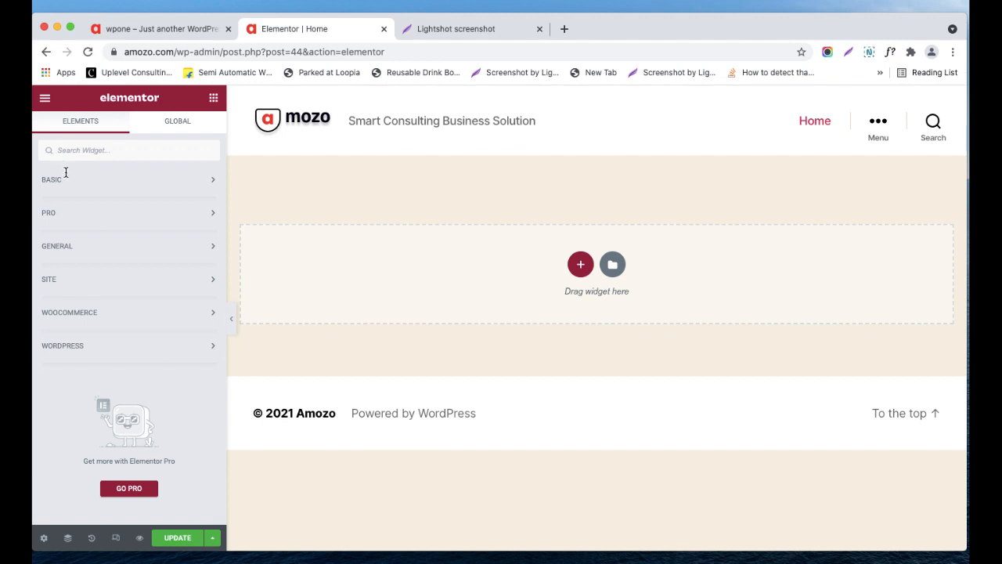
click(66, 214)
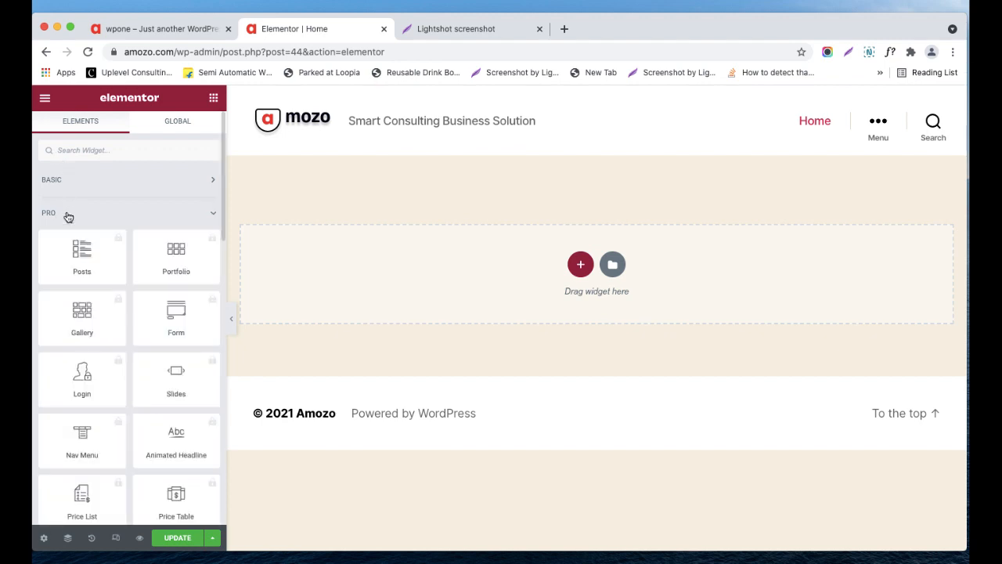
click(117, 220)
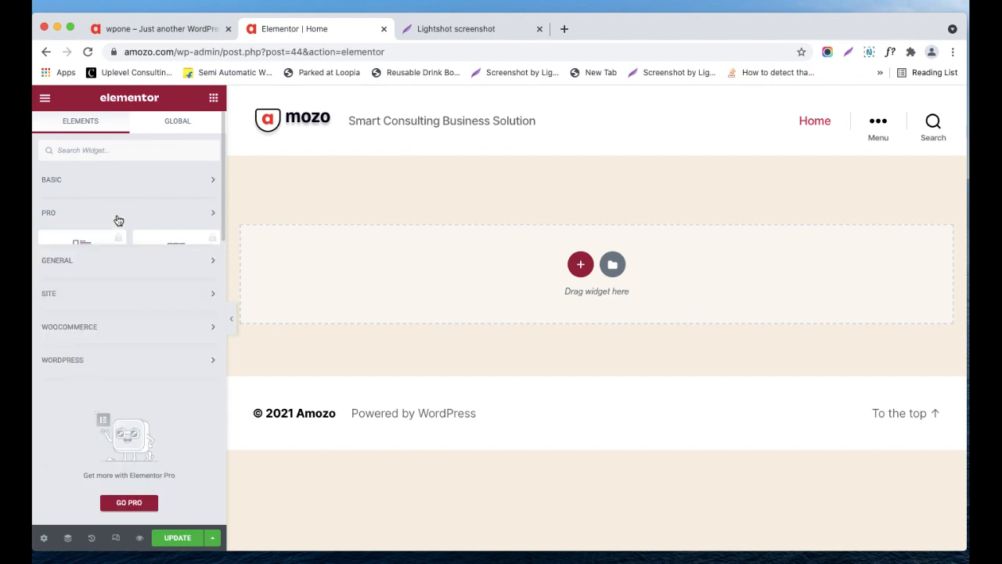
click(102, 248)
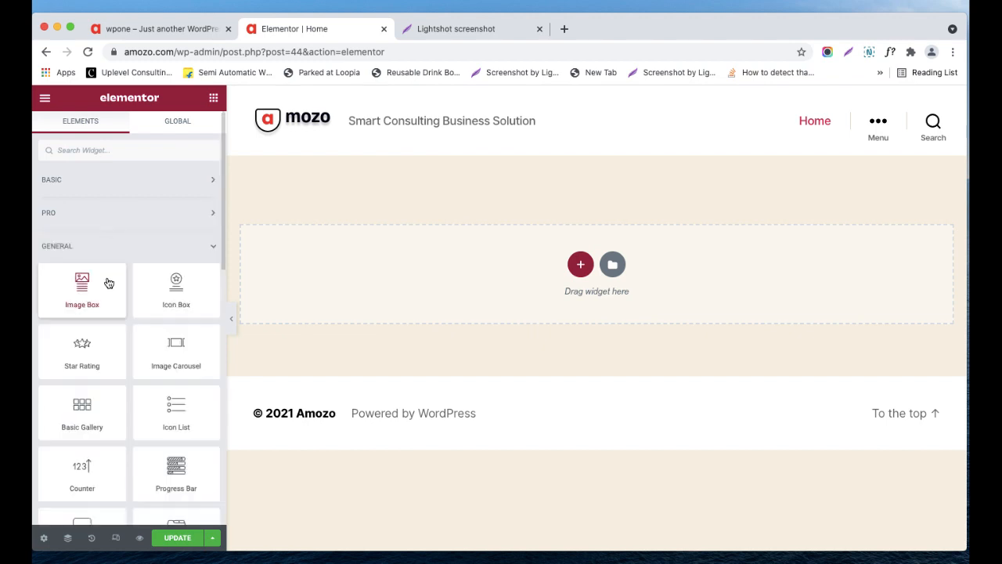
scroll(105, 277, down, 3)
scroll(102, 266, up, 3)
click(99, 249)
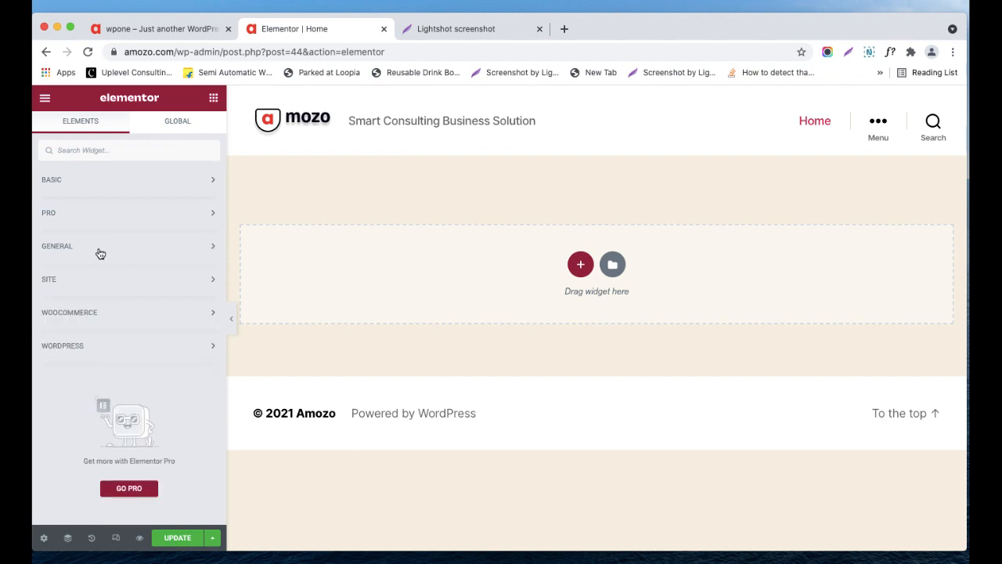
Step: Look through the widgets in the Site and WooCommerce categories and collapse both
click(78, 285)
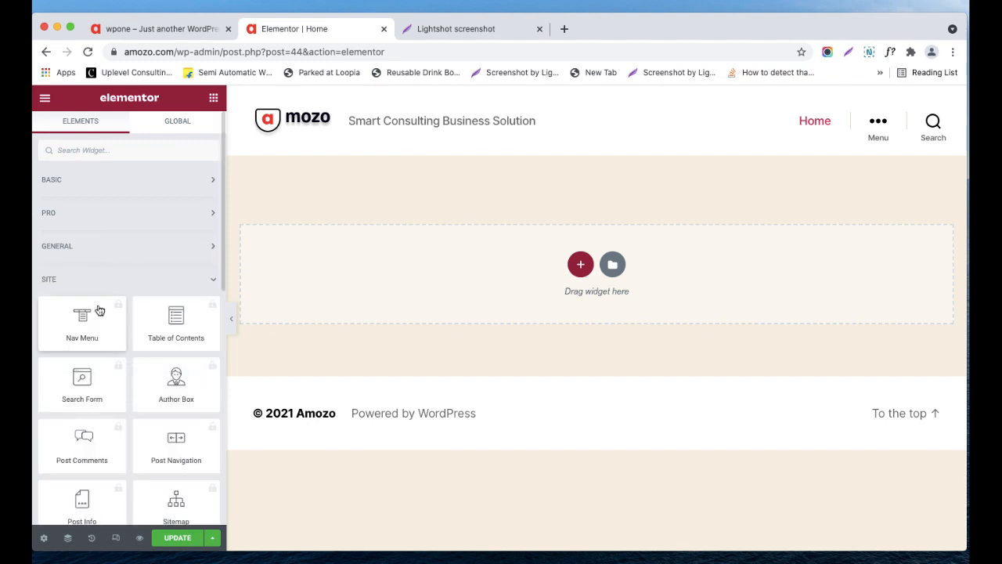
scroll(101, 336, down, 3)
scroll(103, 354, up, 3)
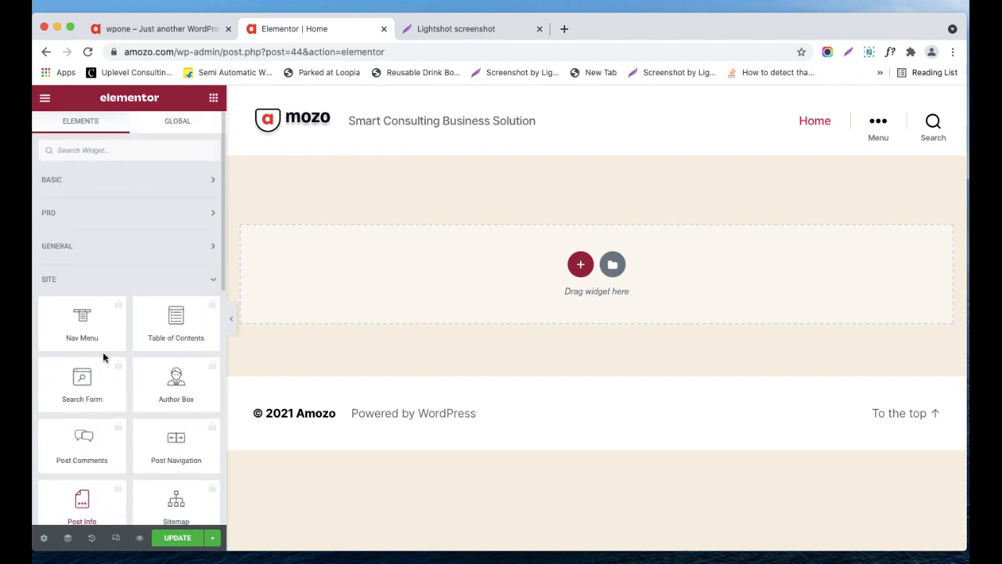
click(64, 284)
click(80, 314)
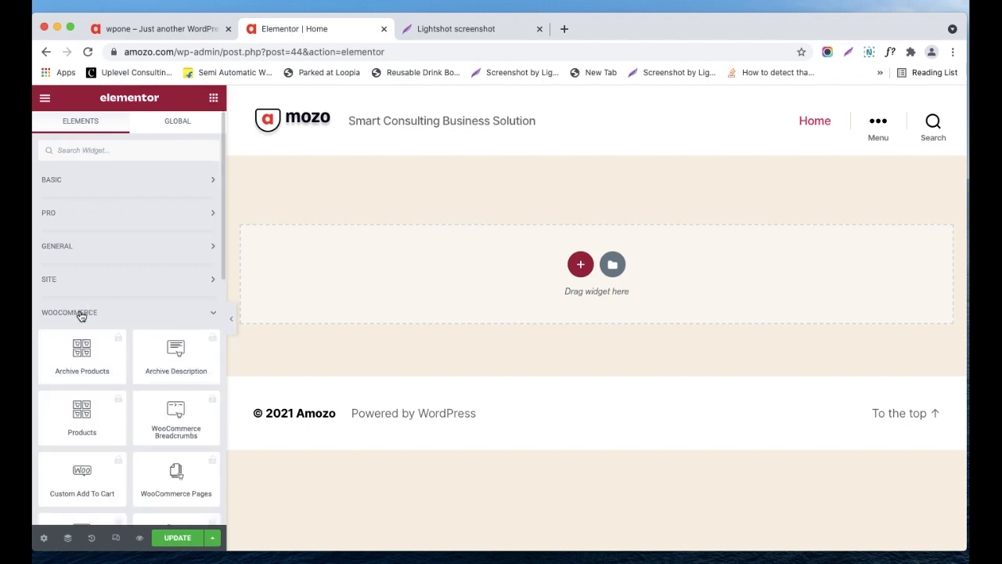
scroll(83, 316, down, 5)
scroll(83, 315, up, 6)
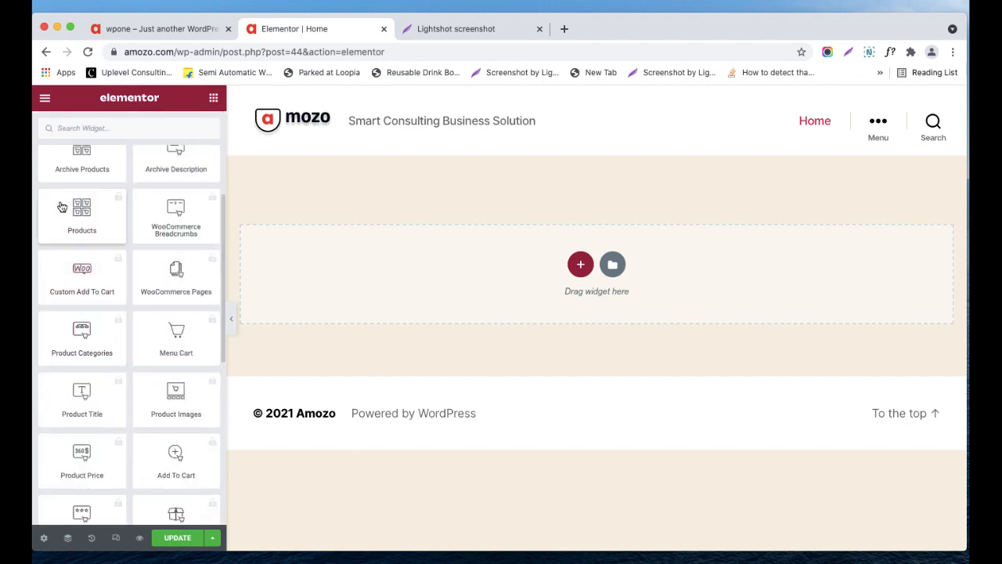
click(70, 280)
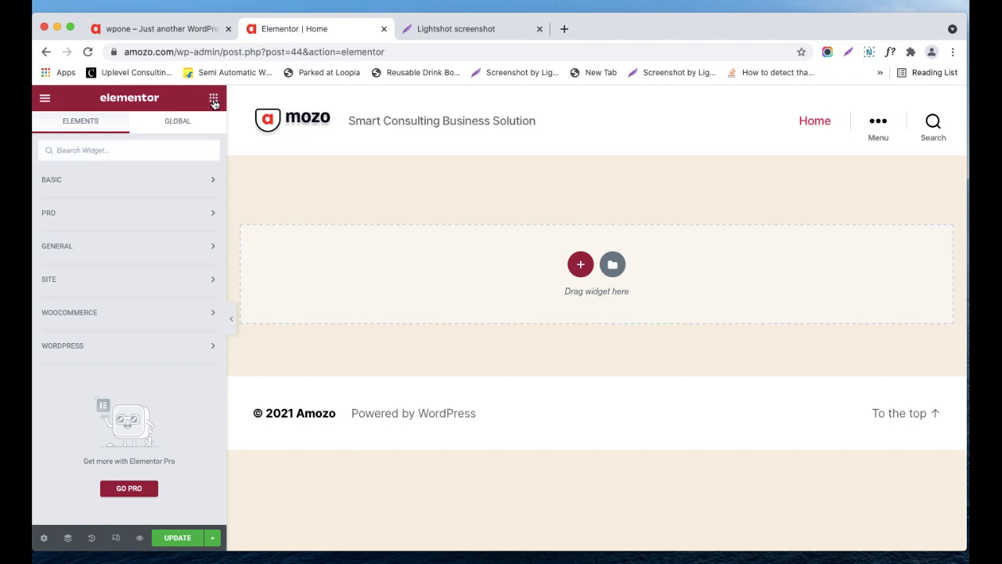
Step: Expand the Basic widget category, check the Global widgets, and return to browsing the Basic elements
click(159, 173)
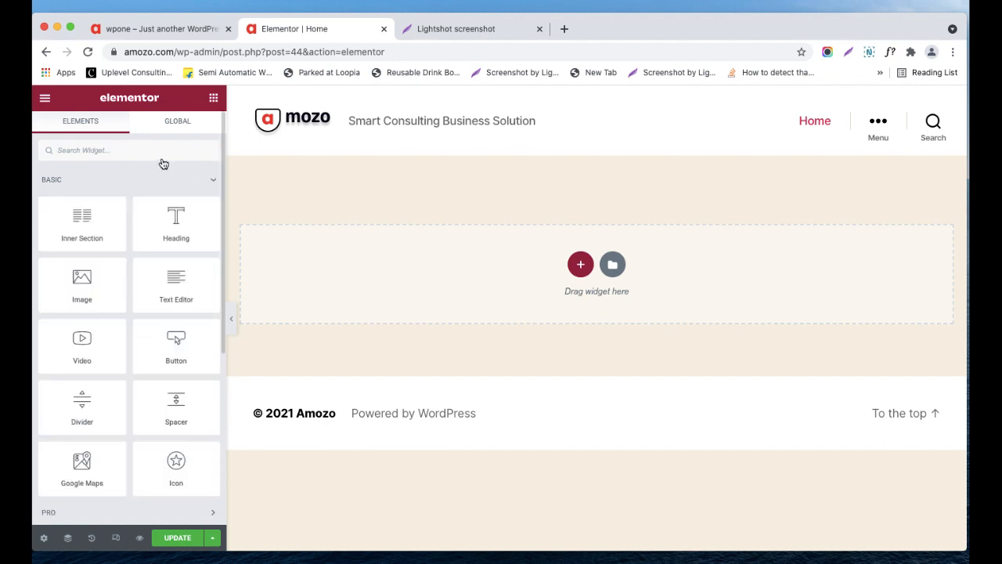
click(165, 118)
click(108, 117)
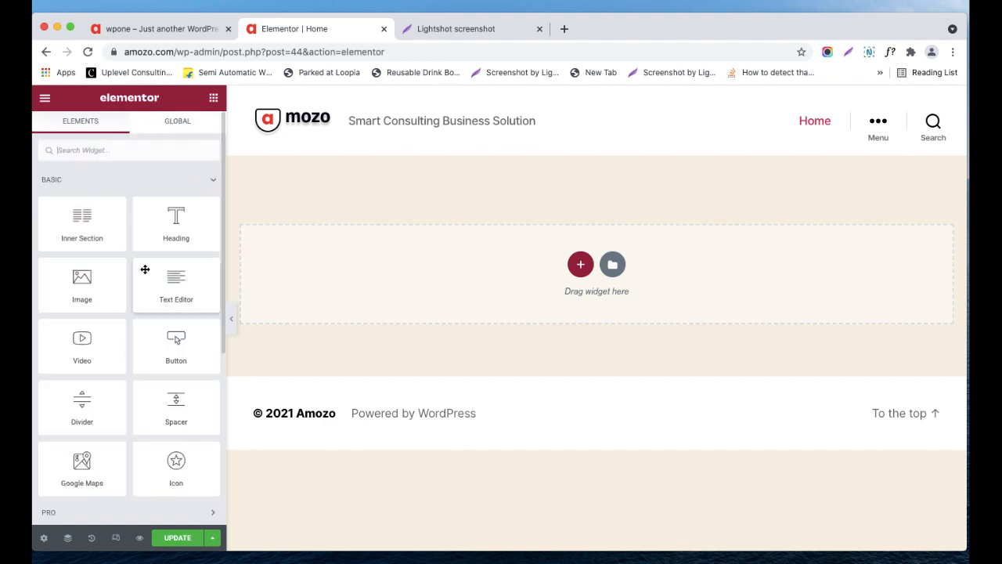
click(162, 125)
click(213, 102)
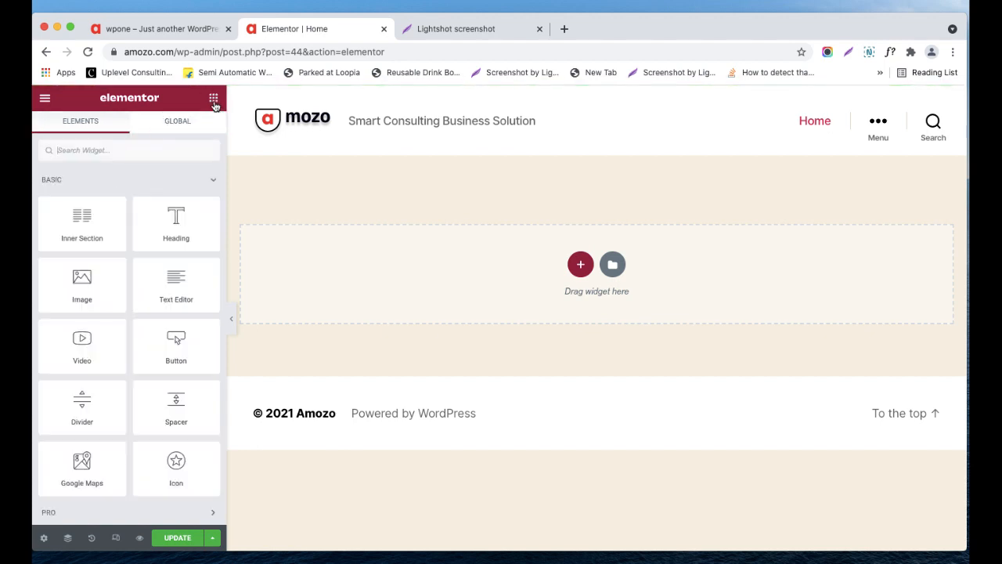
scroll(111, 266, down, 2)
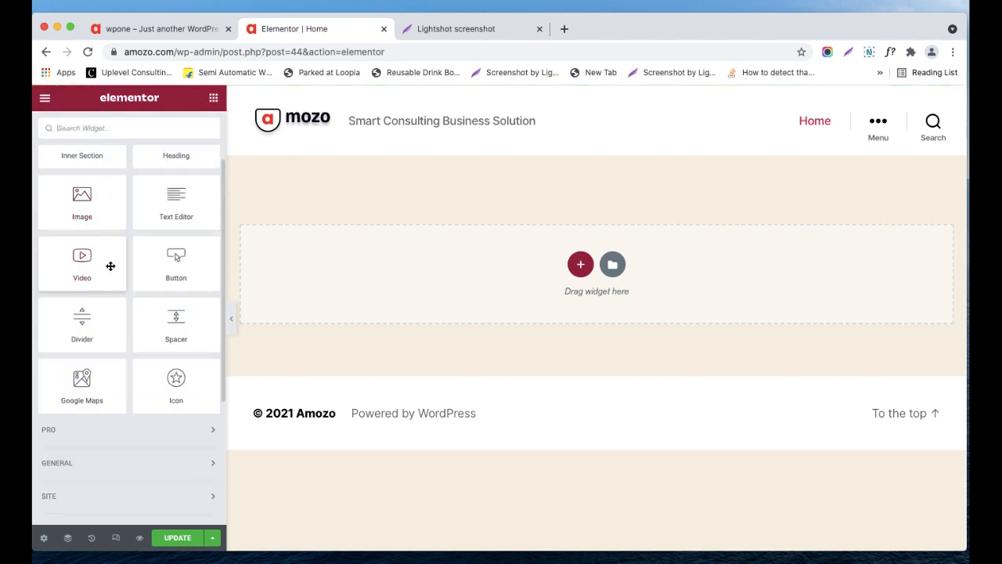
Step: Look over the remaining Basic widgets and the Elementor main menu options, and return to the widget list
scroll(110, 266, down, 5)
click(43, 98)
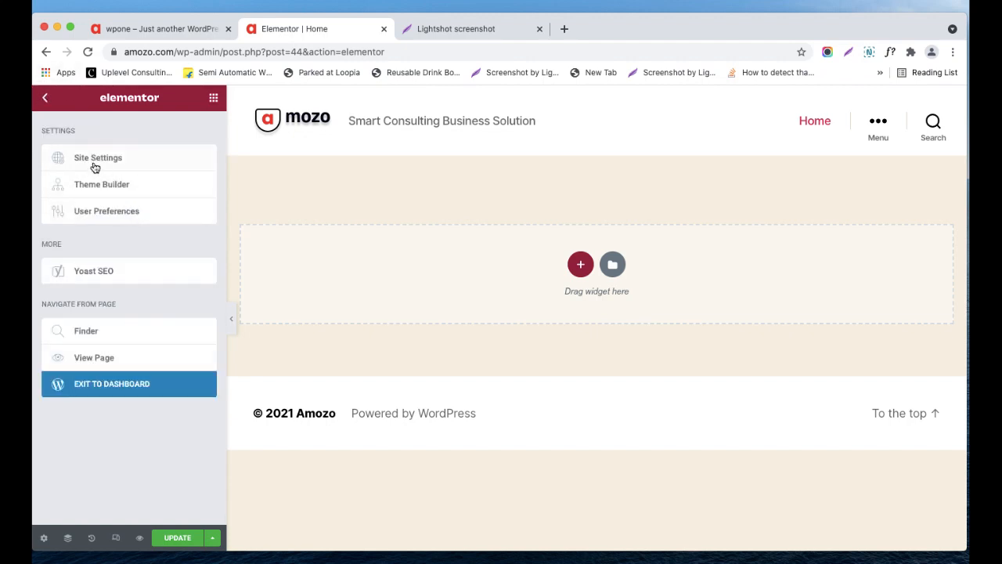
drag(96, 159, 134, 293)
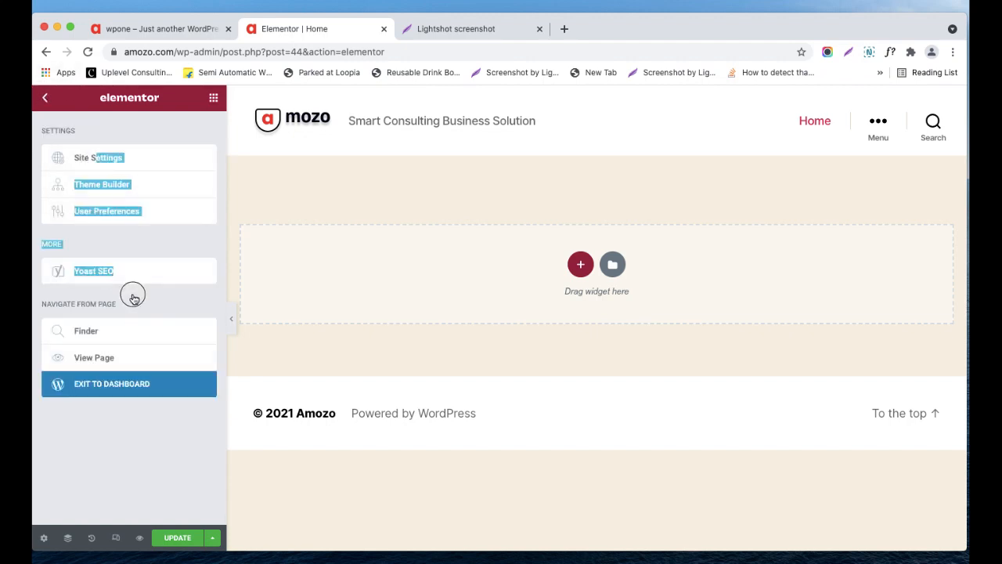
click(213, 98)
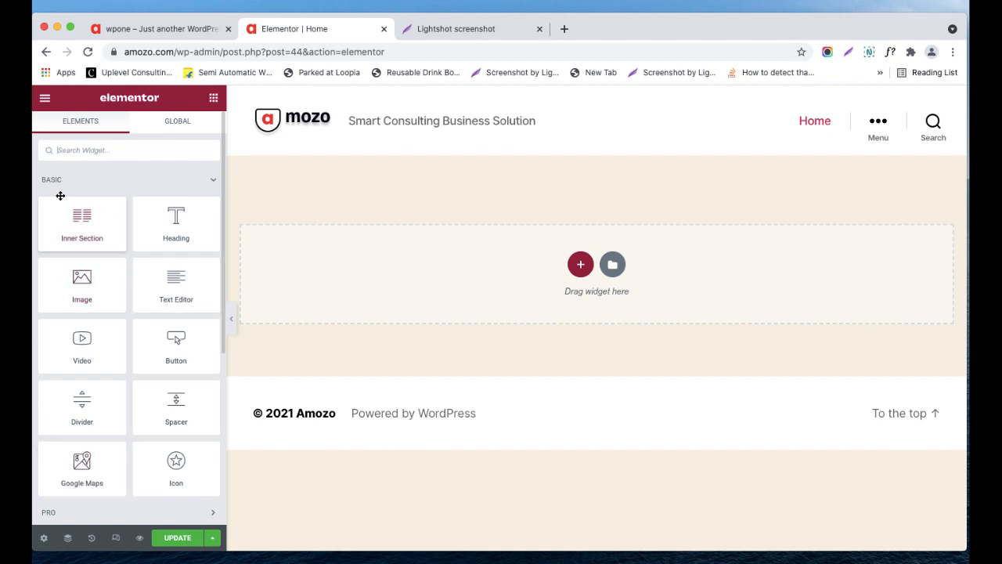
Step: Collapse the Basic widget category and add a single-column section to the page
click(179, 177)
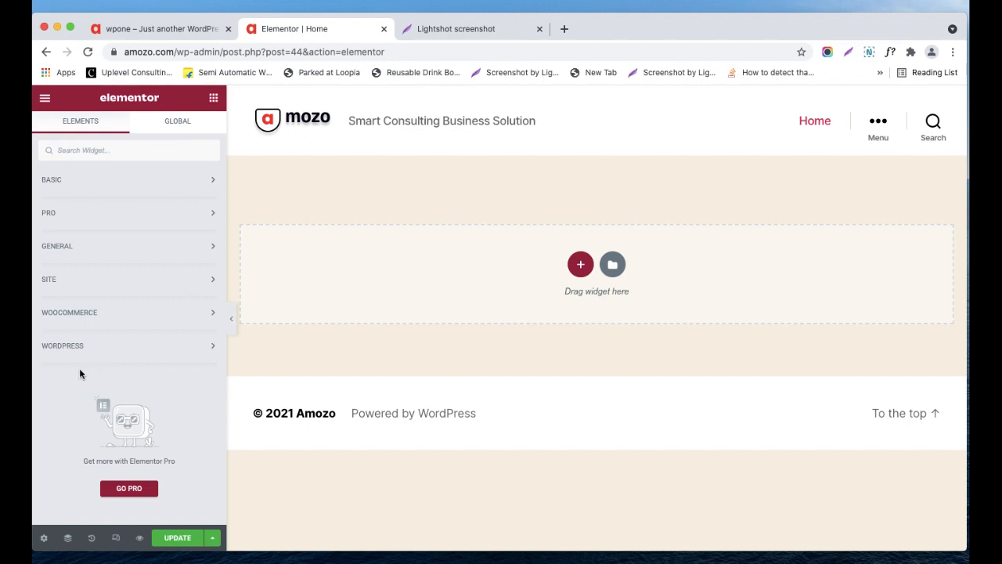
click(580, 265)
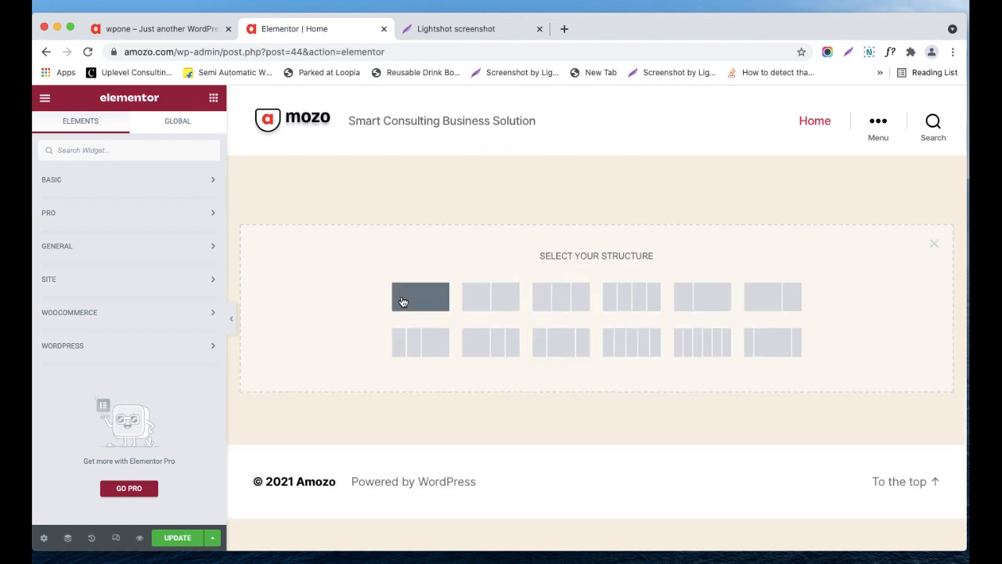
click(401, 301)
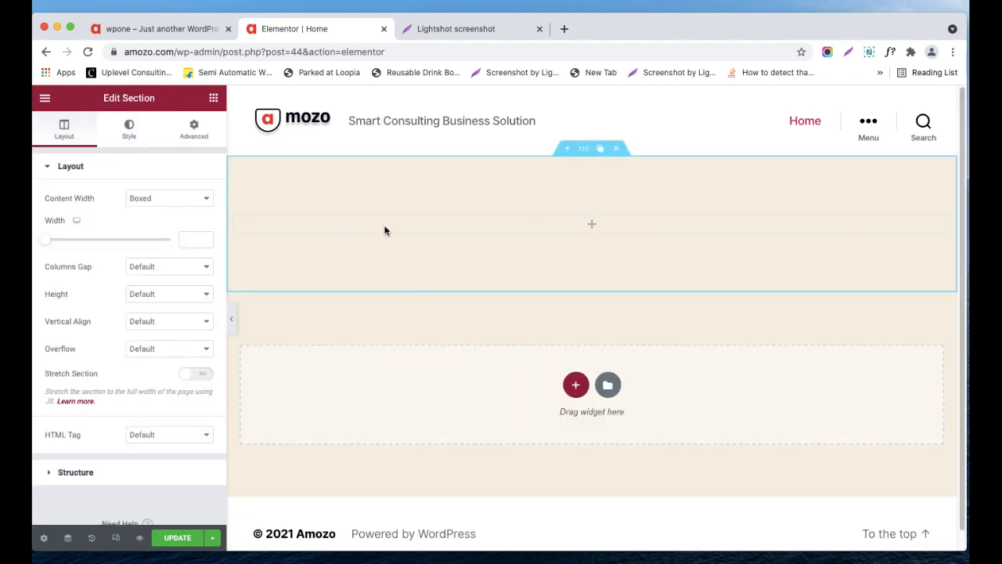
Step: Switch to the finished wpone.local homepage and examine how its hero, services and project statistics areas are divided into sections
click(120, 35)
scroll(159, 252, down, 6)
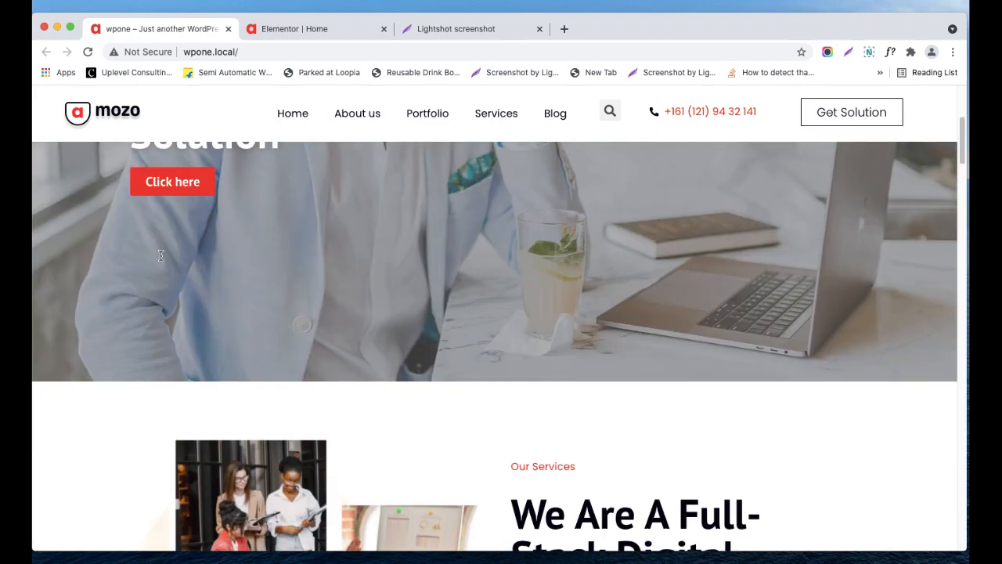
scroll(63, 292, up, 6)
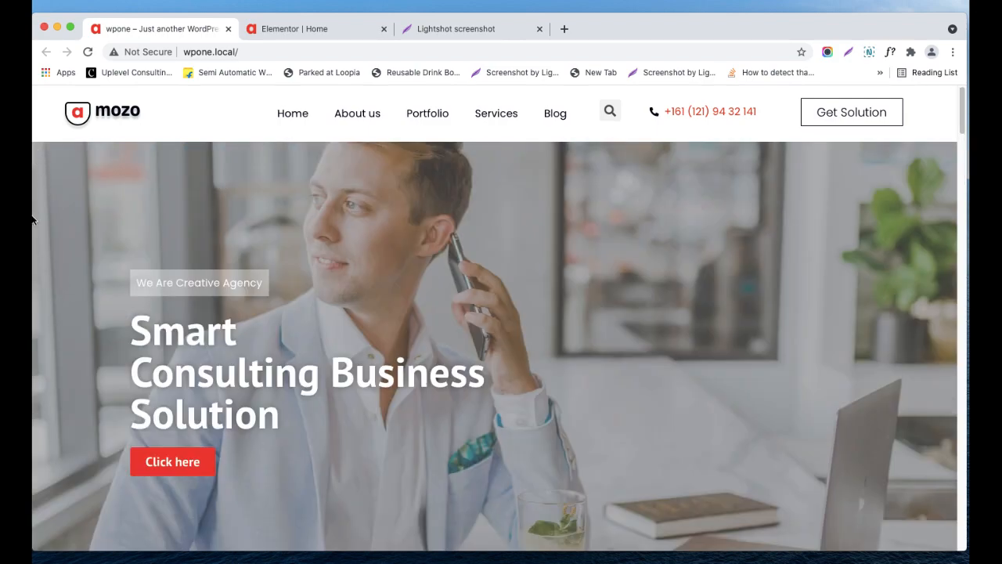
scroll(426, 440, down, 5)
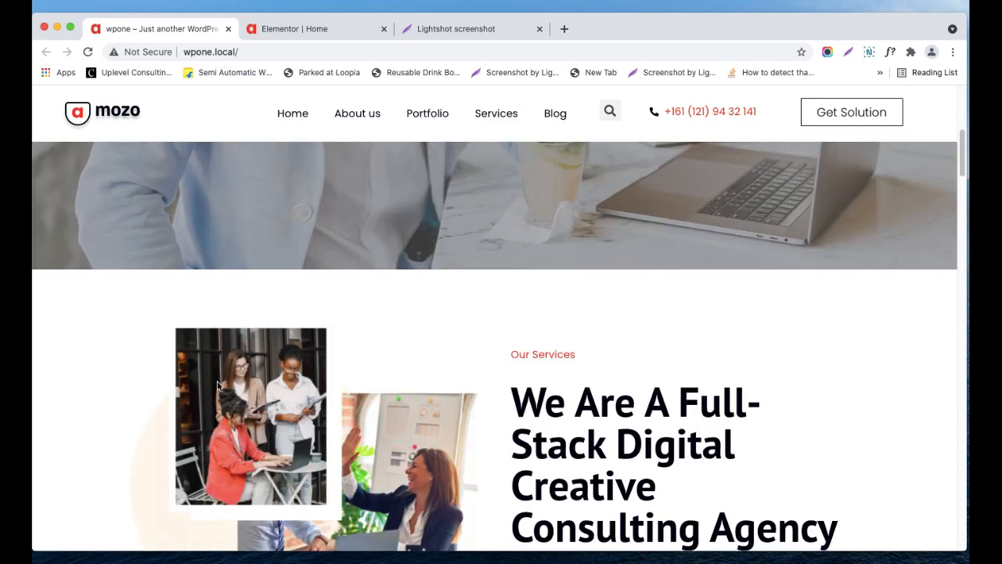
scroll(51, 282, down, 3)
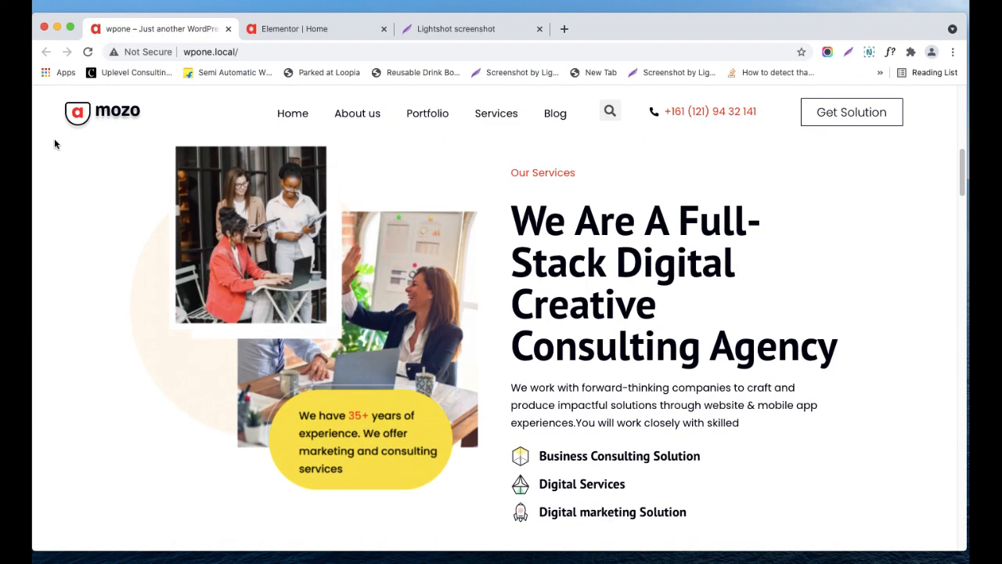
drag(54, 144, 810, 376)
click(448, 337)
scroll(170, 349, down, 4)
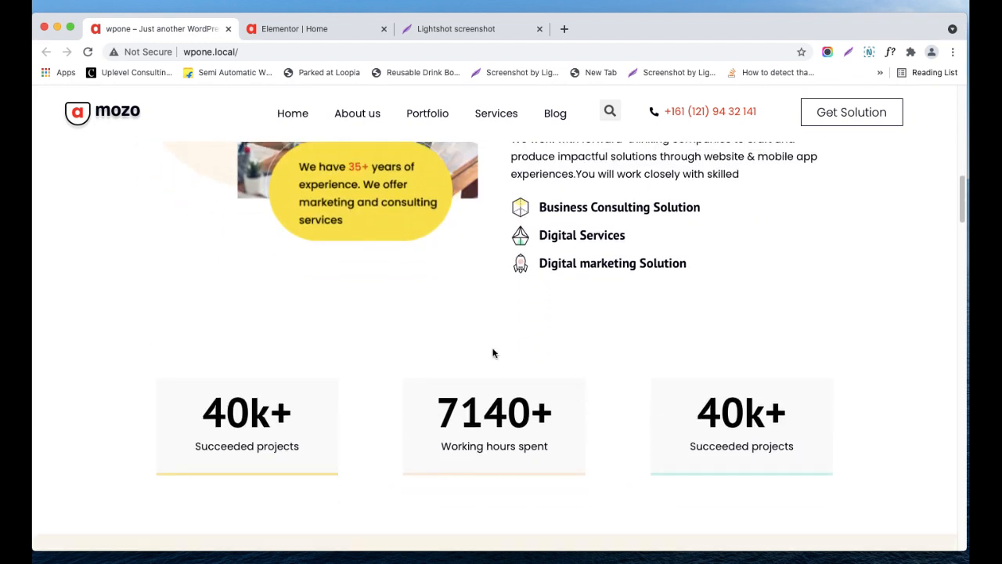
scroll(290, 251, up, 10)
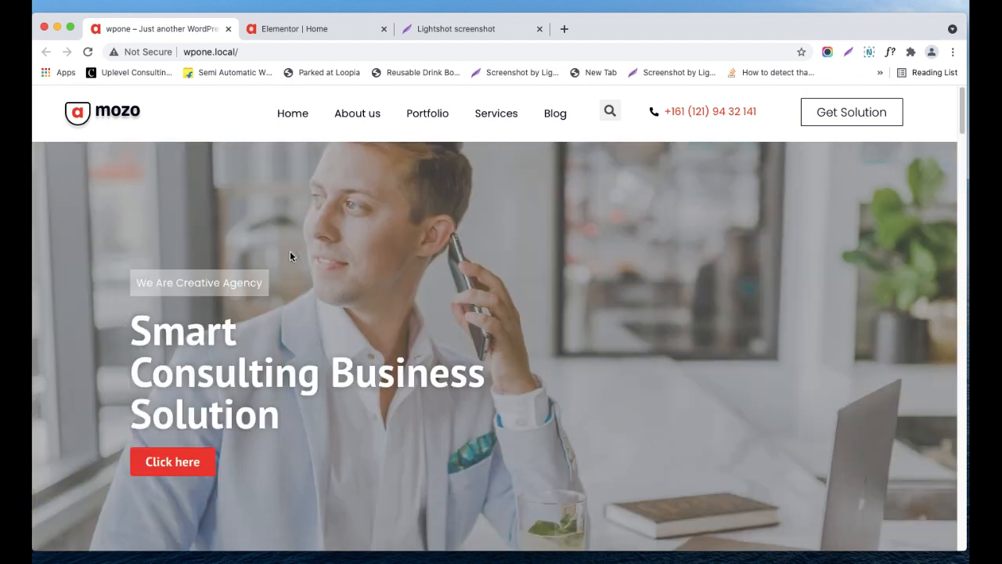
Step: Return to the Elementor page and view the available actions for the empty section's column
click(329, 30)
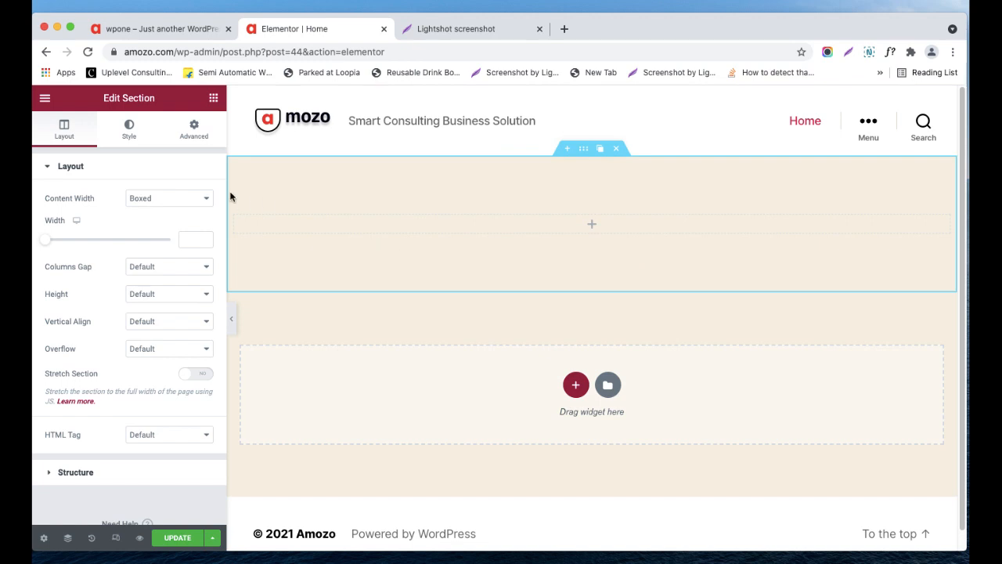
right_click(234, 217)
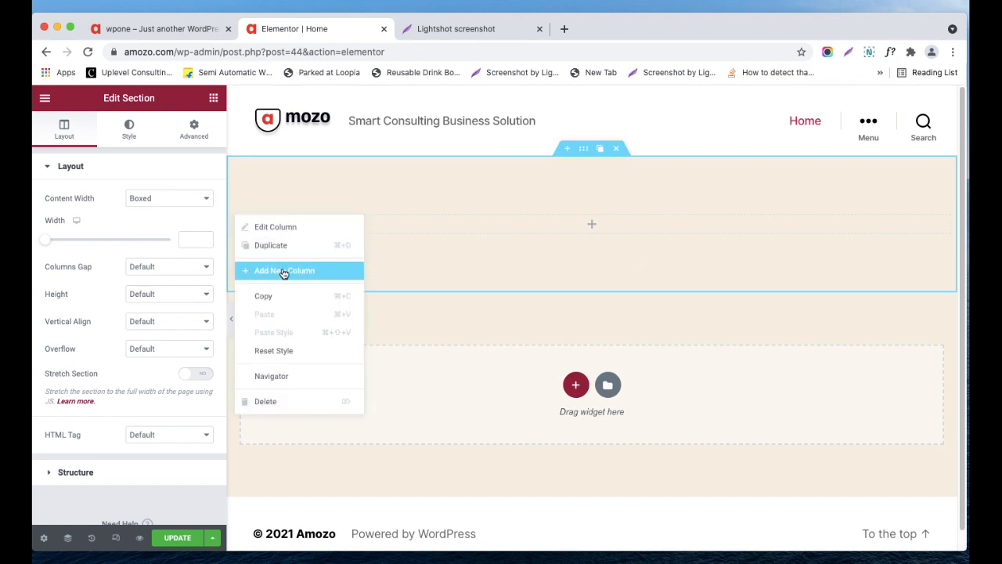
click(485, 263)
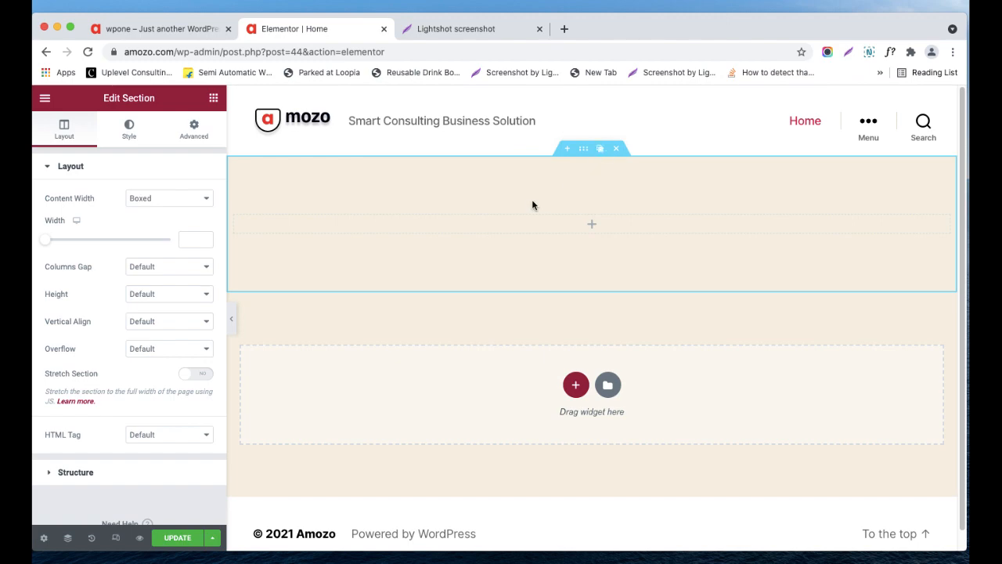
Step: Switch to the finished wpone.local homepage and examine all its sections from the hero down to the footer
click(187, 30)
scroll(267, 246, down, 10)
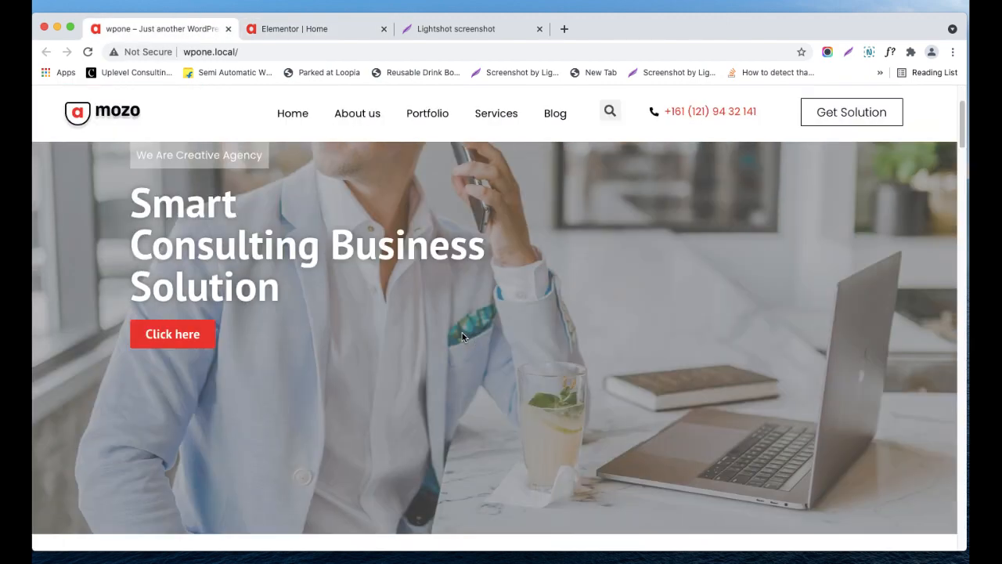
scroll(326, 293, down, 4)
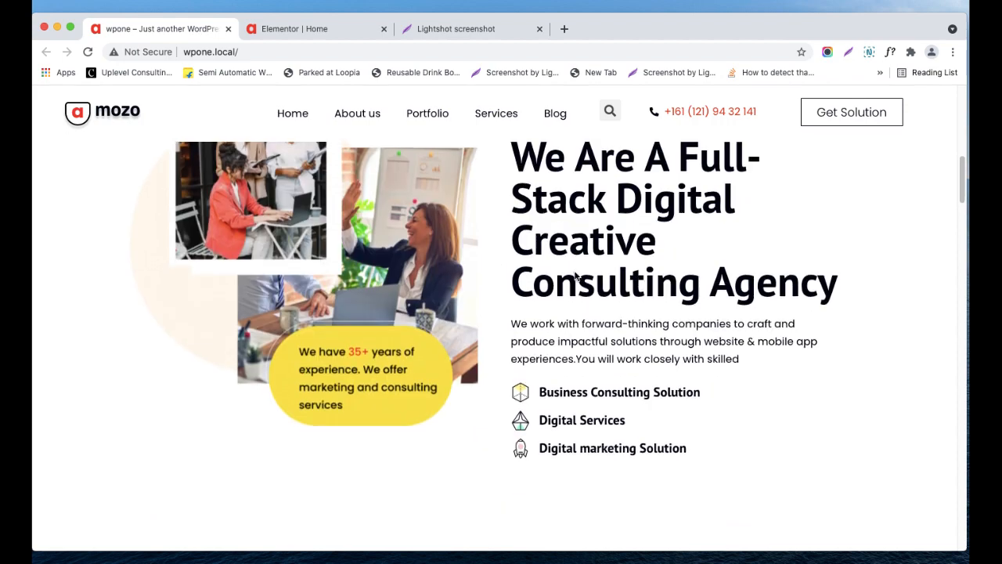
scroll(590, 269, down, 15)
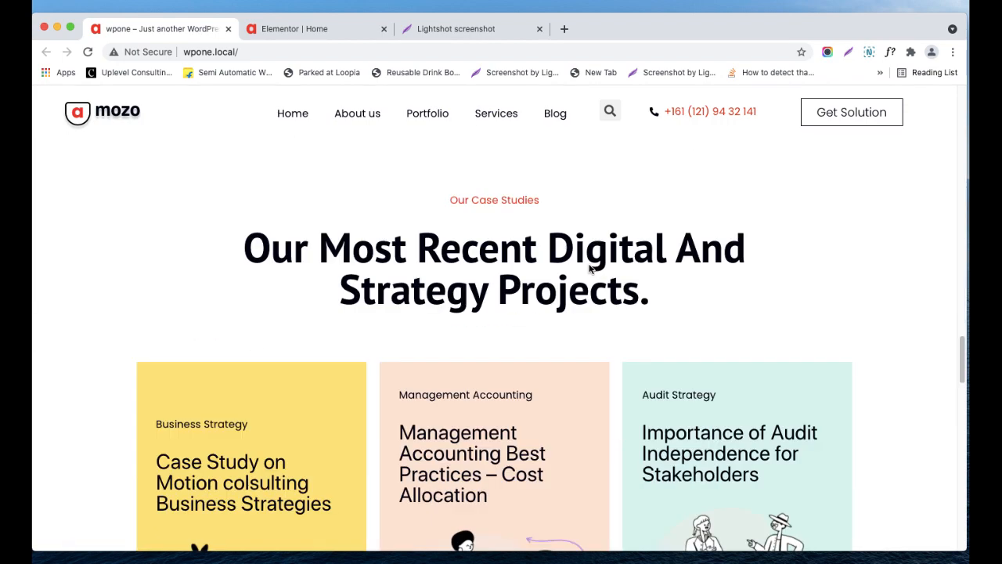
scroll(589, 269, down, 7)
scroll(549, 272, up, 6)
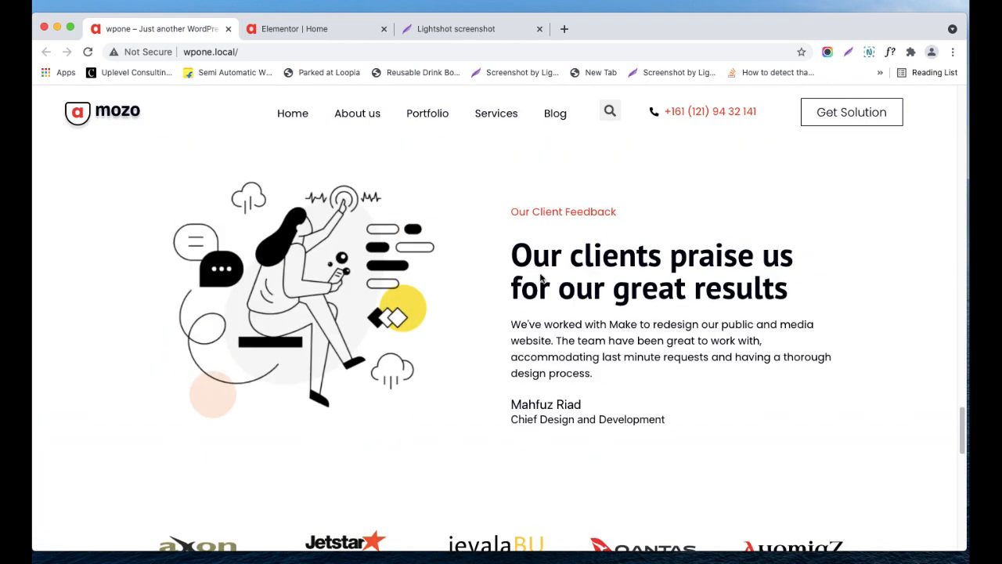
scroll(548, 270, down, 10)
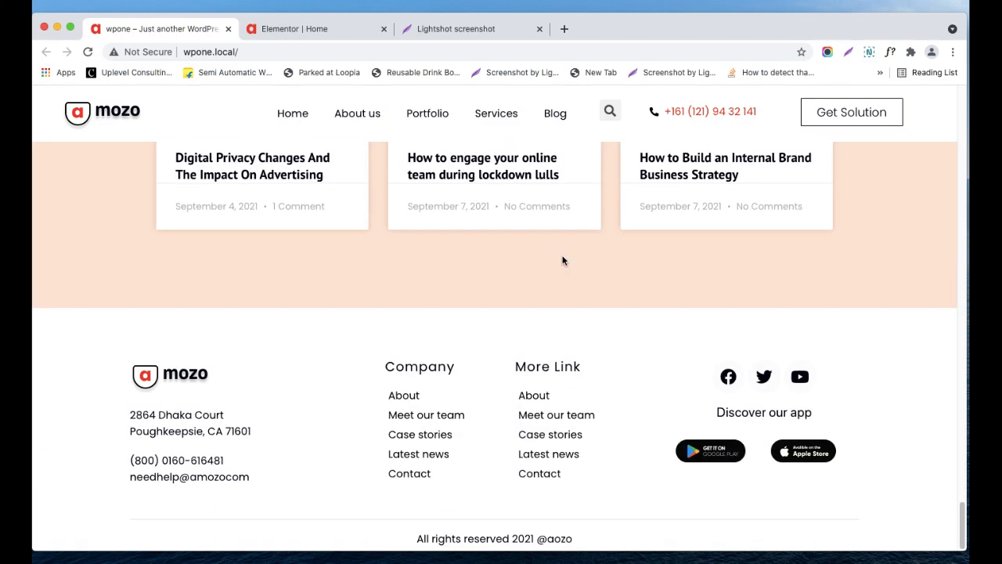
scroll(563, 261, up, 20)
scroll(563, 256, down, 5)
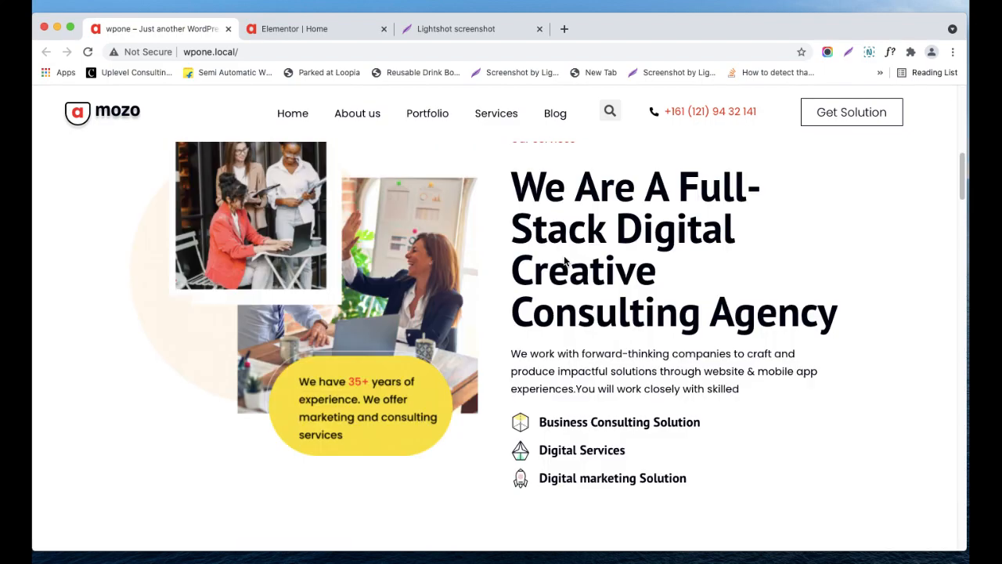
scroll(400, 157, up, 5)
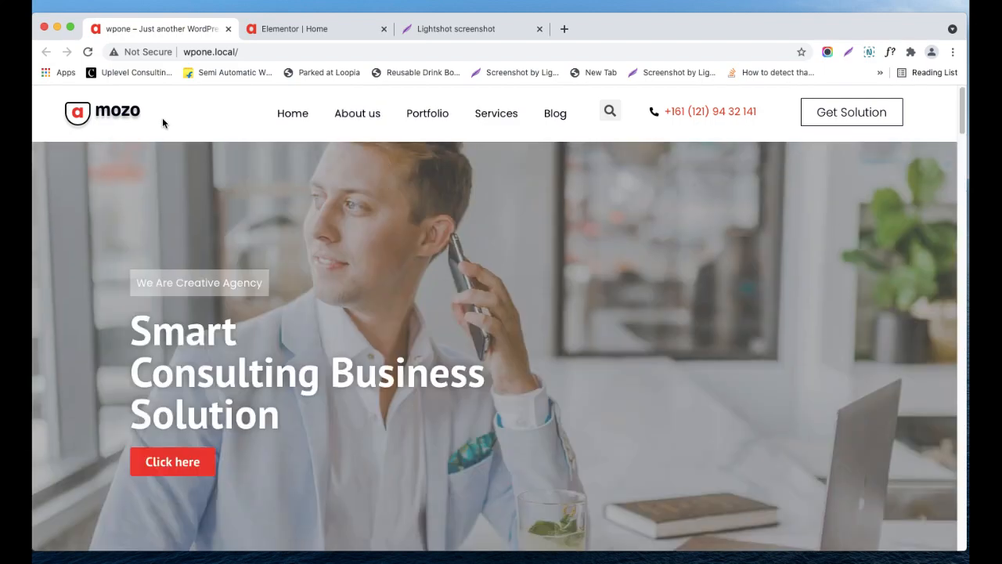
Step: Return to the Elementor page and duplicate the empty section
click(275, 37)
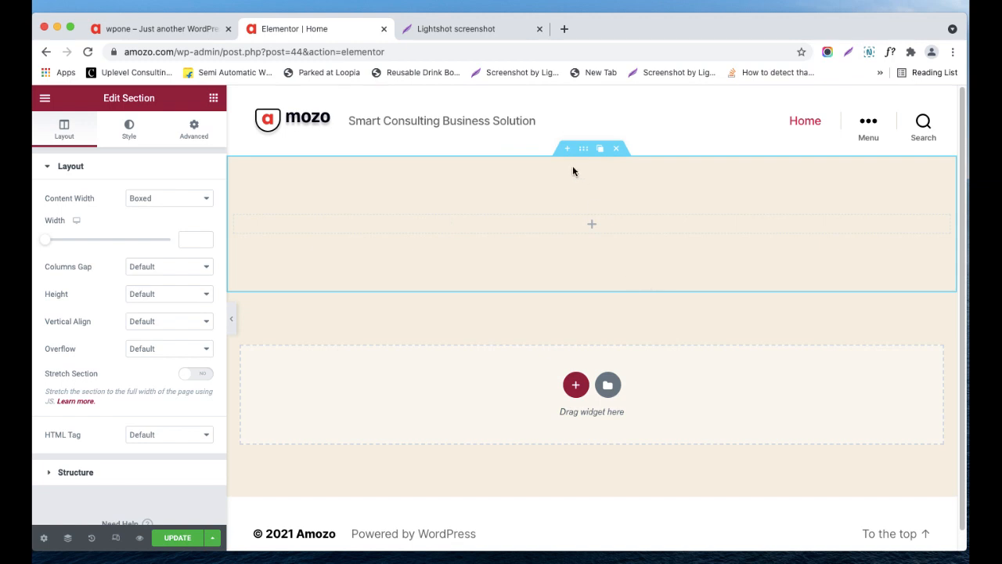
click(600, 148)
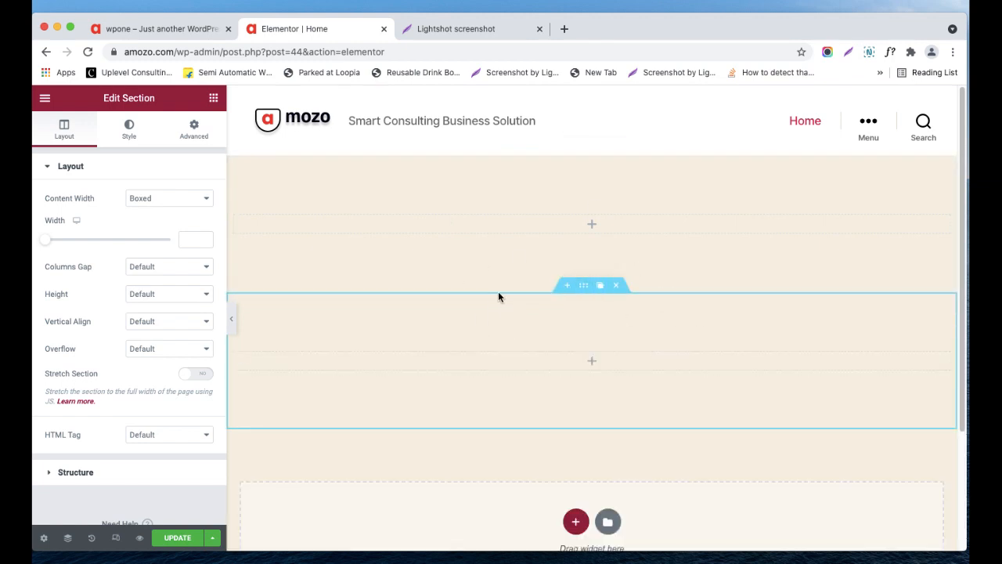
Step: Add a Heading widget from the Basic category to the first section's empty column
click(592, 226)
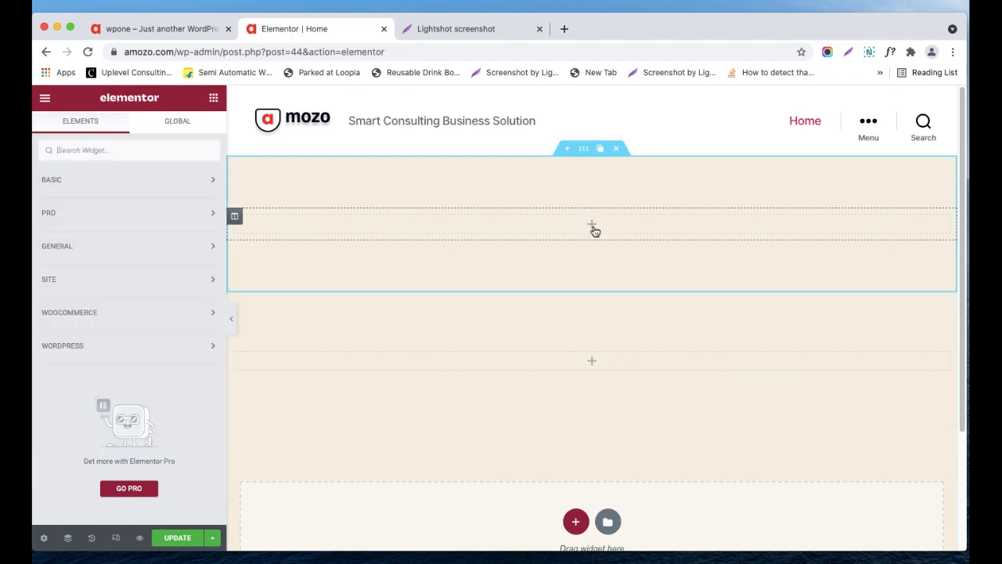
click(94, 182)
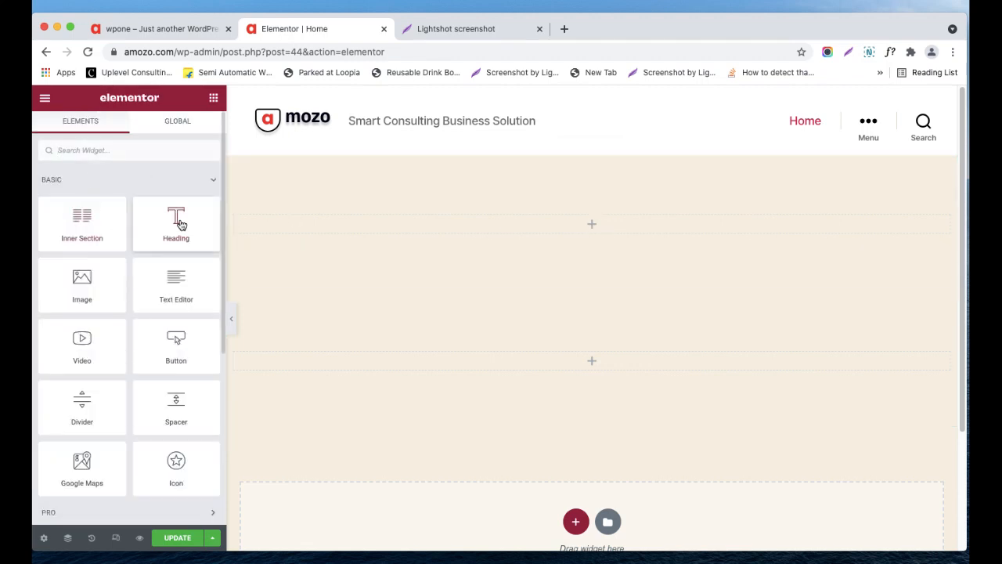
drag(179, 220, 434, 224)
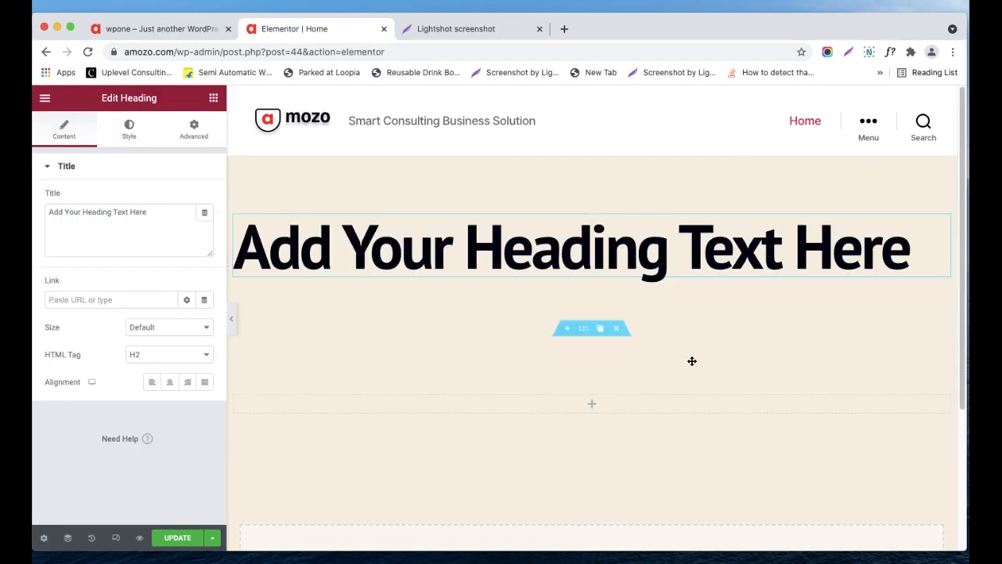
Step: Delete the empty section below the heading section
scroll(657, 372, down, 2)
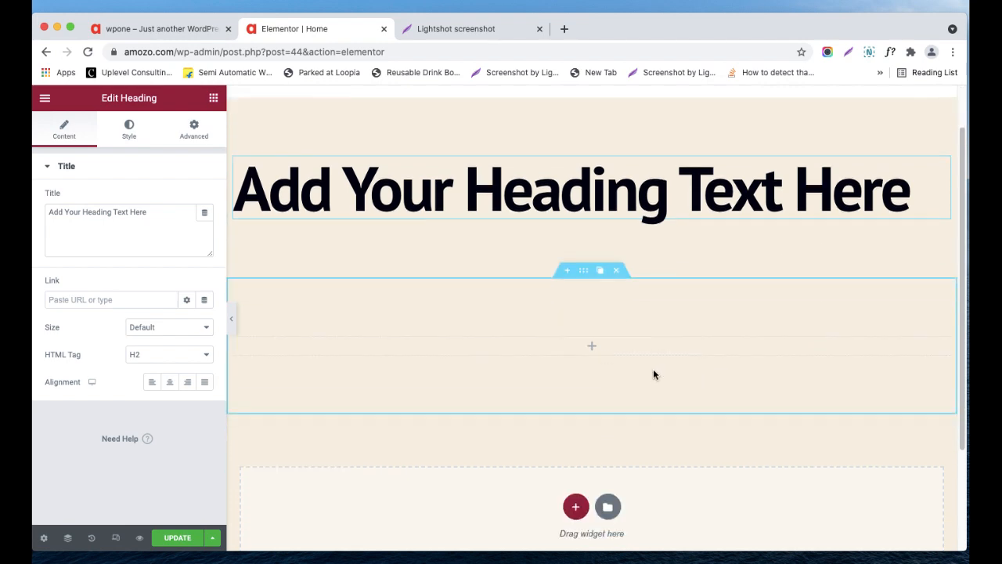
click(619, 260)
scroll(497, 263, up, 2)
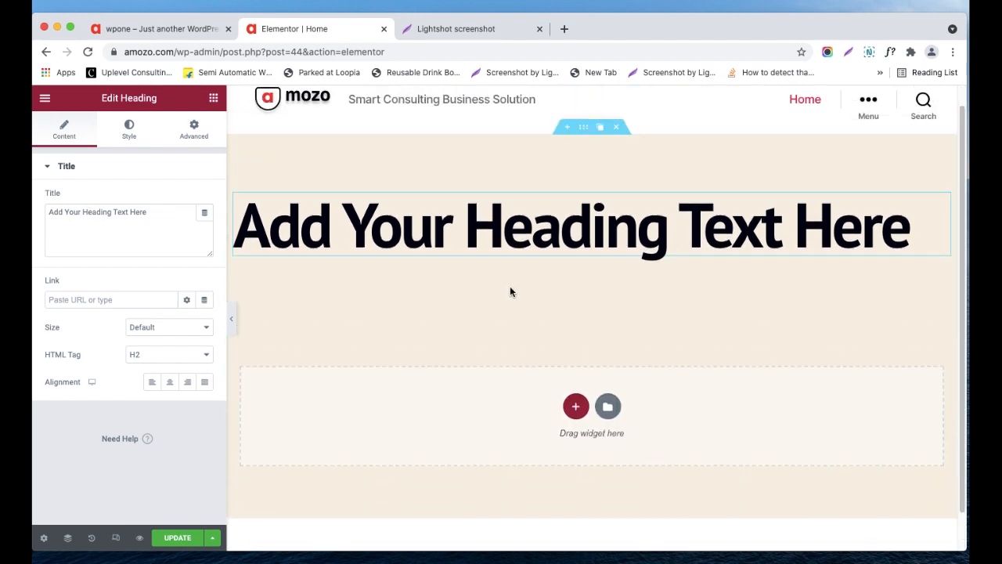
Step: Duplicate the section containing the heading and open the first section's settings for editing
click(600, 151)
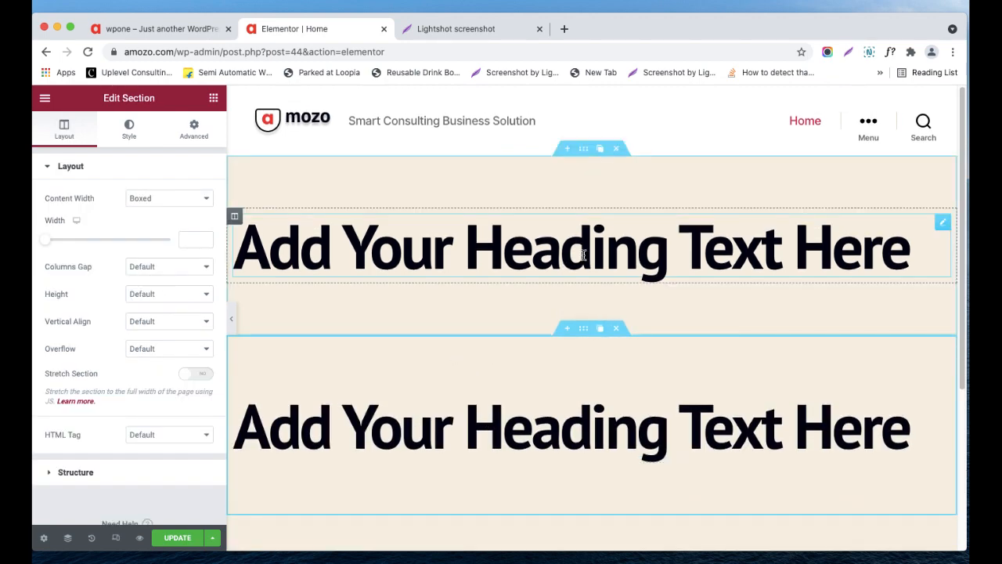
right_click(580, 152)
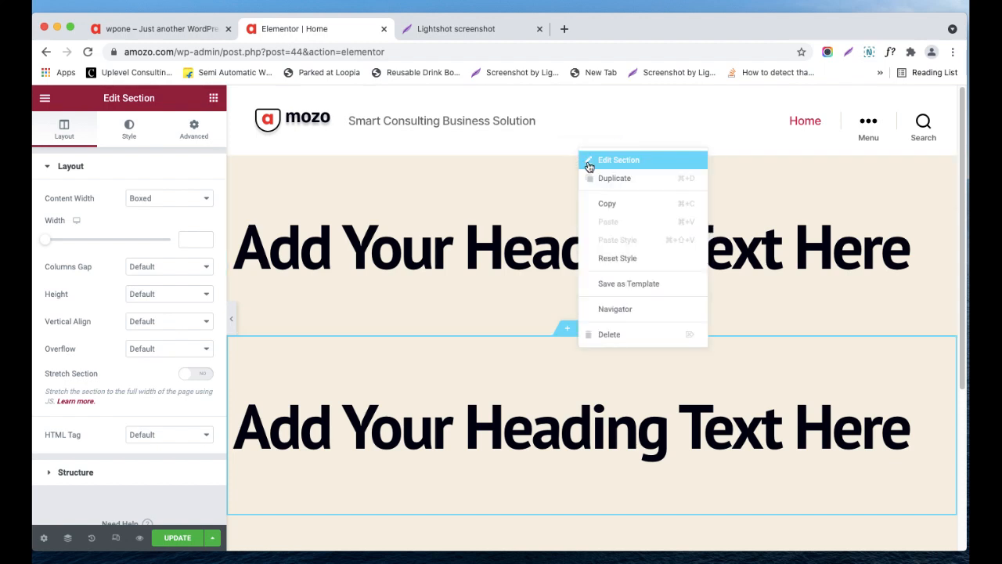
click(613, 163)
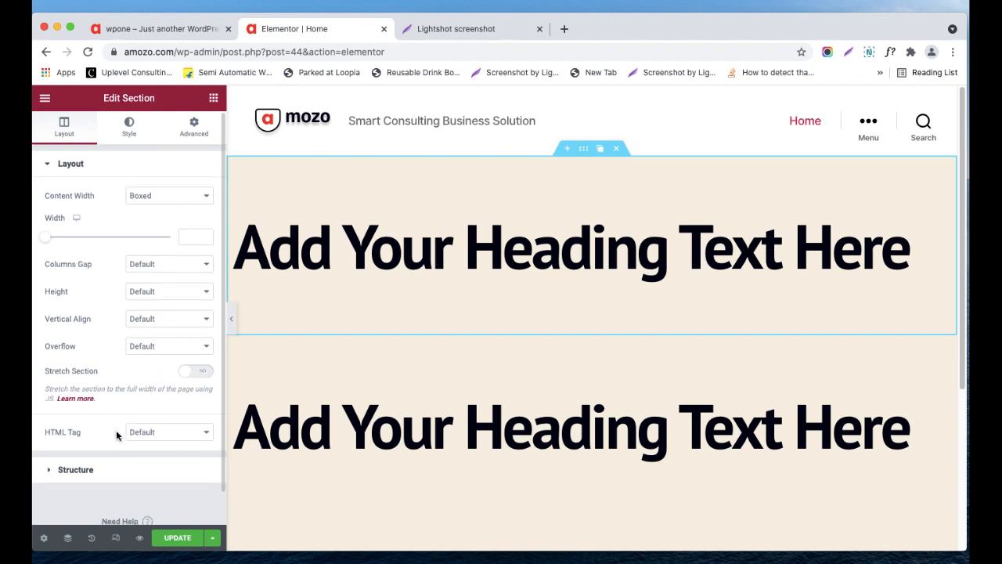
Step: Review the first section's Style and Advanced settings, and choose the background type that offers a color and an image
click(129, 126)
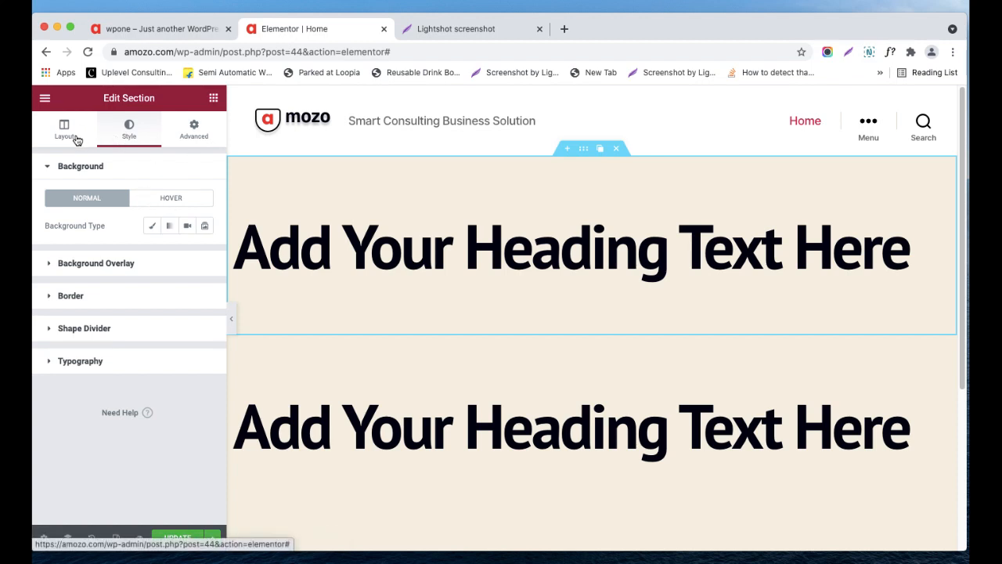
click(191, 142)
click(137, 133)
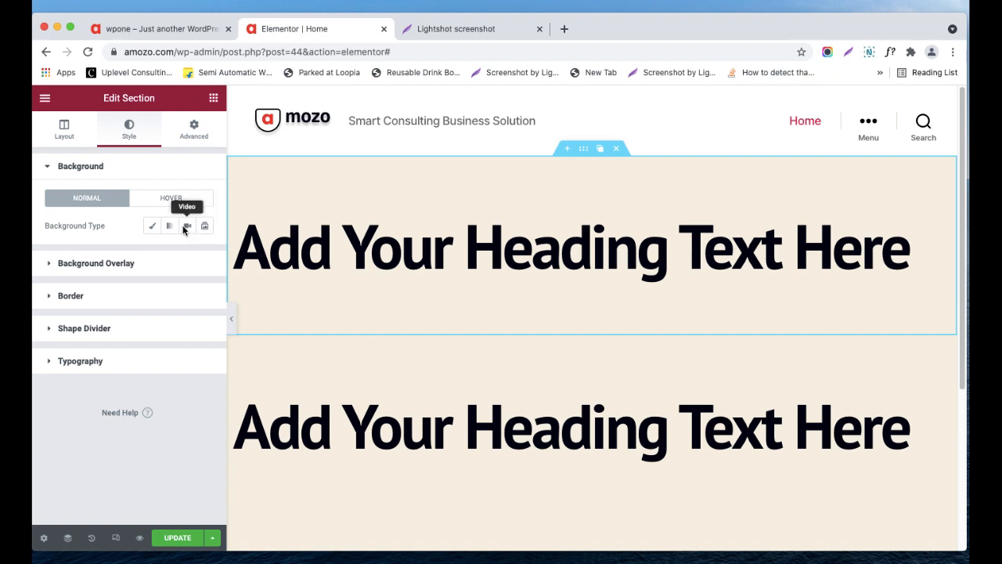
click(152, 226)
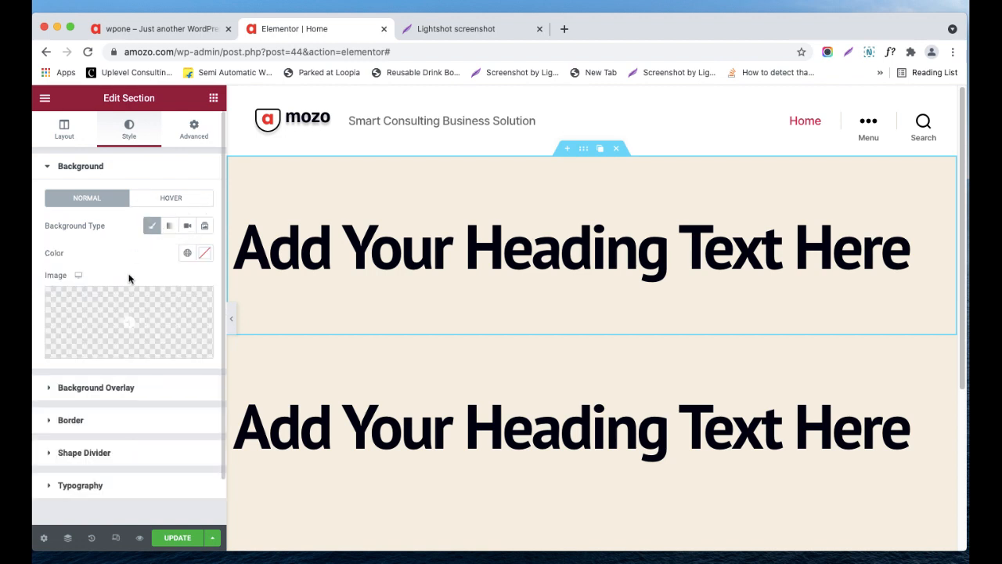
Step: Set the first section's background color to a medium red using the color picker
click(198, 253)
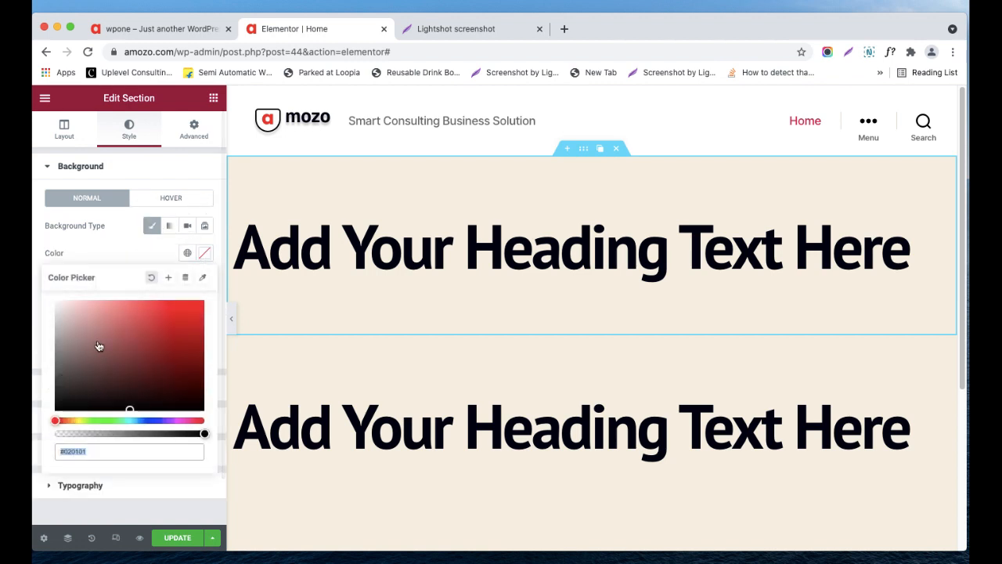
click(152, 325)
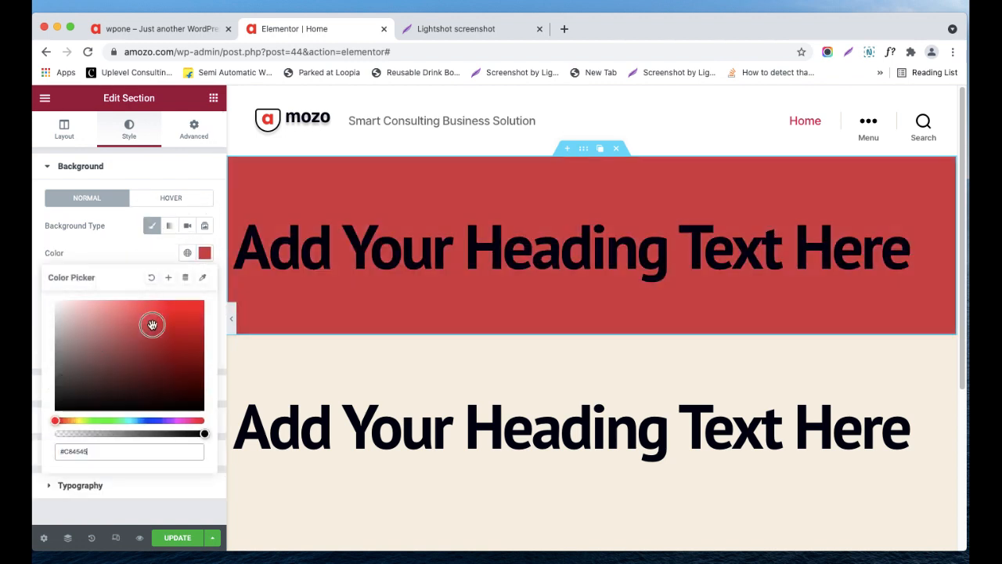
click(118, 255)
Step: Examine the first section's Border, Typography and Advanced settings and return to its background style settings
scroll(142, 332, down, 1)
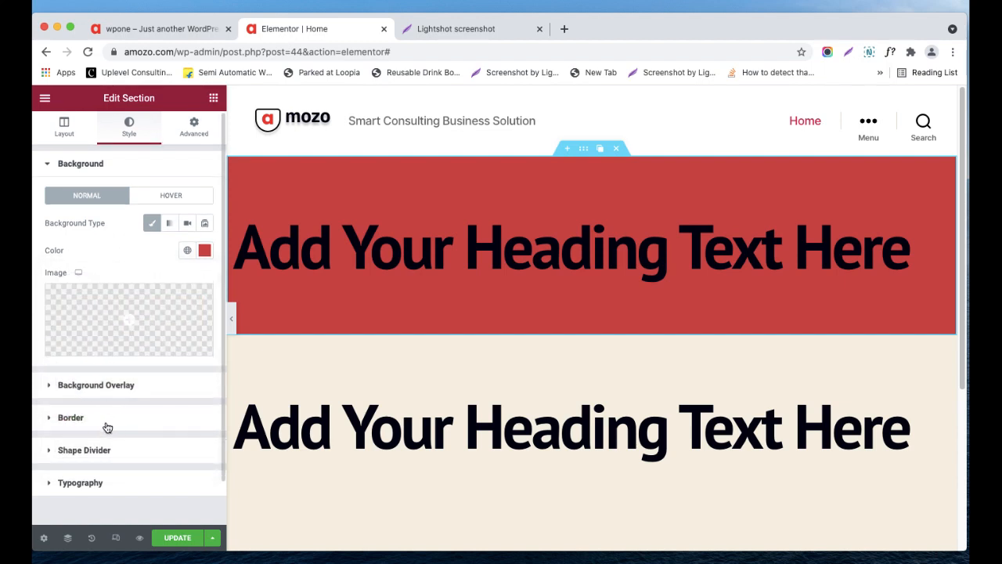
click(107, 428)
click(67, 235)
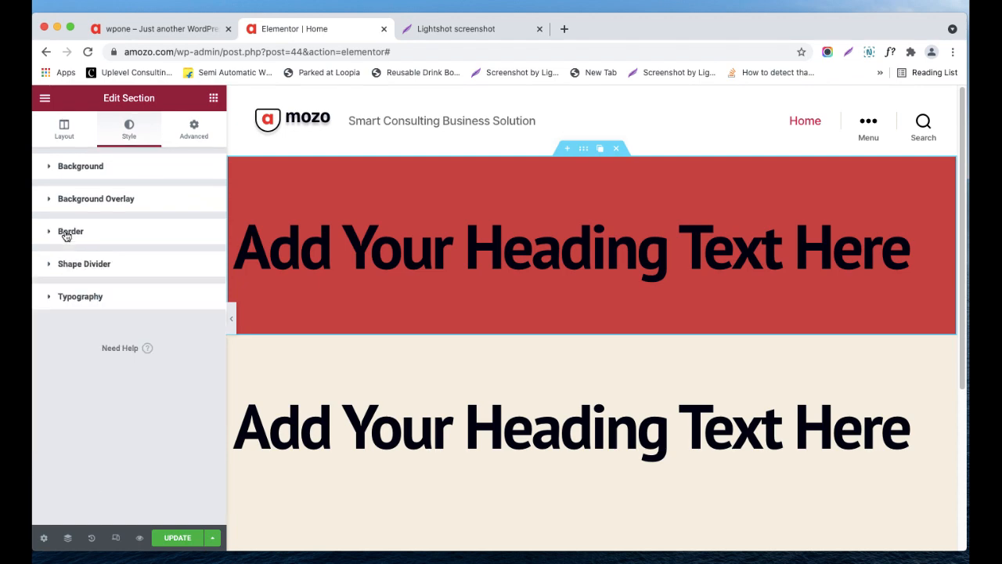
click(106, 305)
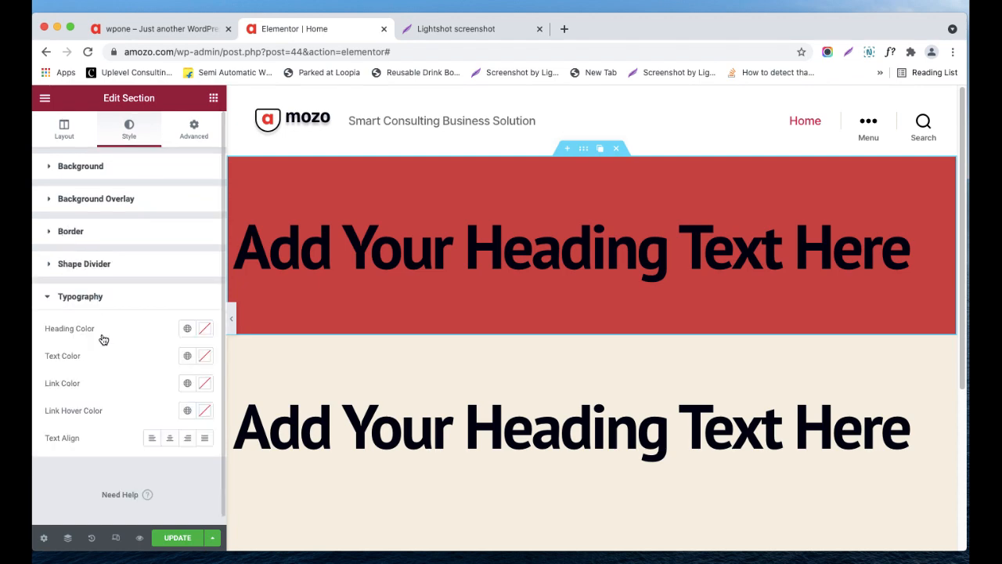
click(114, 299)
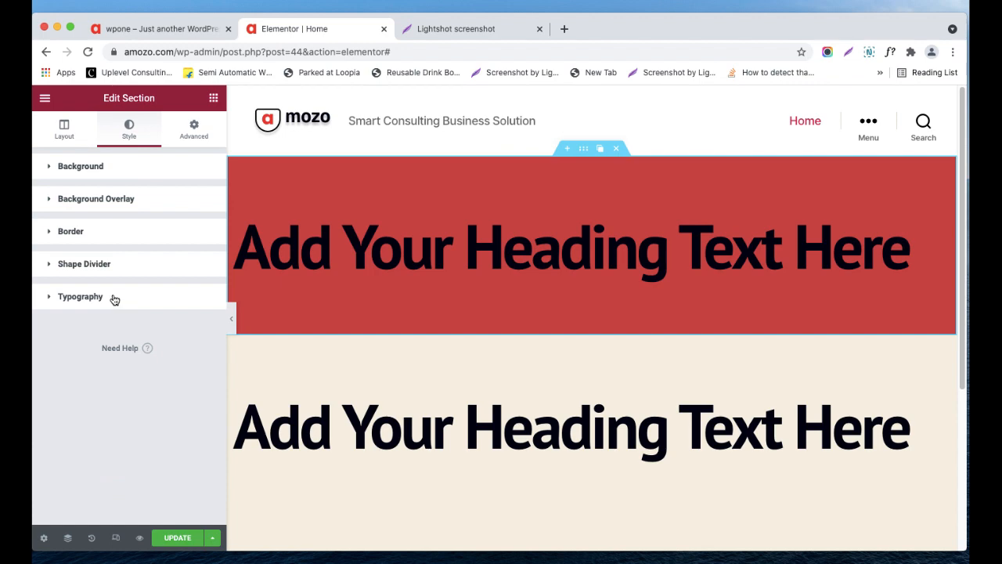
click(188, 136)
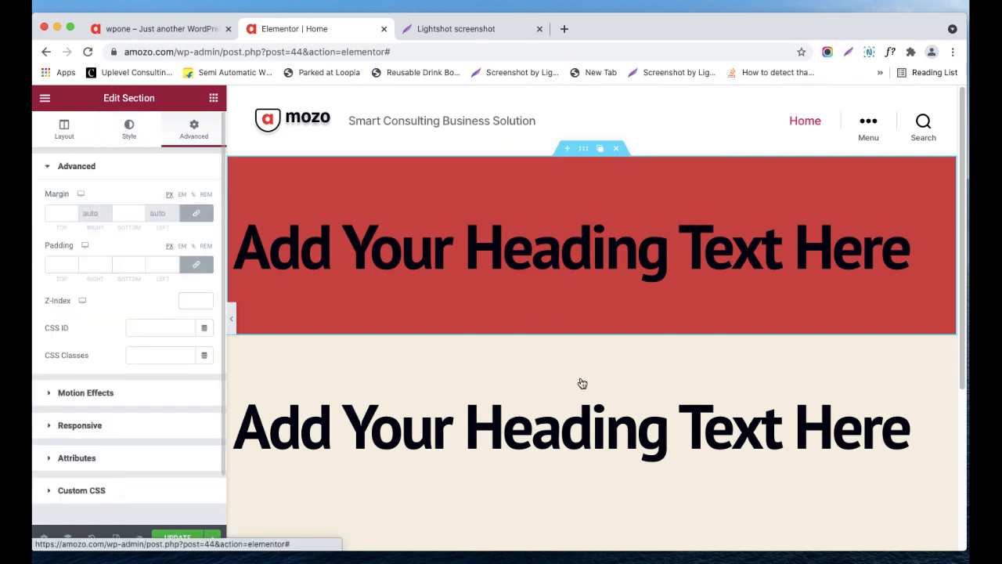
click(130, 135)
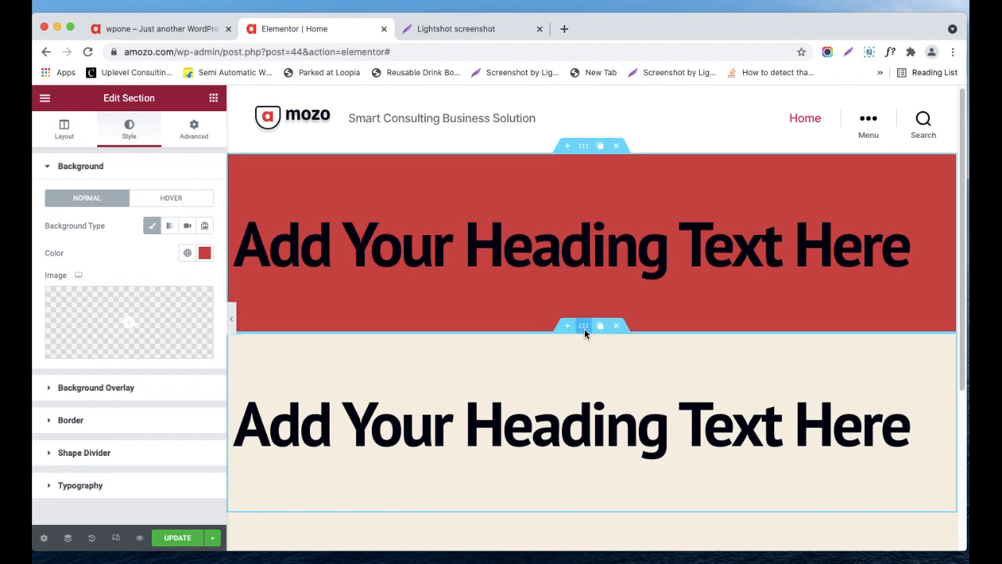
Step: Open the second section's settings for editing and review the actions available for that section
right_click(584, 329)
click(590, 341)
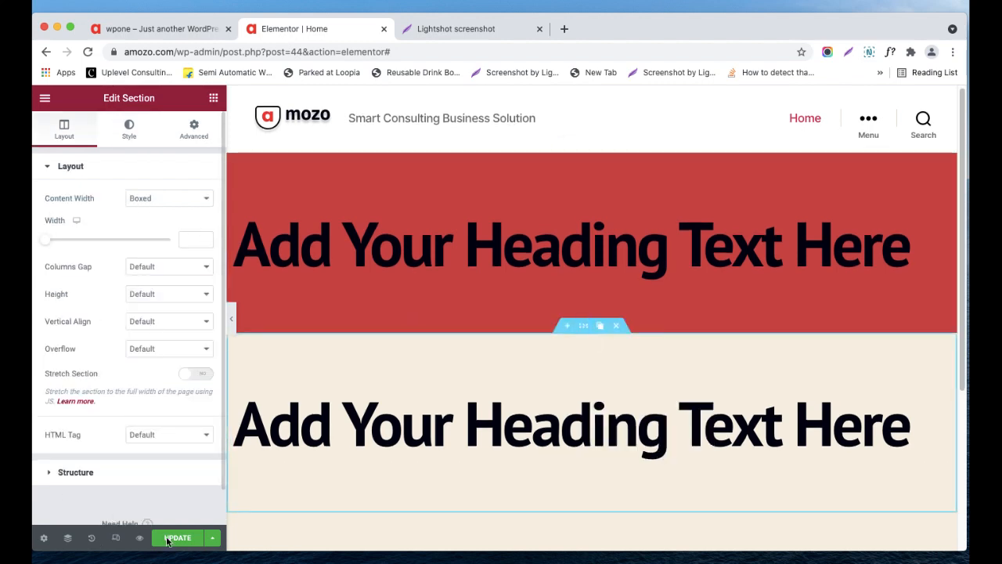
right_click(584, 329)
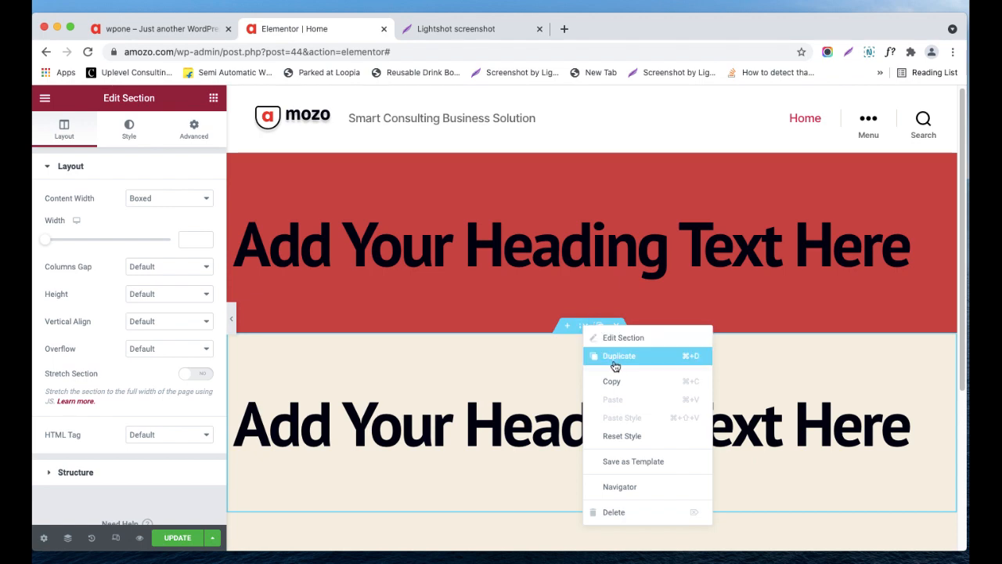
click(552, 308)
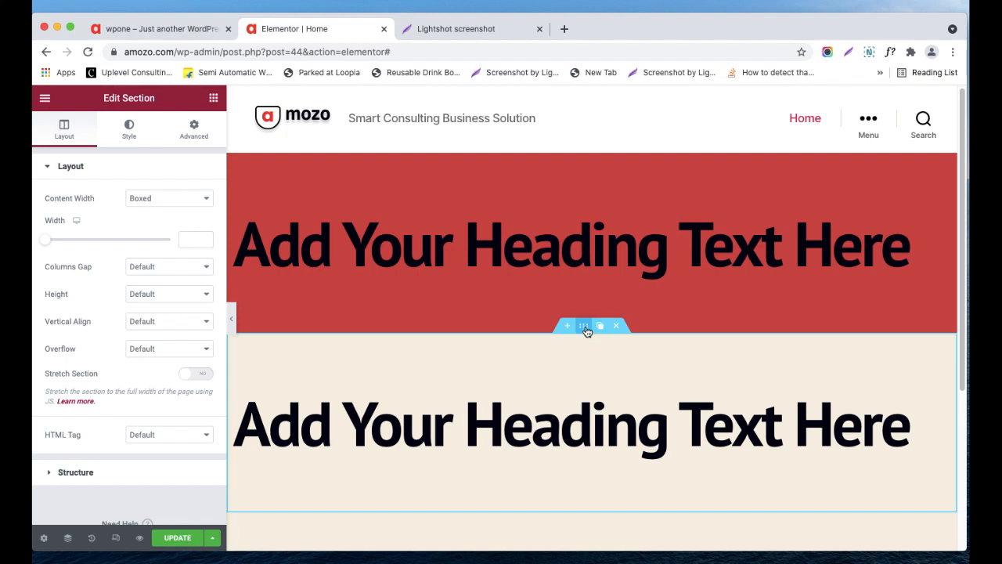
Step: Copy the second section and try to paste it into the empty area below it
right_click(584, 329)
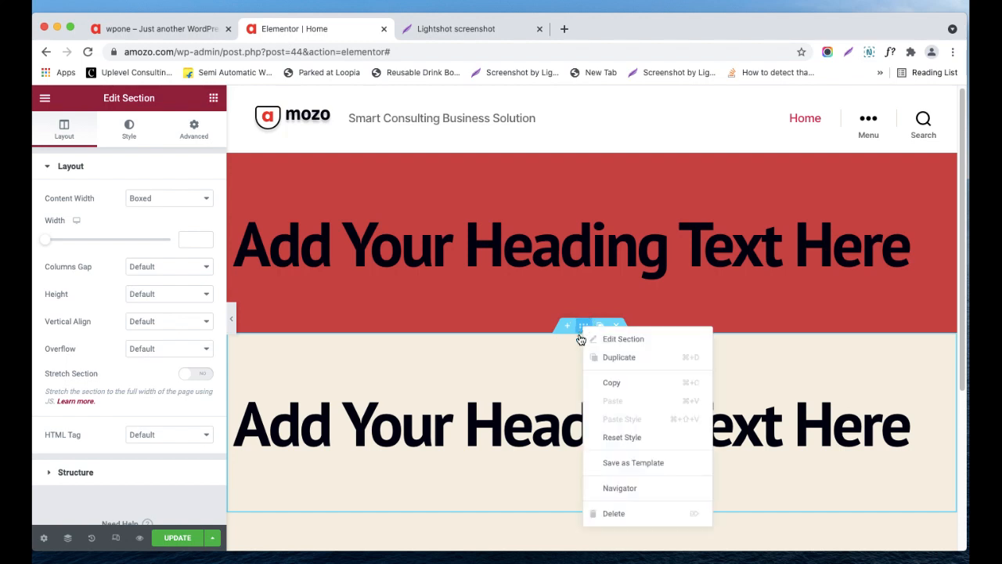
click(615, 385)
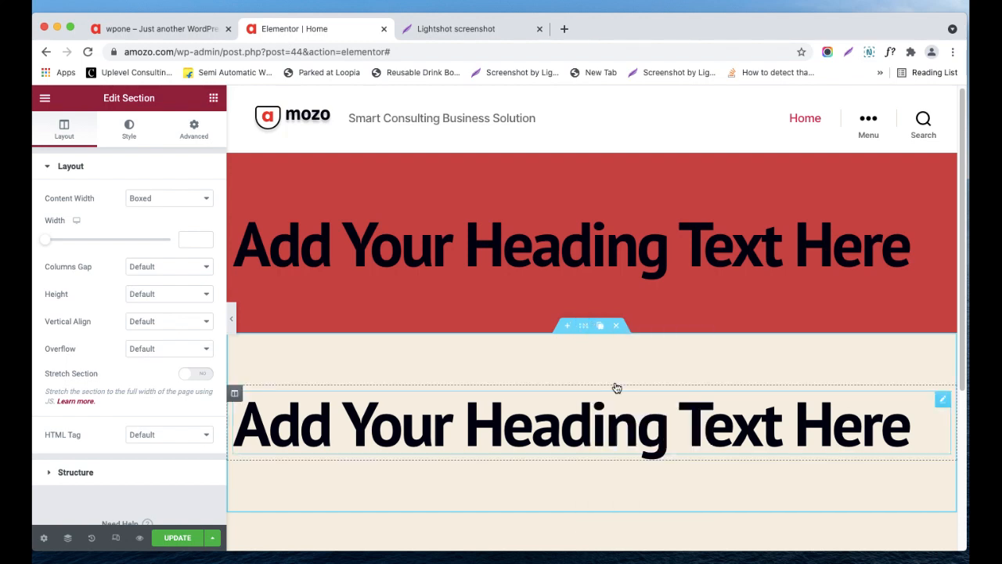
scroll(616, 385, down, 5)
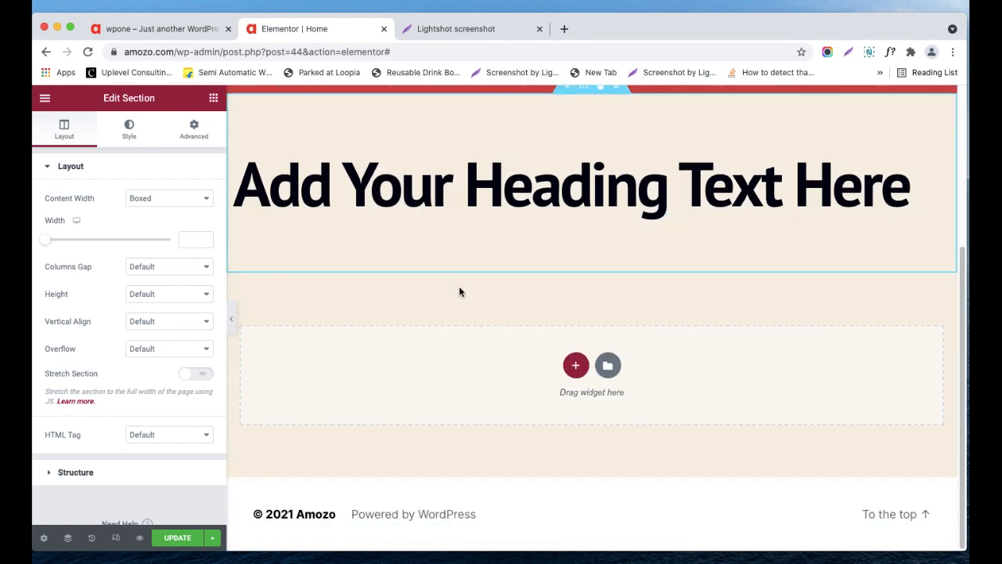
right_click(460, 291)
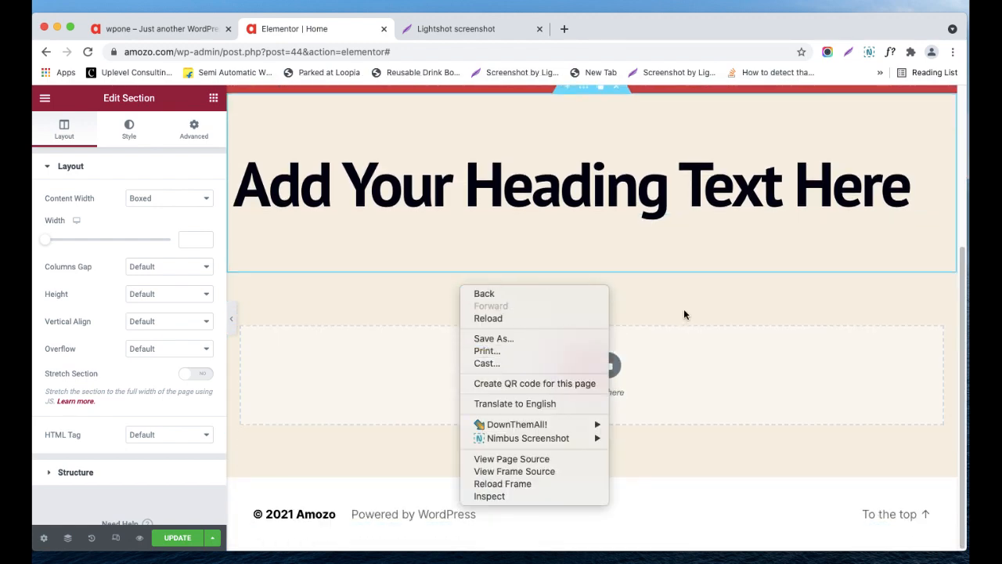
click(704, 314)
scroll(703, 312, up, 5)
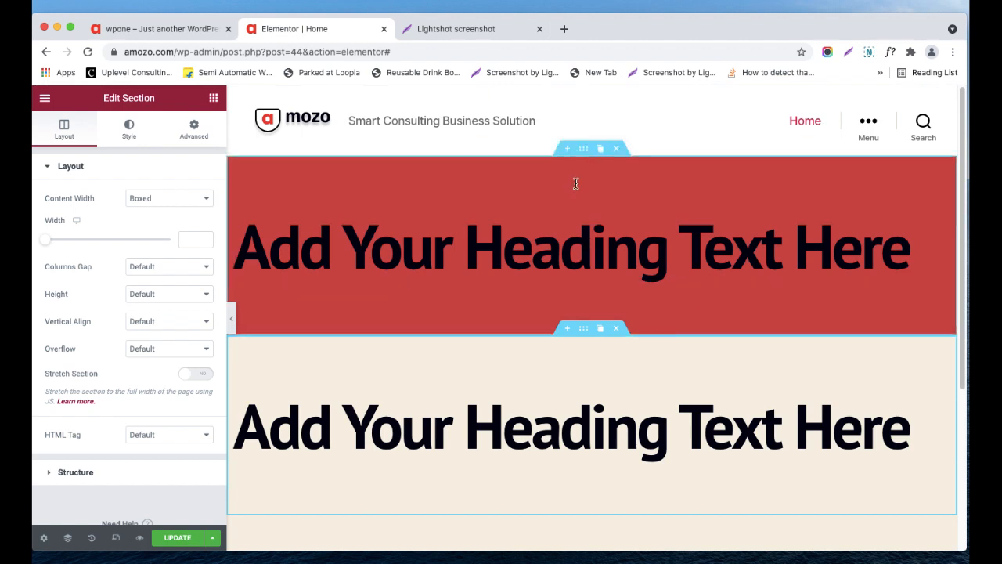
Step: Copy the red first section and apply its style to the second section with Paste Style
right_click(577, 156)
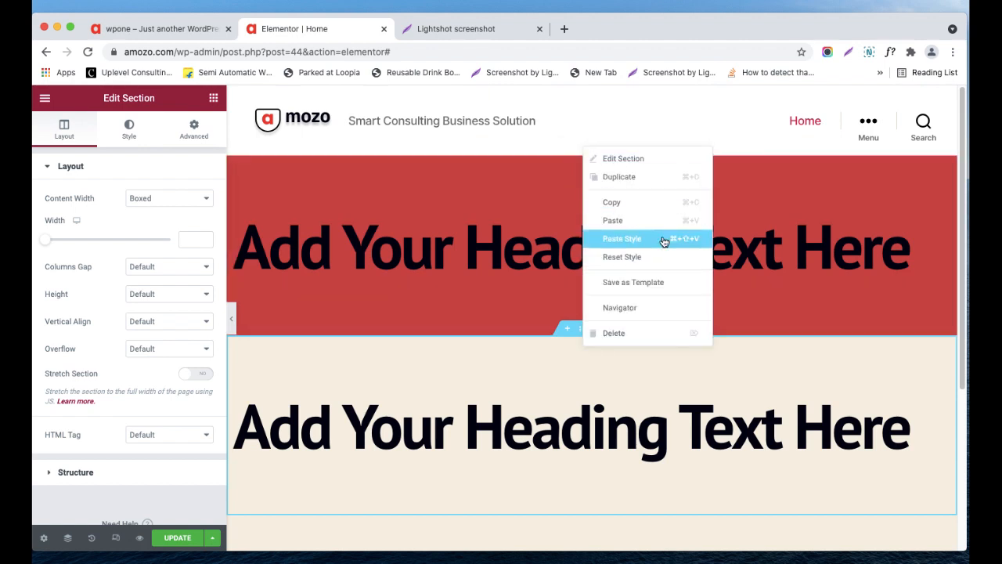
click(678, 202)
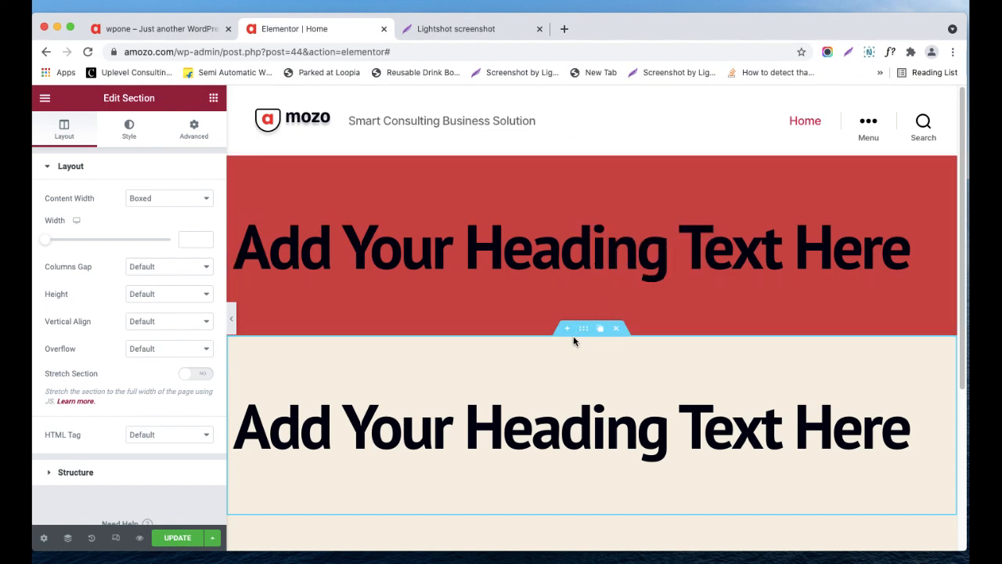
right_click(585, 328)
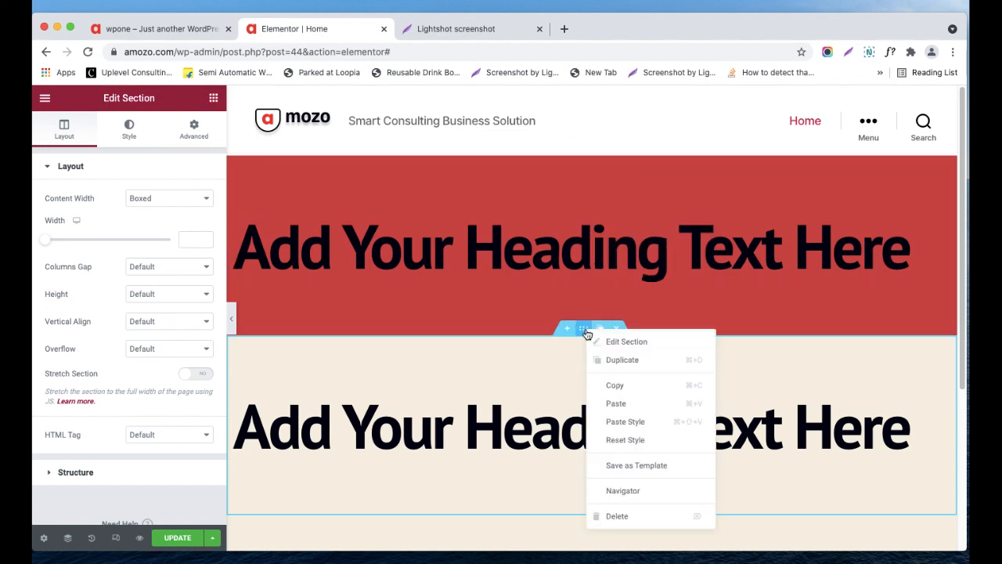
click(627, 421)
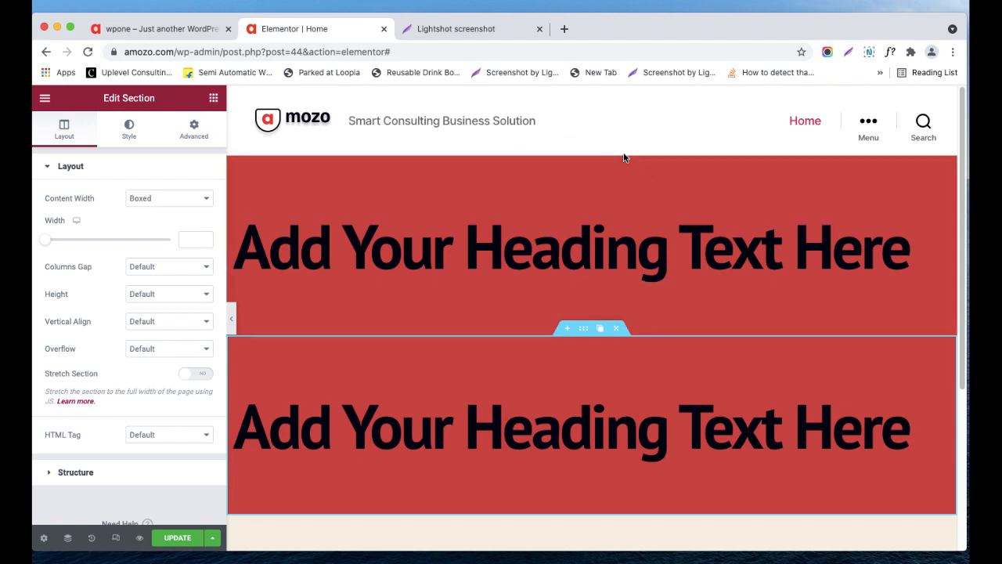
Step: Paste the copied section into the page from the first section's actions, and delete the extra last section
right_click(587, 153)
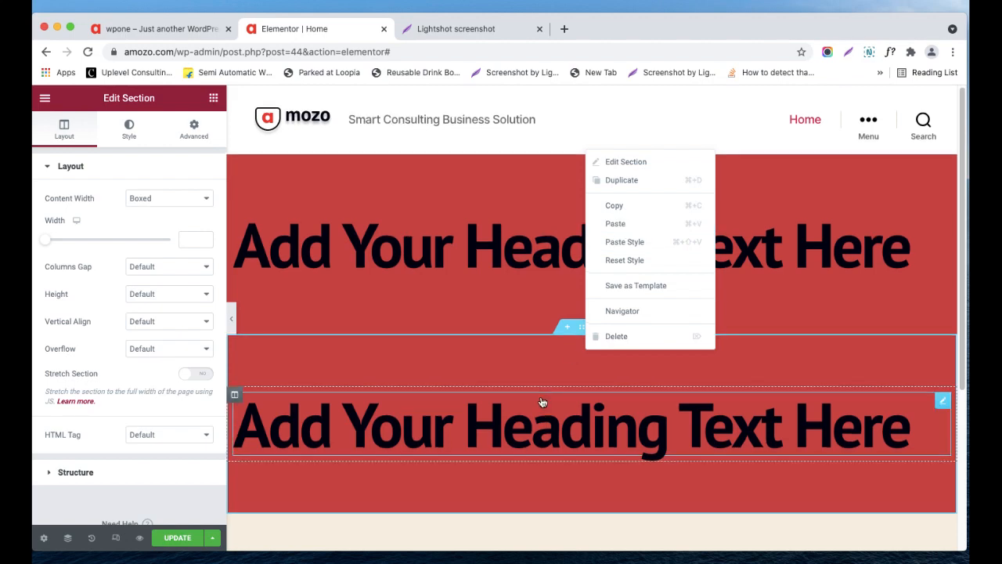
scroll(542, 401, down, 3)
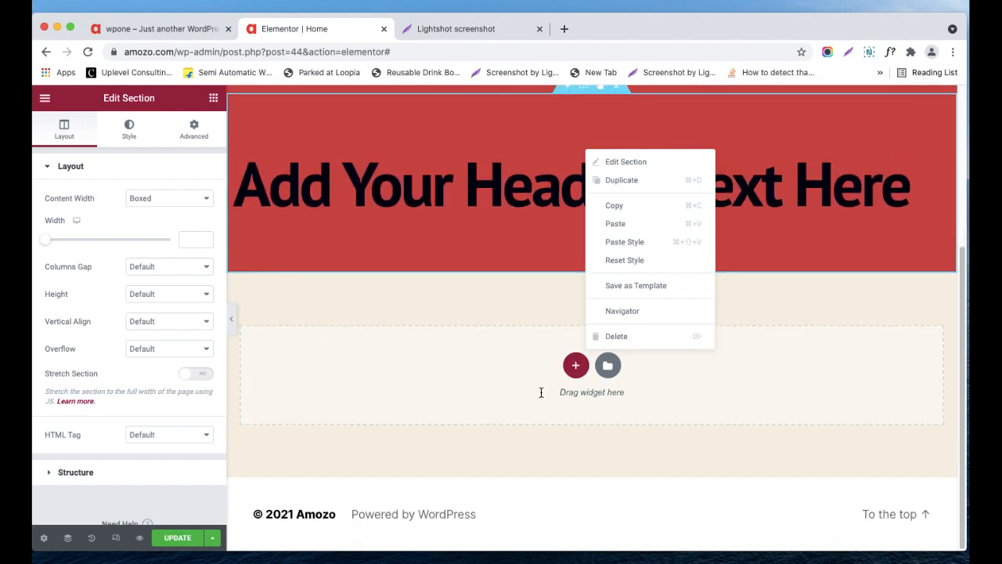
click(632, 226)
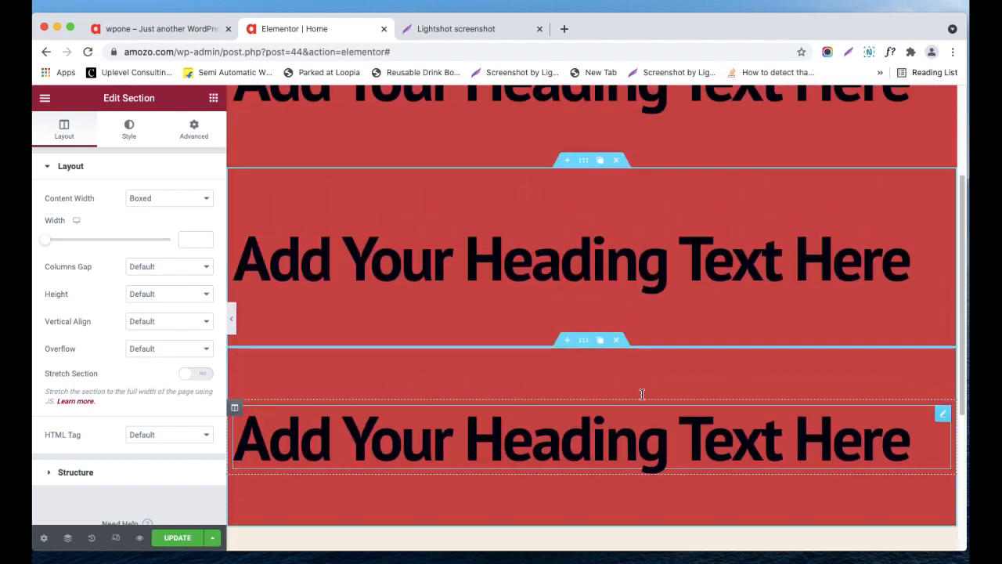
click(616, 342)
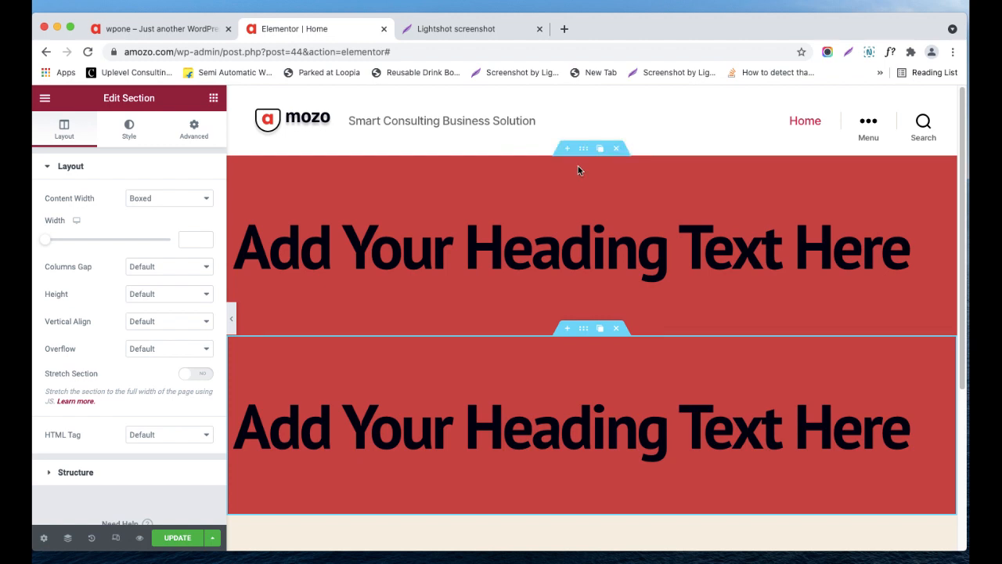
Step: Reset the first section's style to remove its red background
right_click(588, 151)
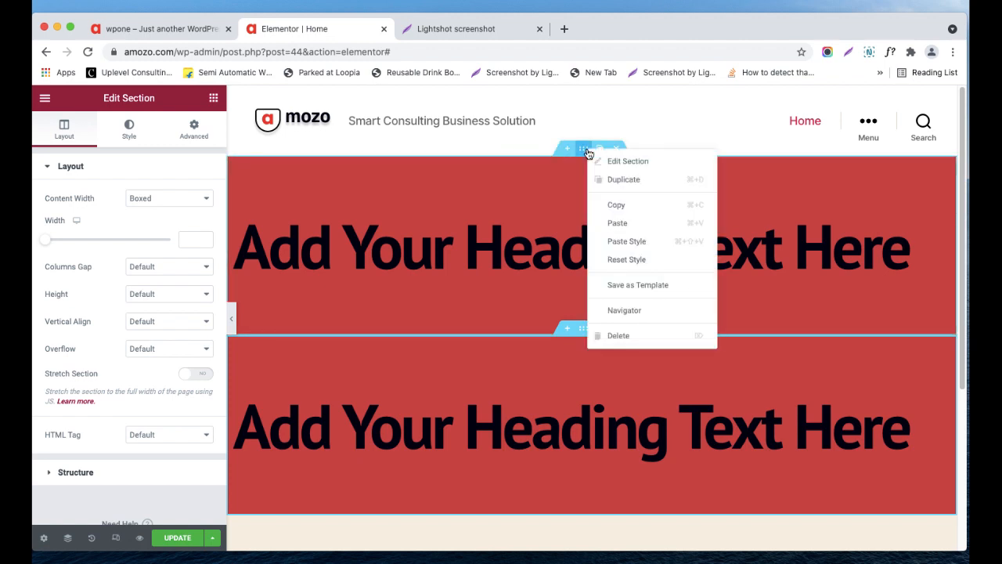
click(497, 221)
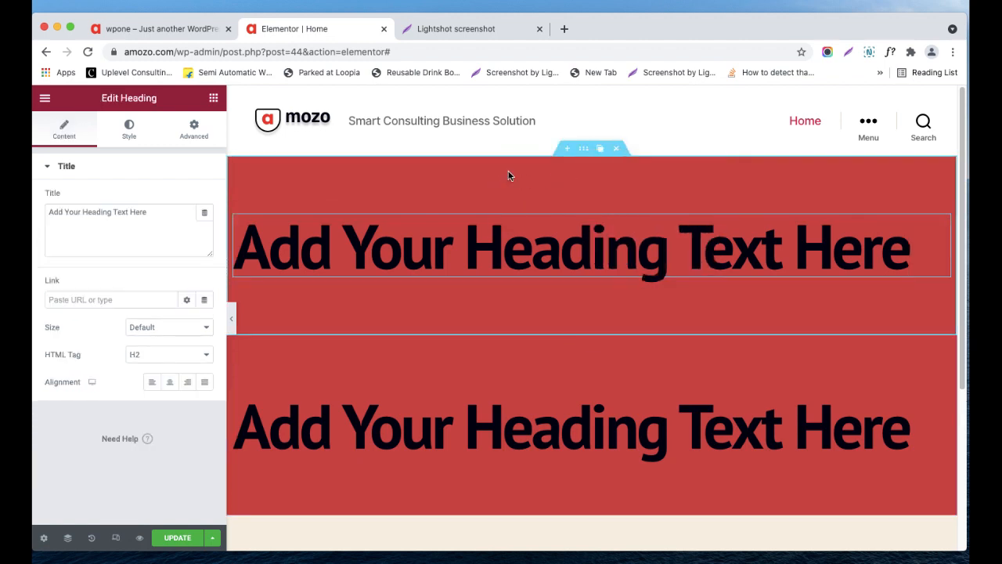
right_click(584, 155)
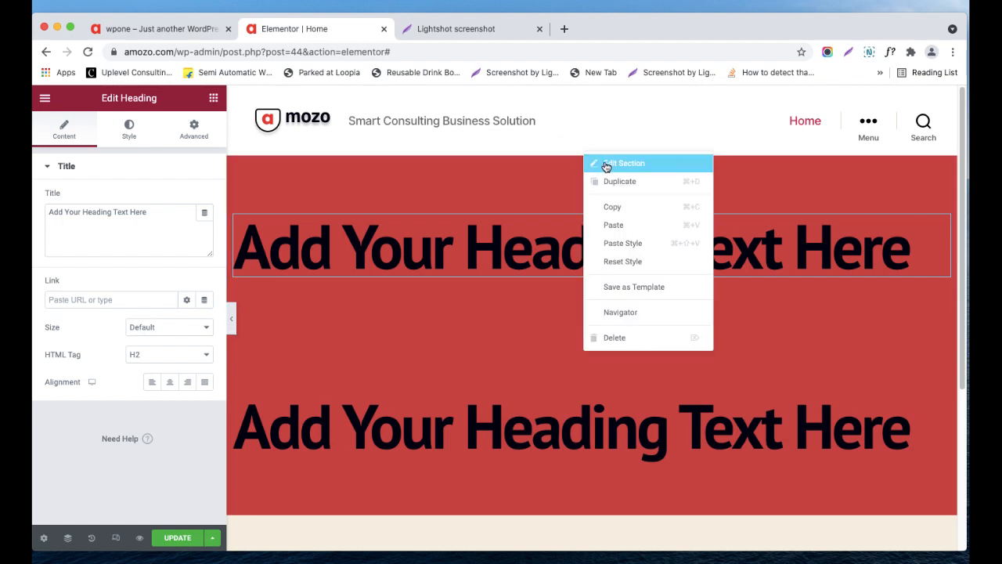
click(622, 261)
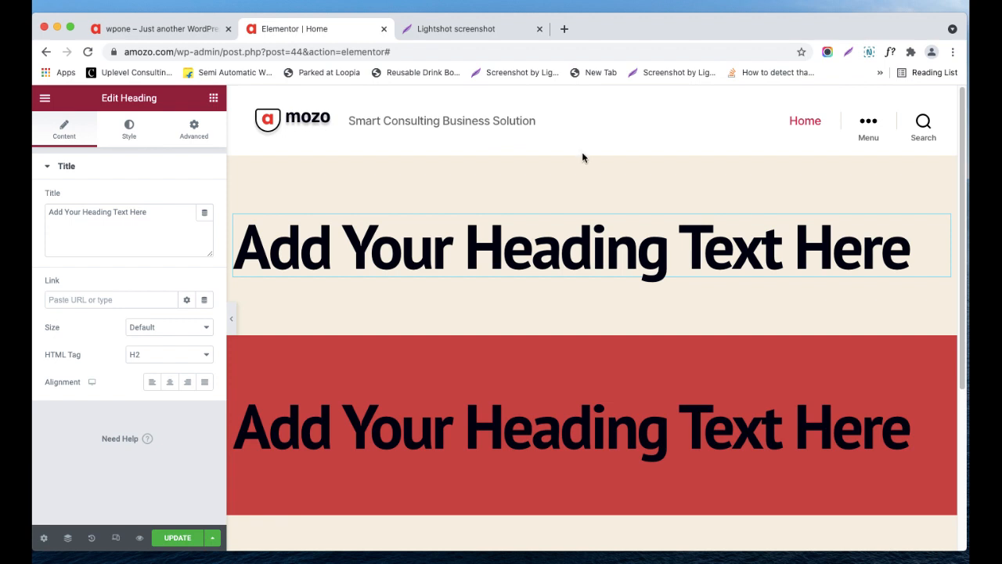
Step: Open the Save as Template dialog for the first section
right_click(589, 148)
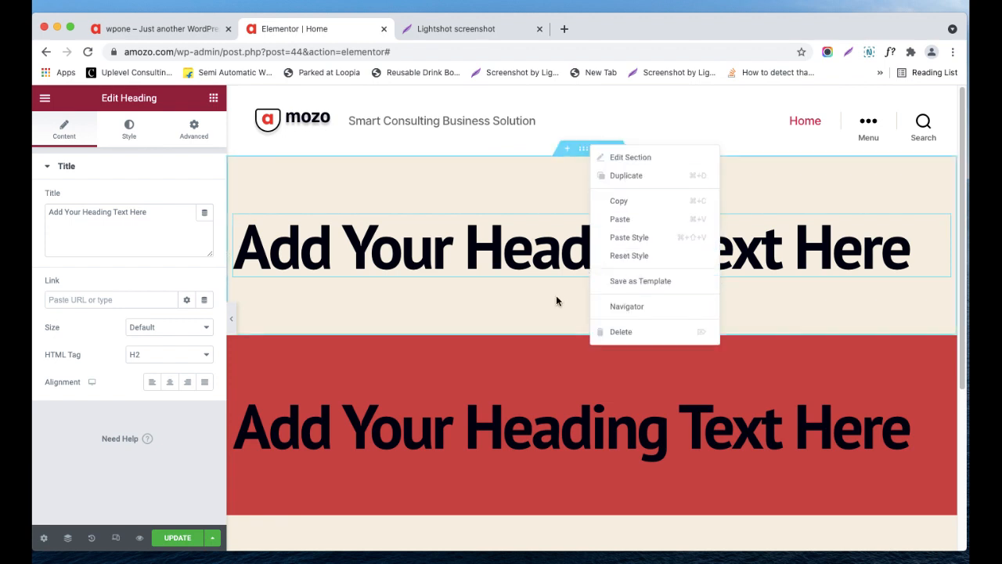
click(619, 288)
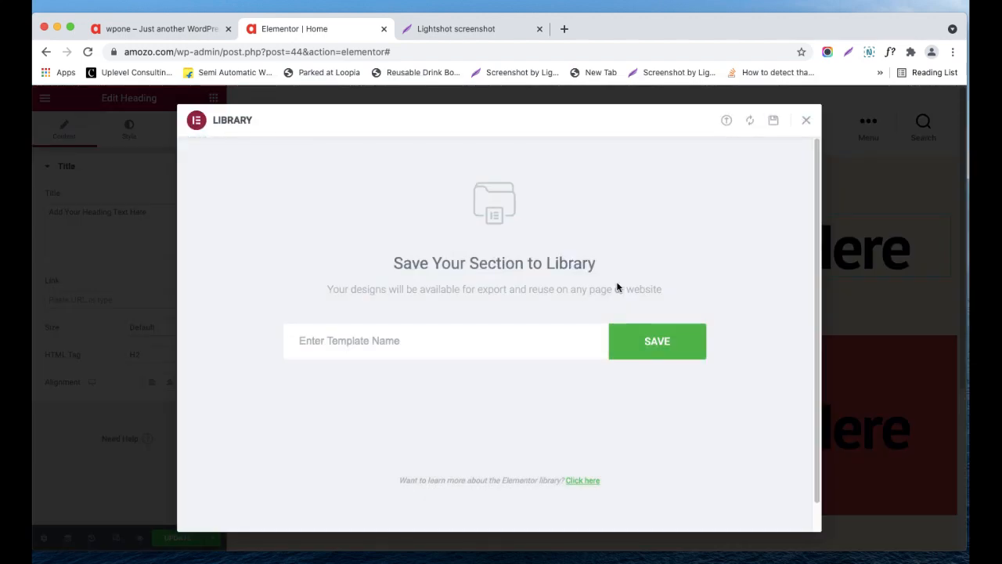
Step: Switch to the wpone website and examine its three counter boxes and the Our Services section as examples of reusable sections
click(135, 33)
scroll(370, 263, down, 5)
scroll(371, 265, down, 6)
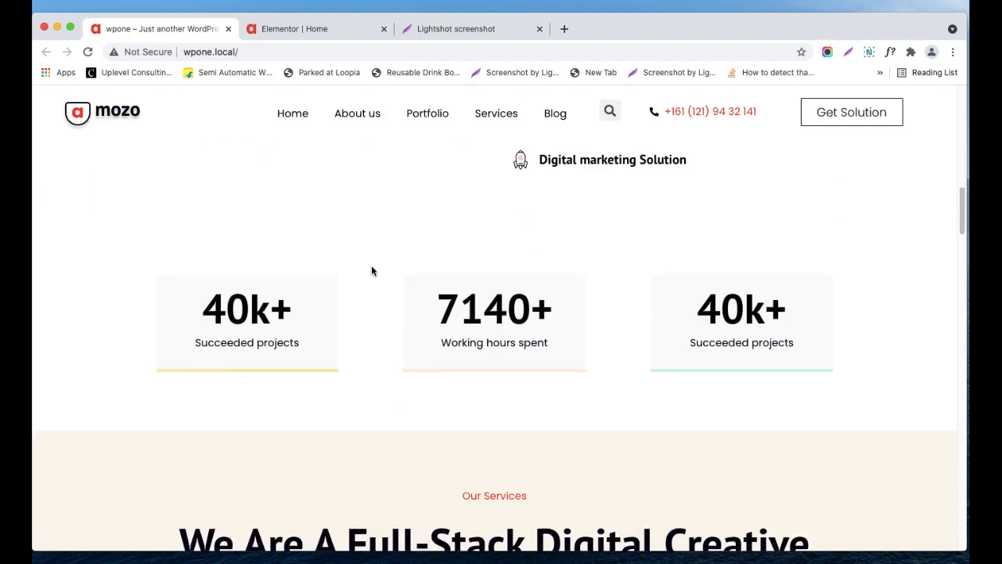
scroll(393, 179, down, 5)
scroll(327, 242, up, 3)
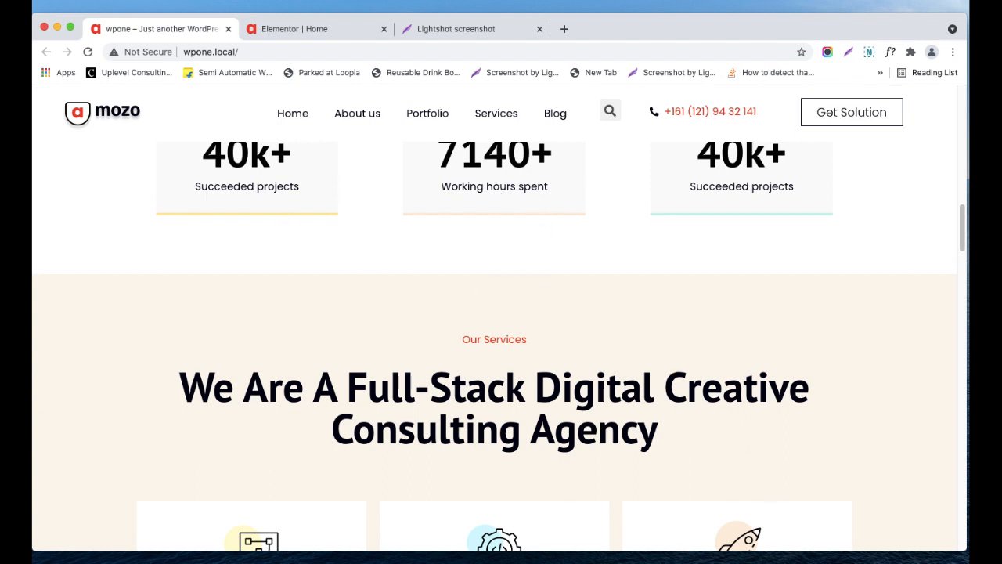
scroll(436, 242, up, 2)
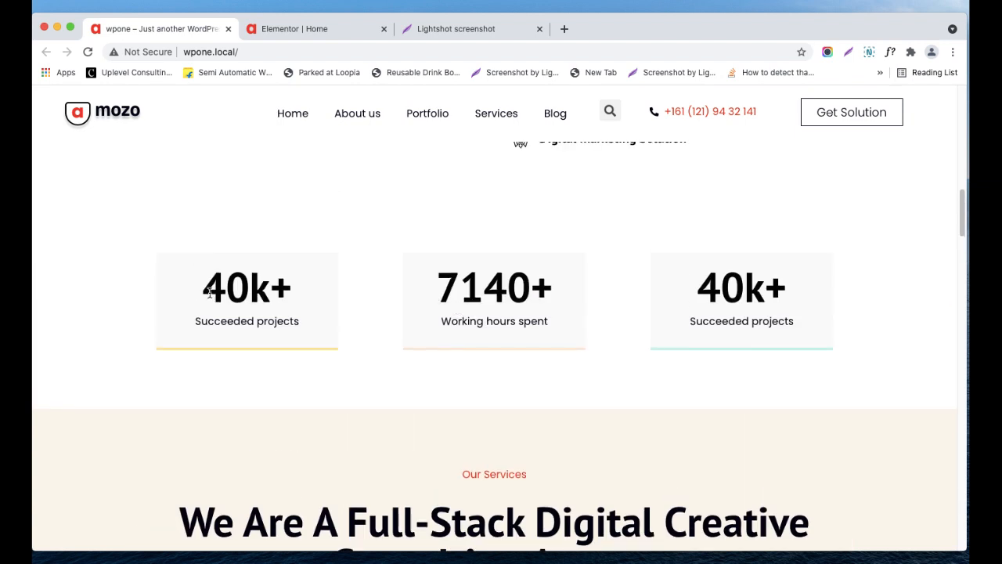
drag(144, 268, 759, 331)
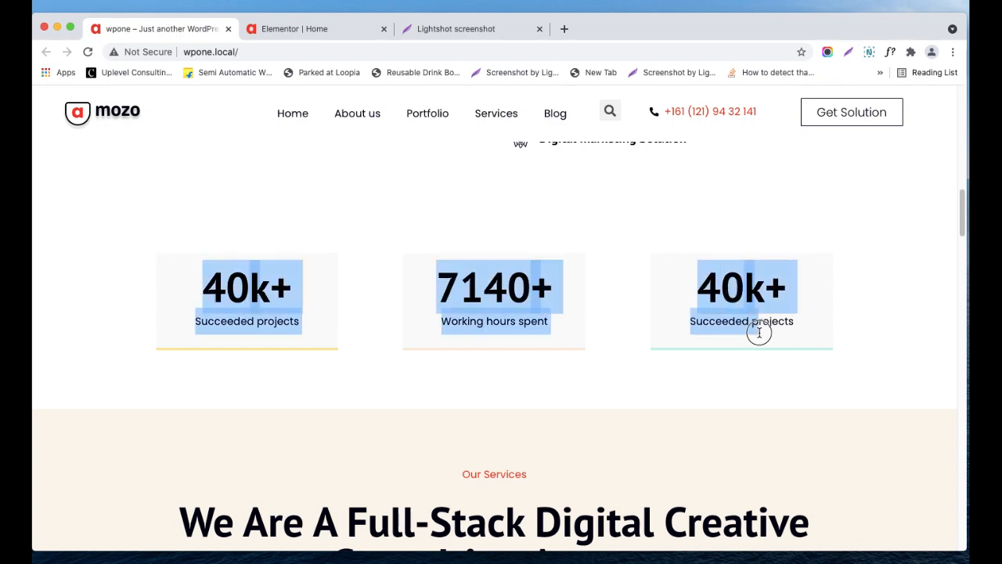
click(579, 356)
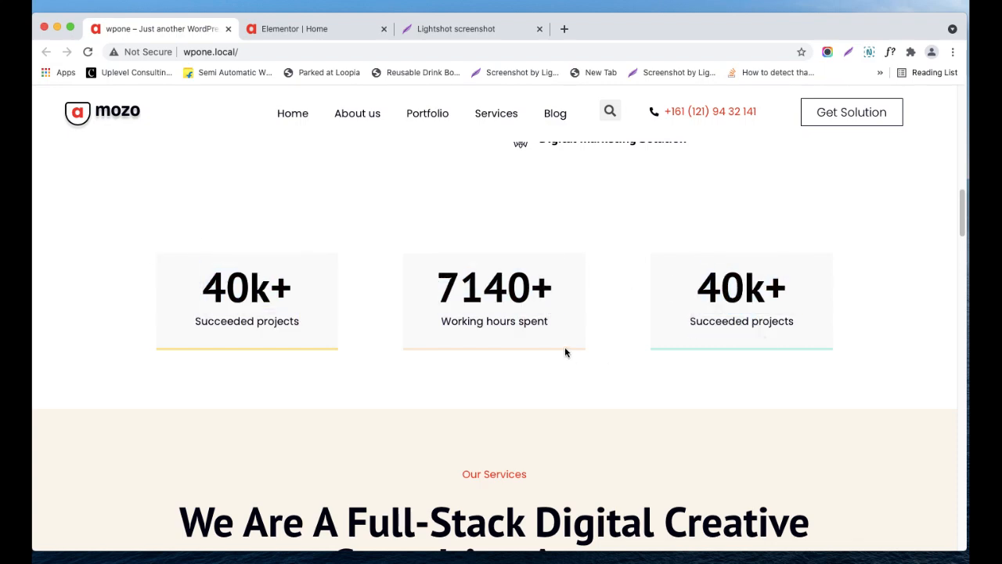
Step: Examine the service cards beneath the Full-Stack Digital Creative Consulting Agency heading on the wpone site
scroll(395, 347, down, 6)
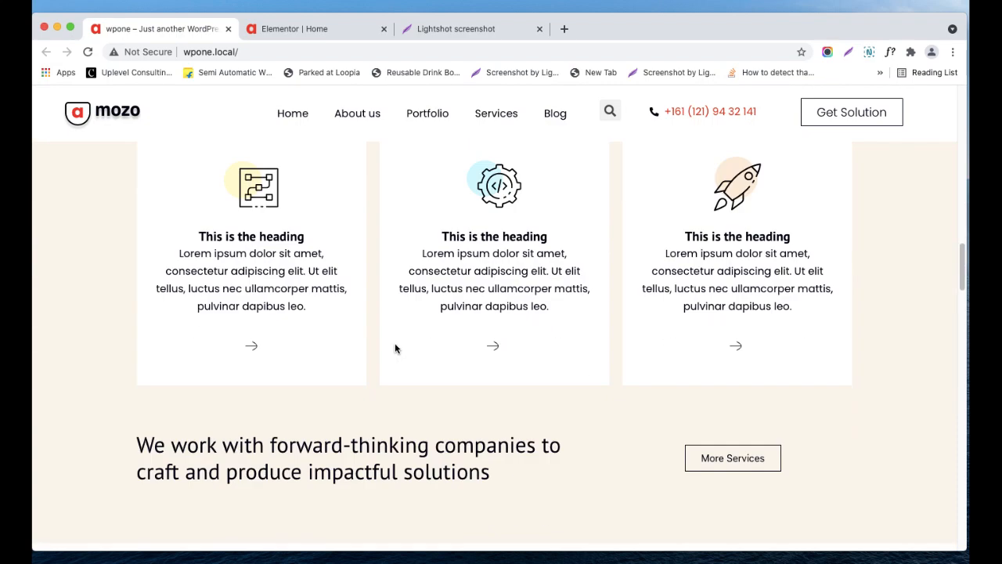
scroll(395, 349, up, 3)
drag(89, 230, 634, 372)
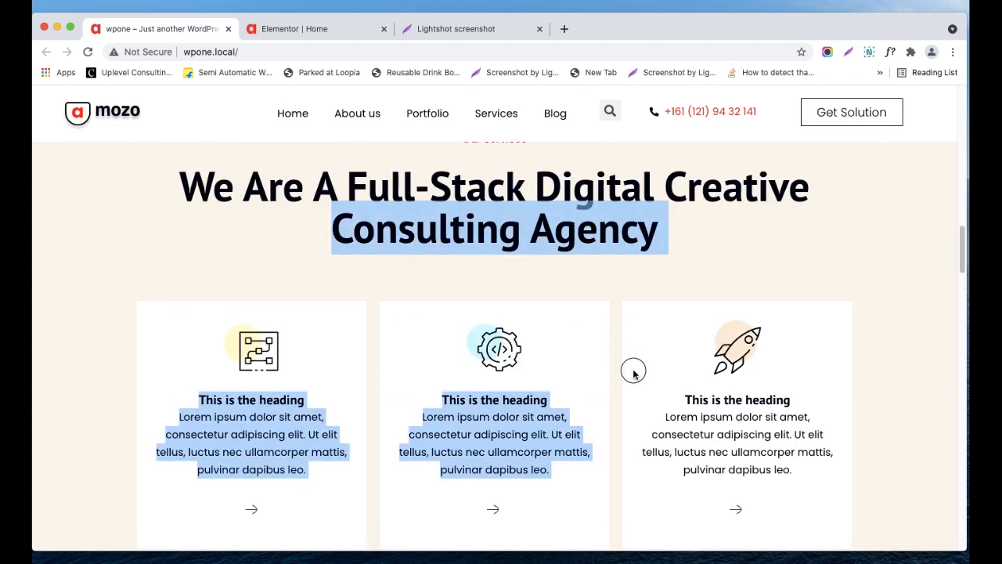
scroll(639, 330, down, 5)
Step: Return to the Elementor editor and save the first section to the library as a template named "section intro"
click(304, 33)
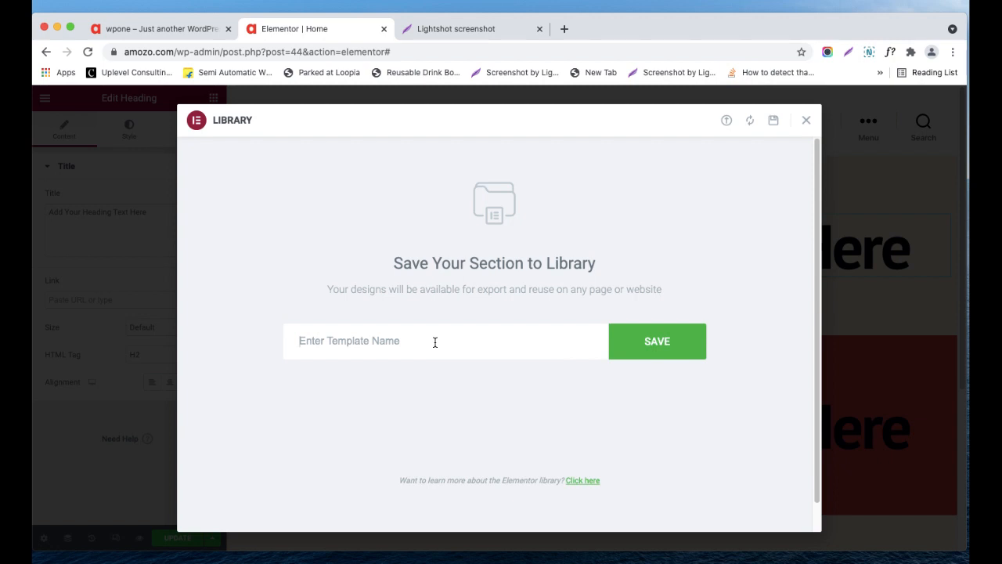
text(section intro)
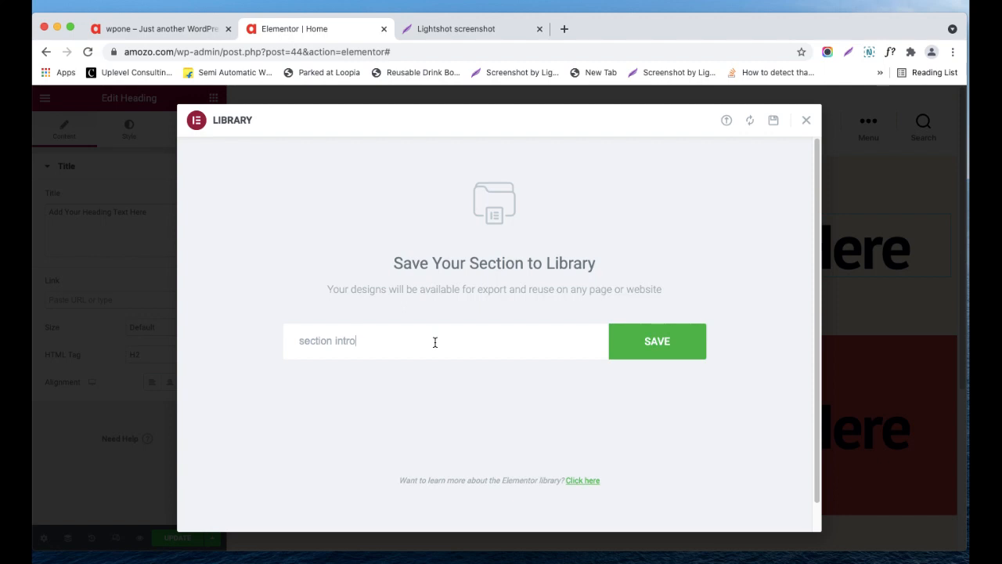
click(647, 358)
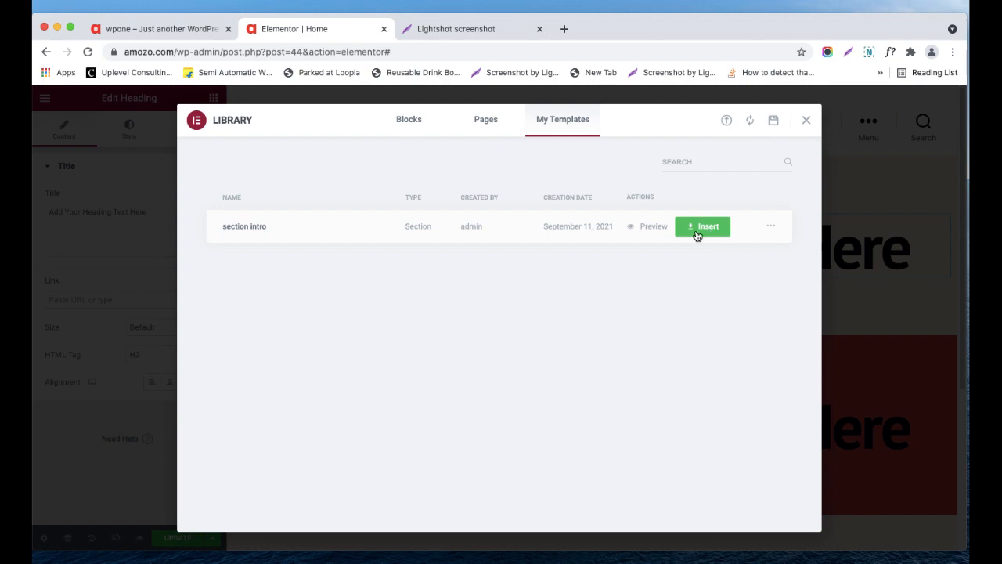
Step: Insert the "section intro" template into the page, and delete the inserted section
click(699, 234)
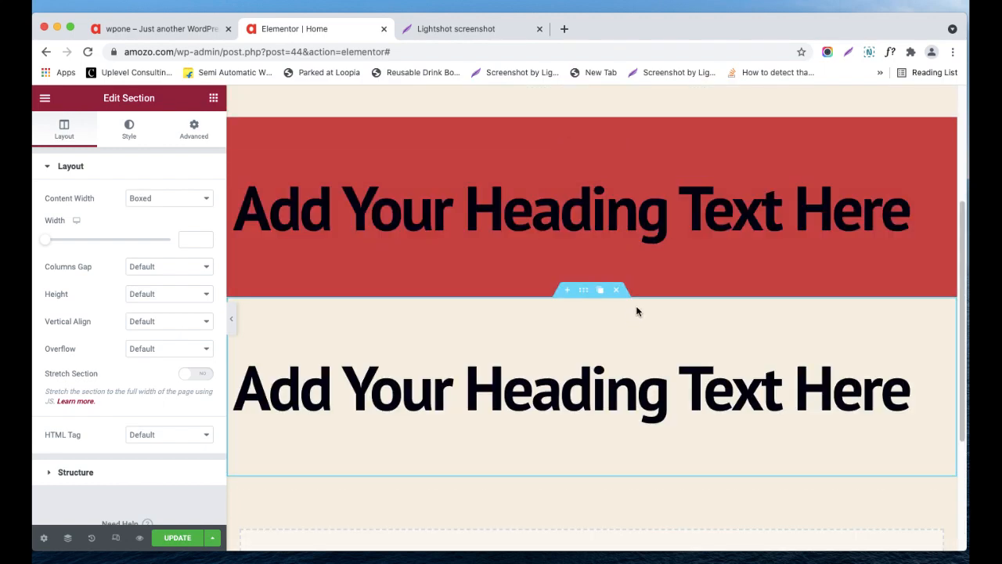
click(621, 291)
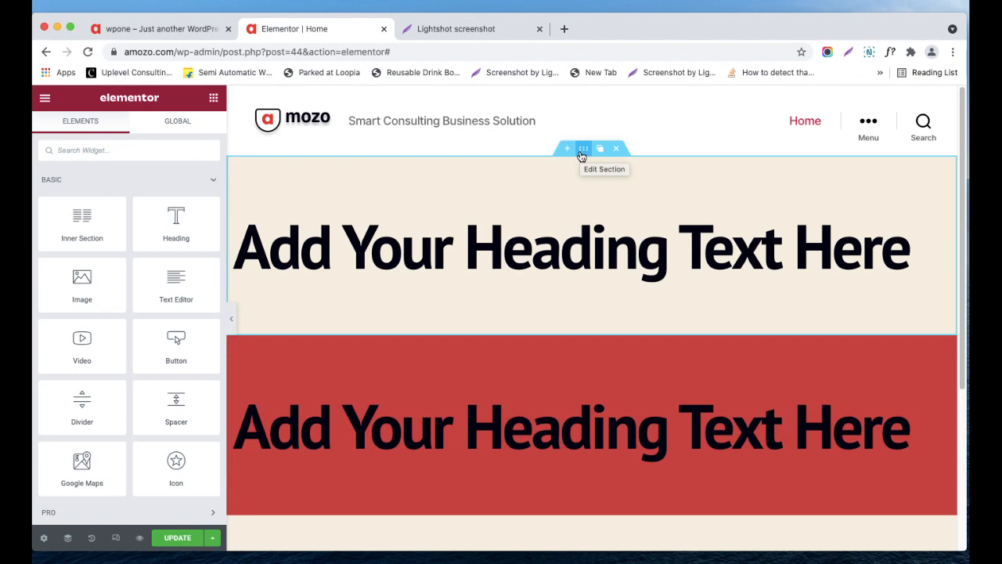
Step: Open the Navigator from the first section's actions to show the page structure
right_click(582, 154)
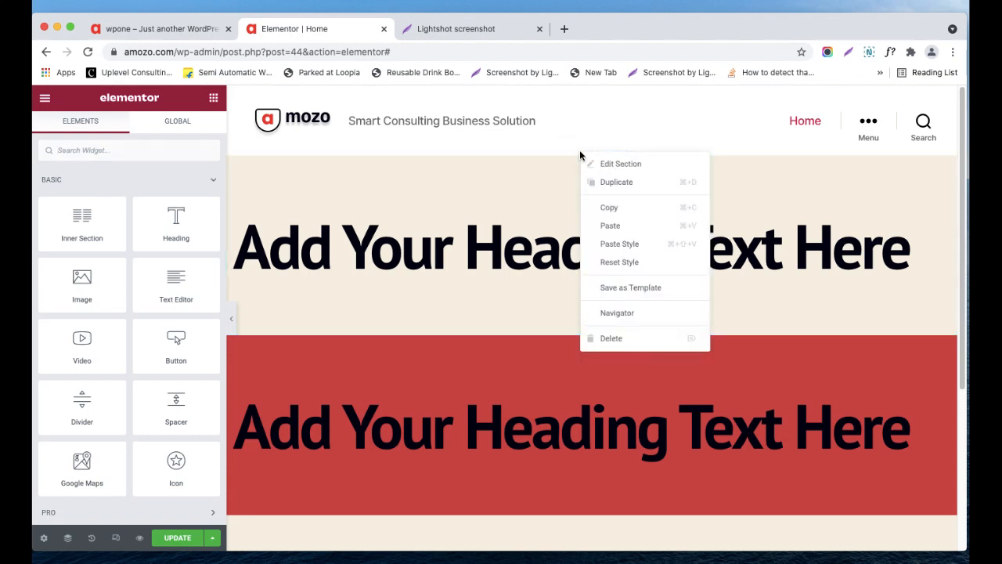
click(642, 314)
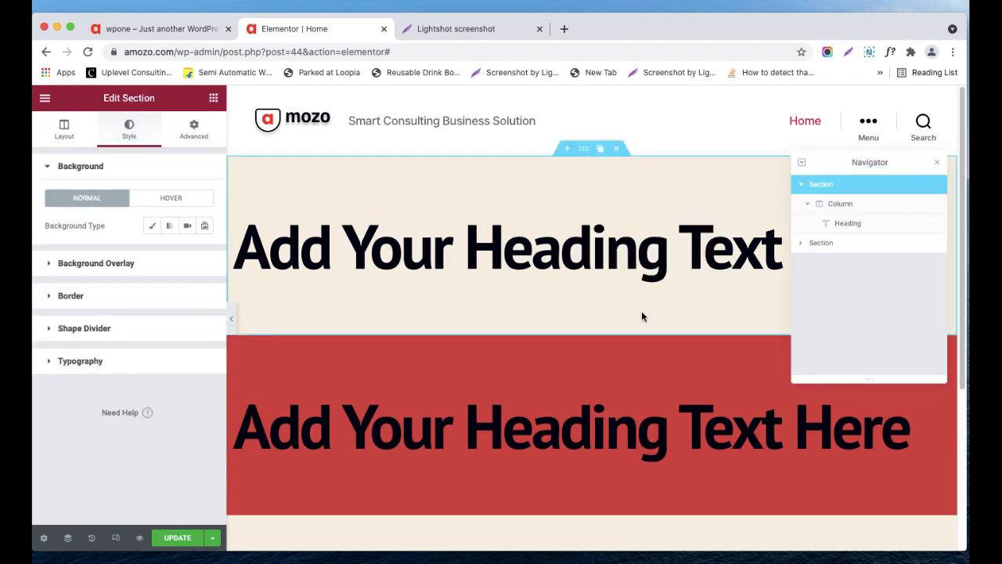
scroll(638, 280, down, 3)
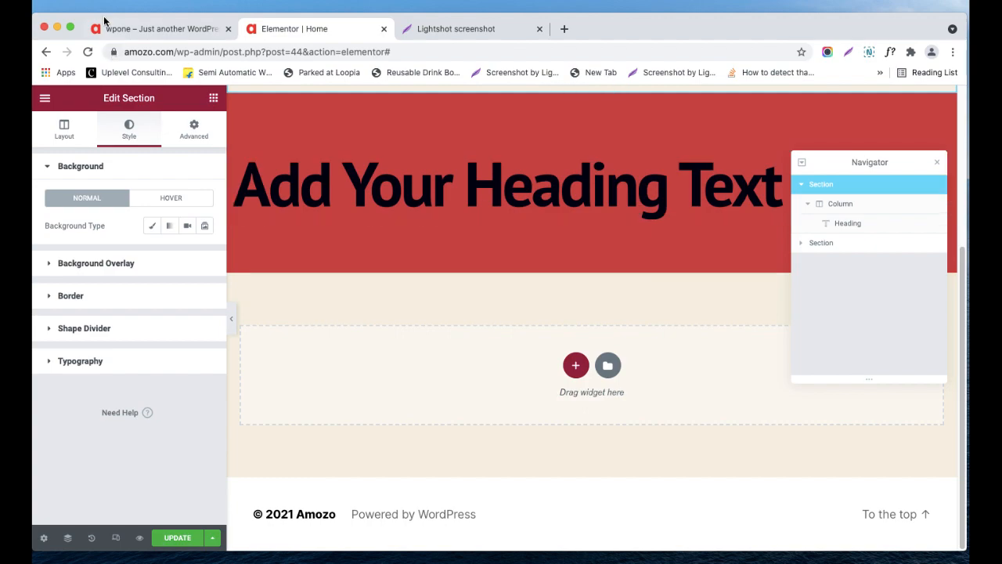
Step: Switch to the wpone website and examine its full sequence of sections from the hero image down to the footer
click(124, 40)
scroll(465, 325, down, 2)
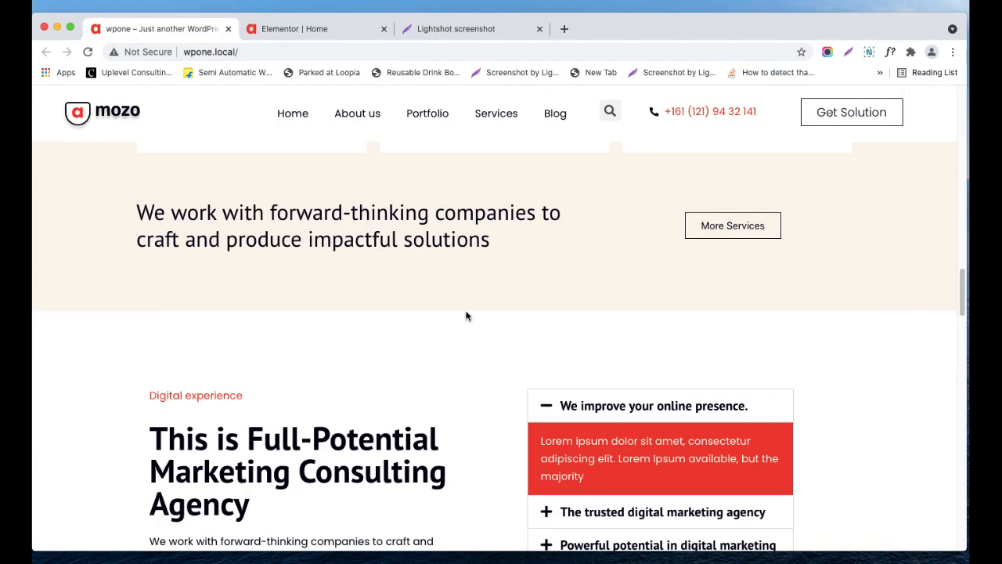
scroll(467, 315, up, 15)
scroll(449, 280, down, 5)
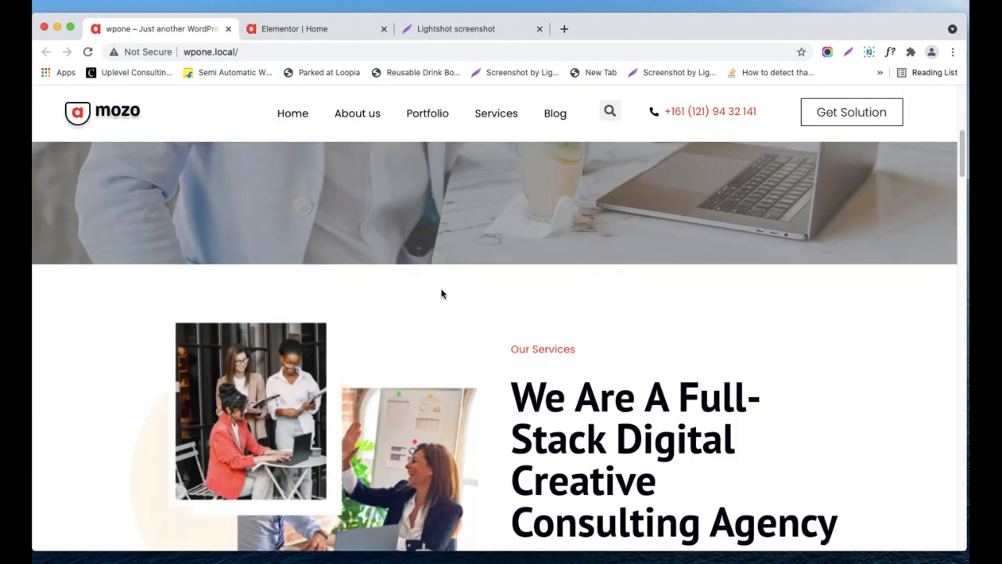
scroll(403, 352, down, 5)
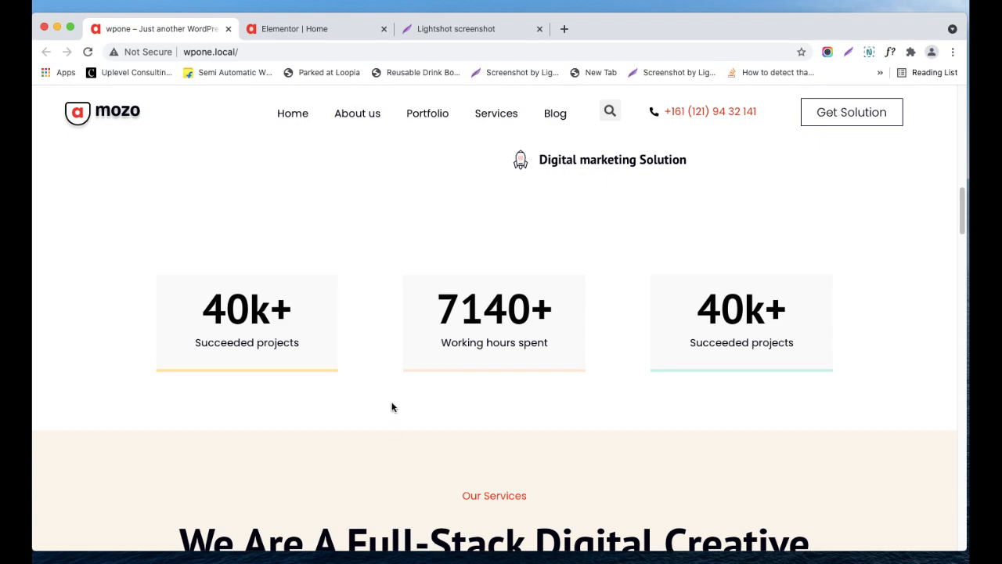
scroll(393, 406, down, 3)
scroll(337, 403, down, 5)
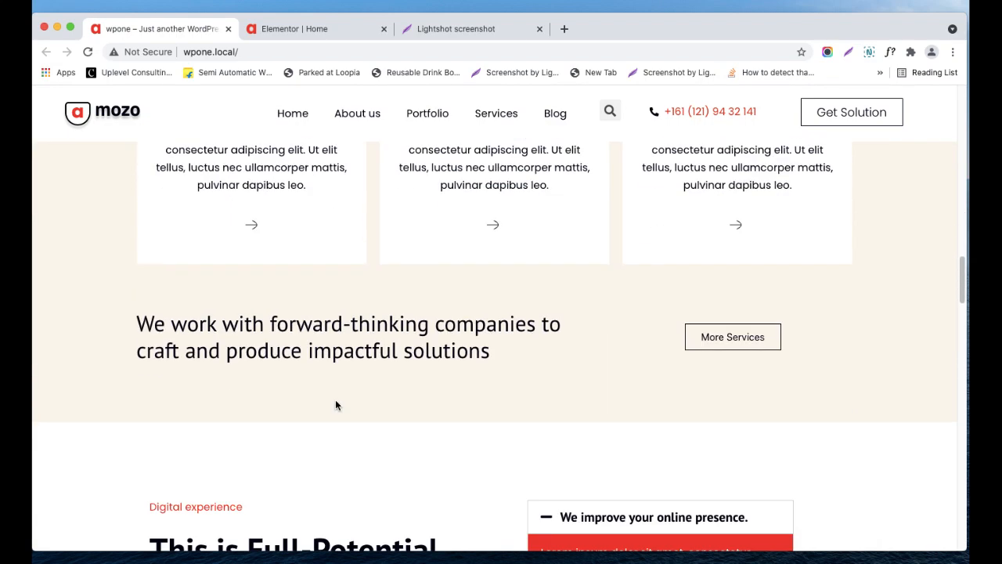
scroll(335, 405, down, 4)
scroll(369, 287, down, 8)
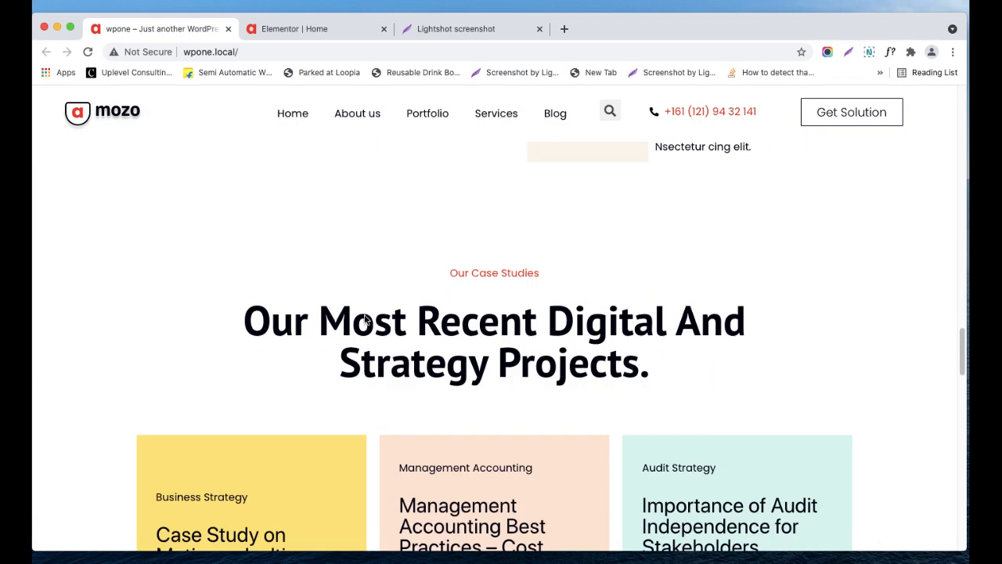
scroll(365, 319, down, 8)
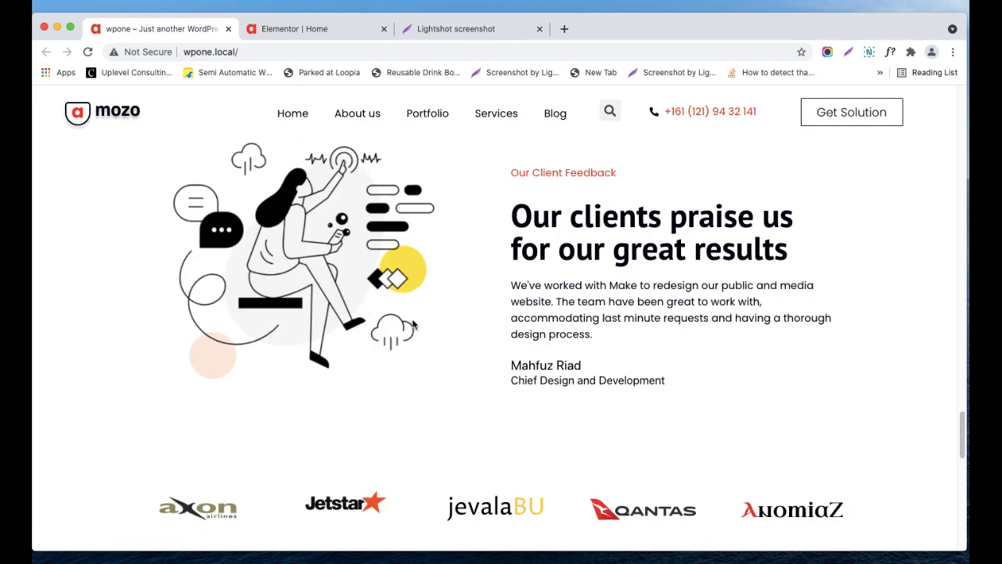
scroll(413, 327, down, 3)
scroll(412, 333, down, 8)
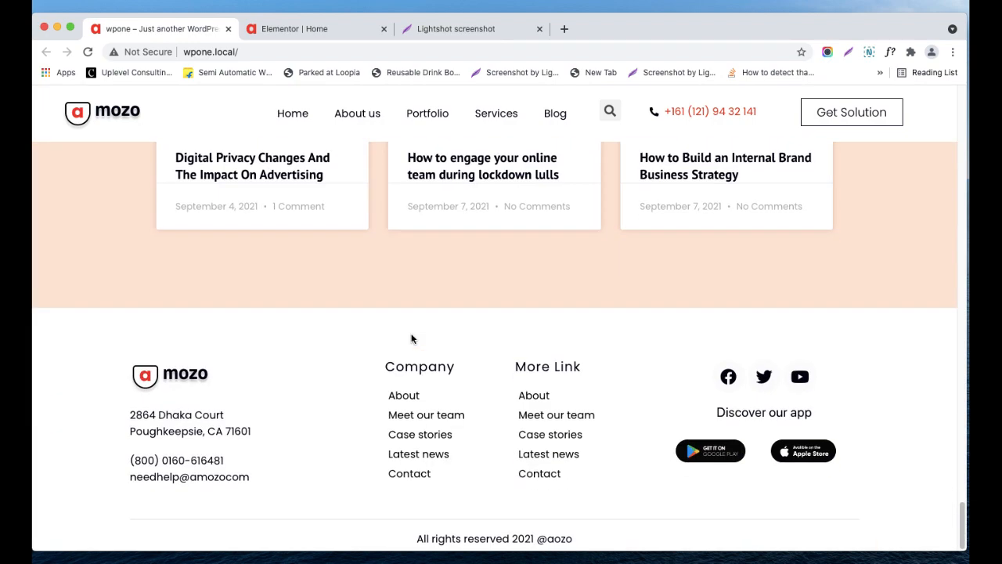
scroll(392, 180, up, 1)
Step: Return to the Elementor editor, collapse the first section in the Navigator, and check its available actions and editable name
click(337, 30)
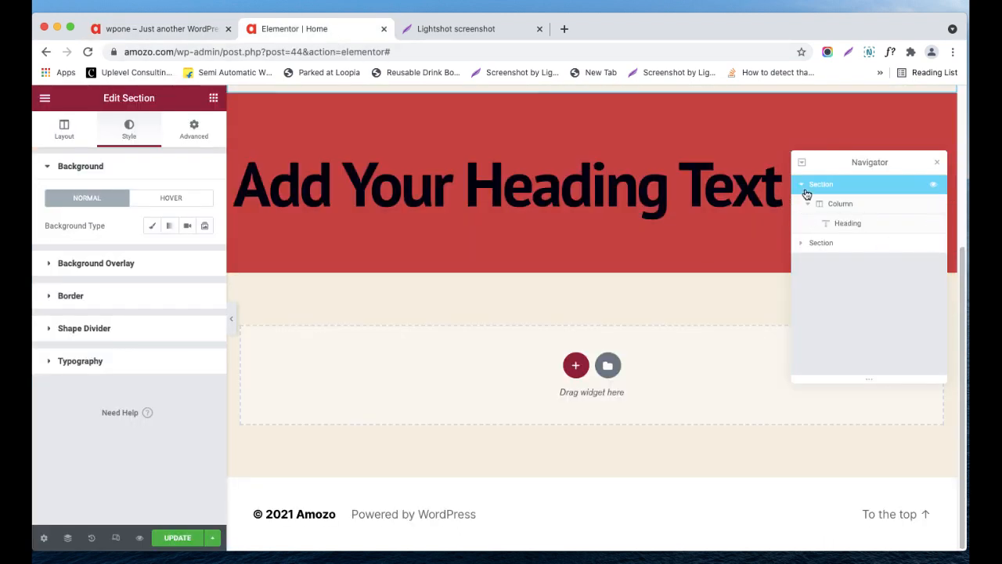
click(802, 185)
click(821, 188)
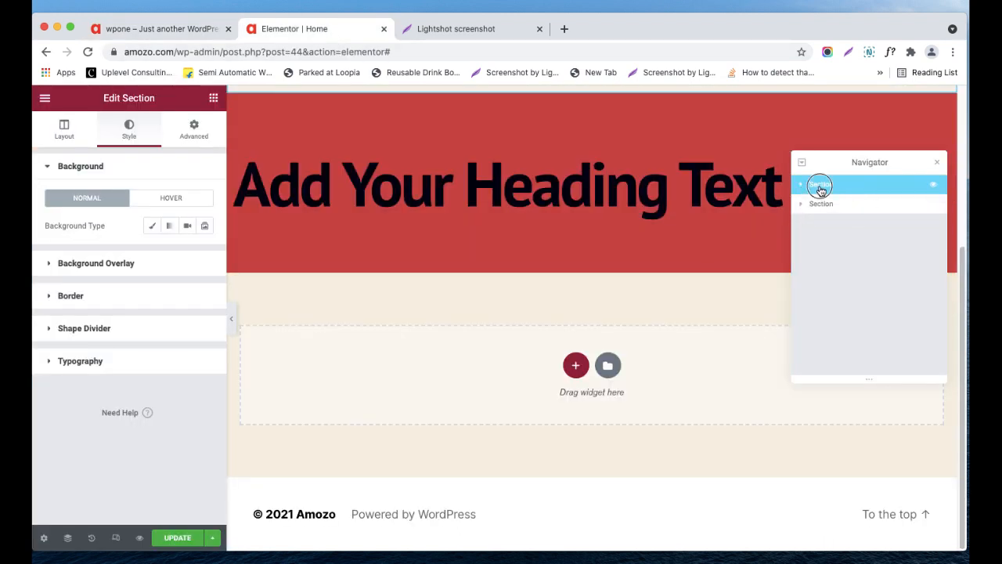
right_click(821, 188)
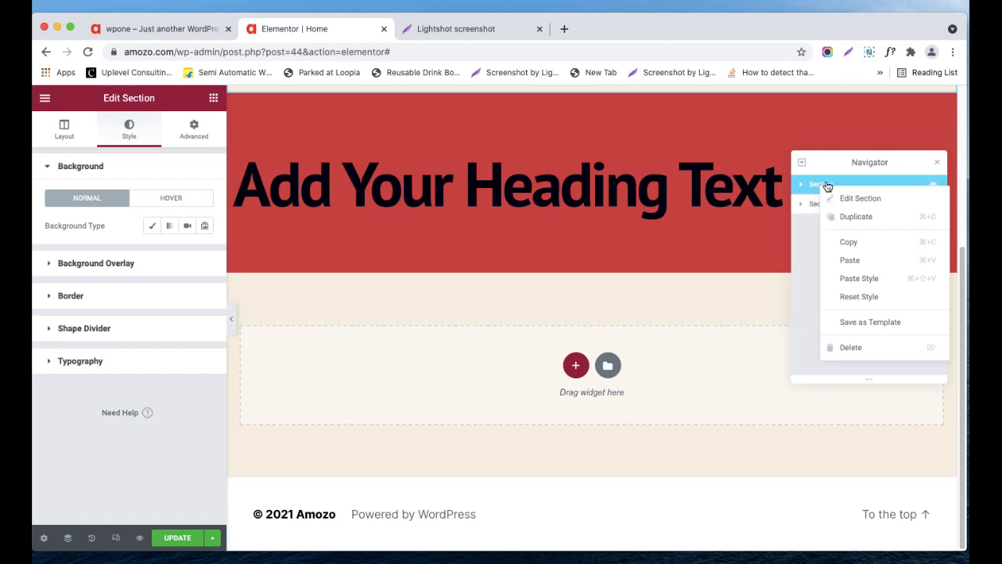
double_click(823, 188)
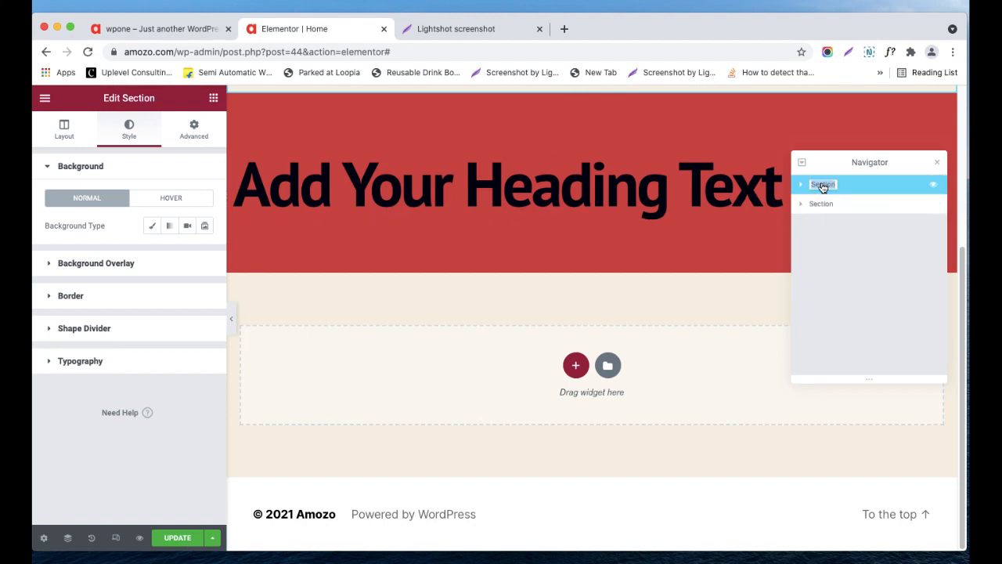
click(852, 300)
Step: Reorder the sections in the Navigator so the beige section sits below the red one
click(812, 204)
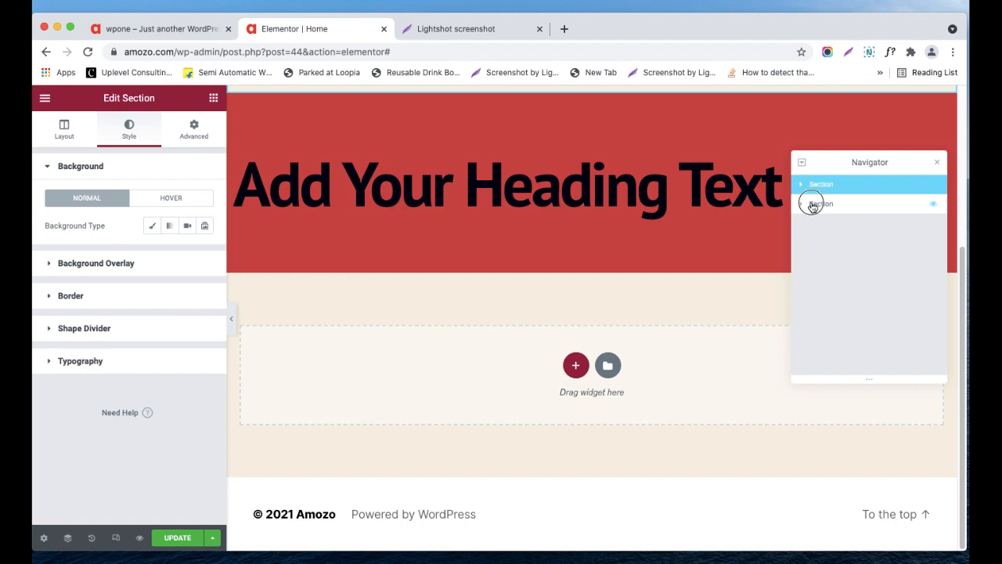
drag(810, 185, 852, 227)
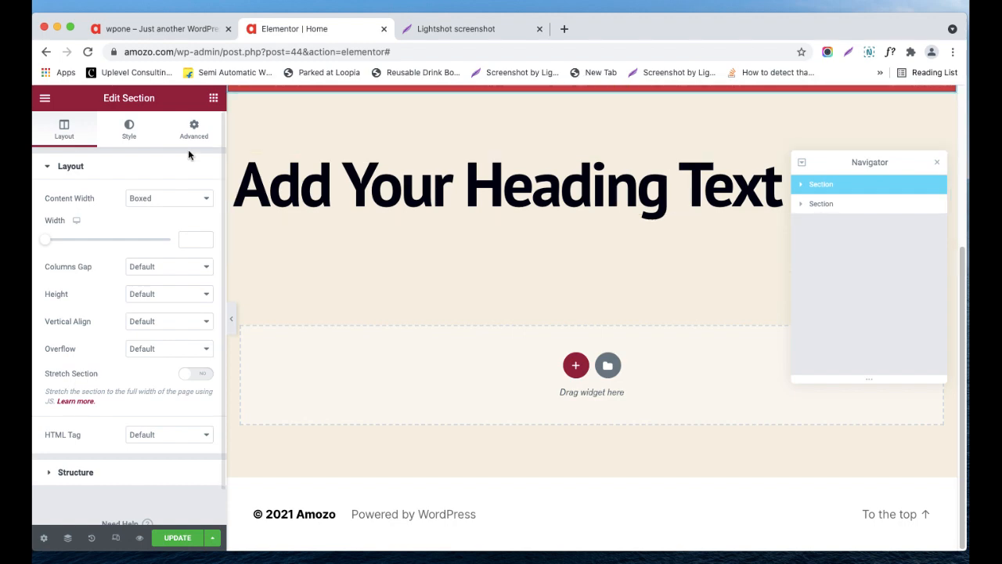
scroll(462, 297, up, 3)
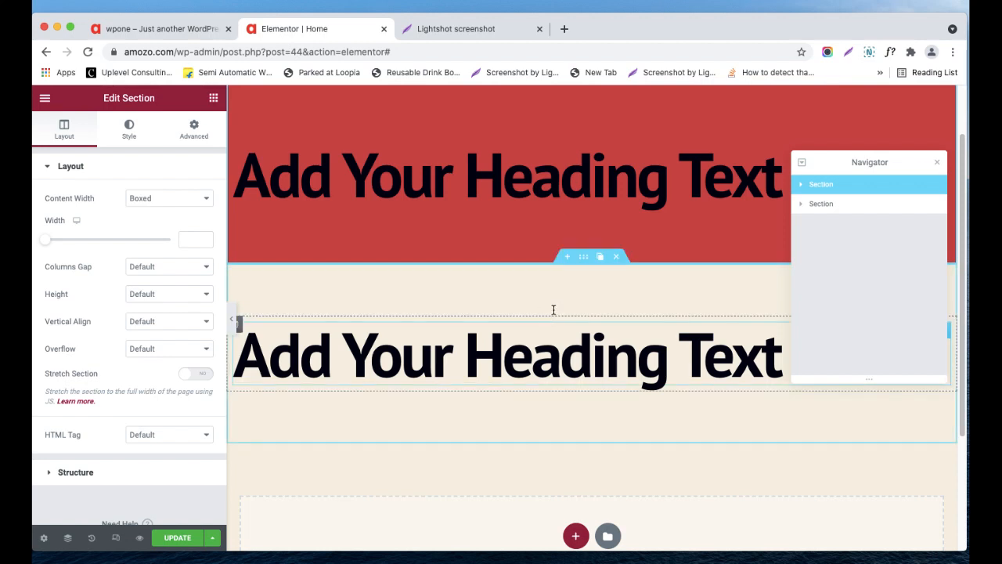
Step: Select the heading in the beige section and try to reposition that section directly on the page
click(553, 322)
click(585, 259)
drag(585, 258, 567, 339)
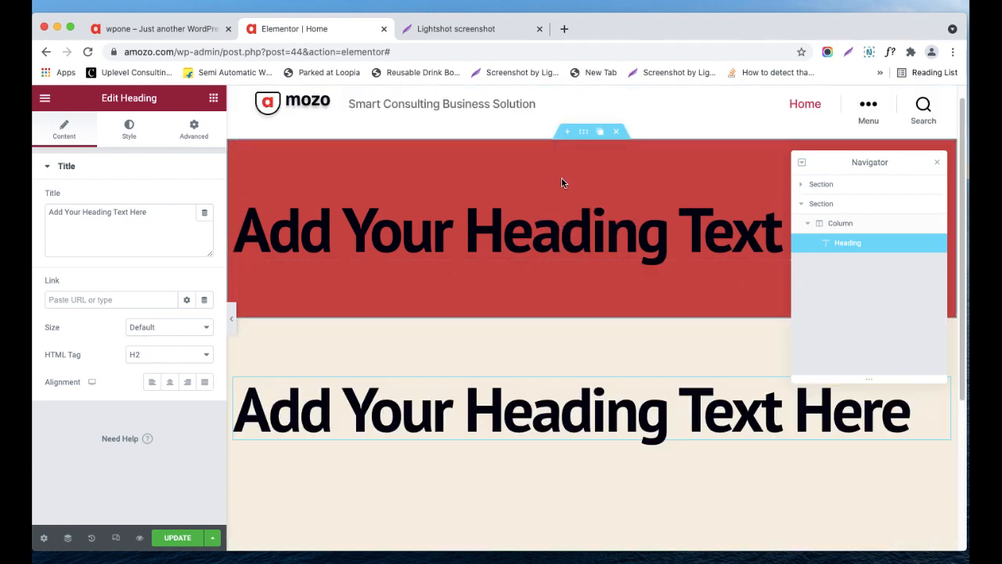
Step: Open the Navigator from the red section, toggle the second section's structure, and select its Heading
right_click(583, 138)
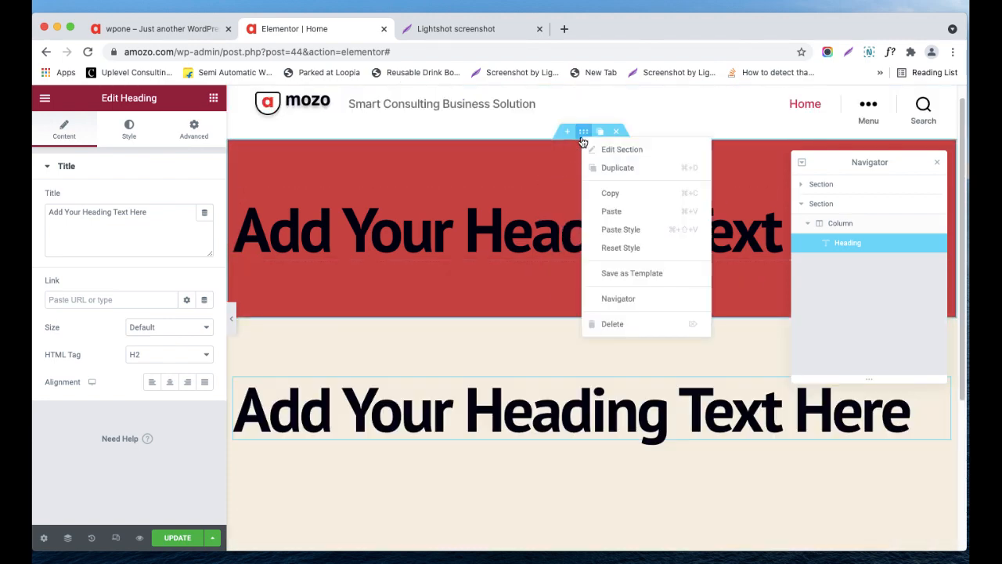
click(618, 298)
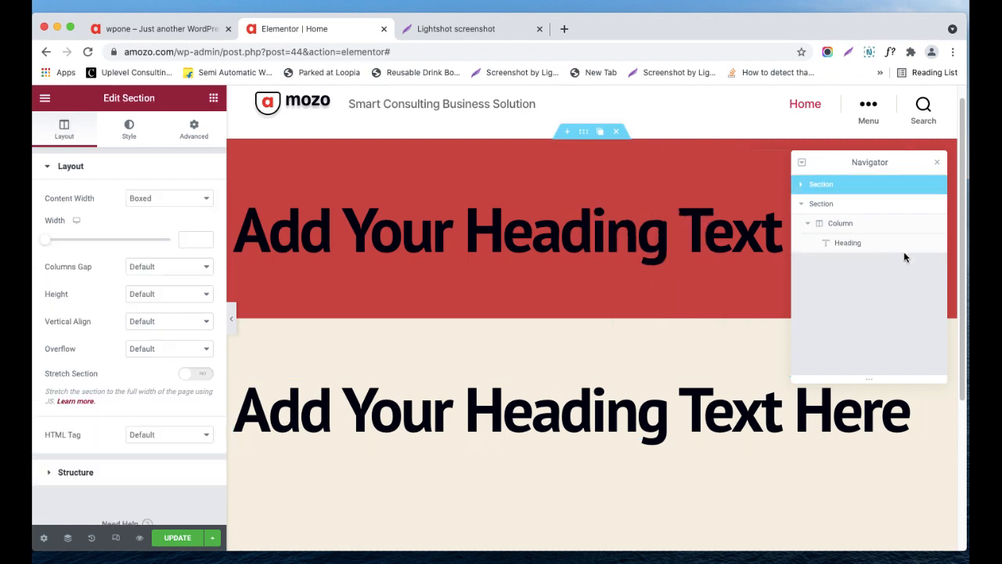
click(800, 211)
click(802, 213)
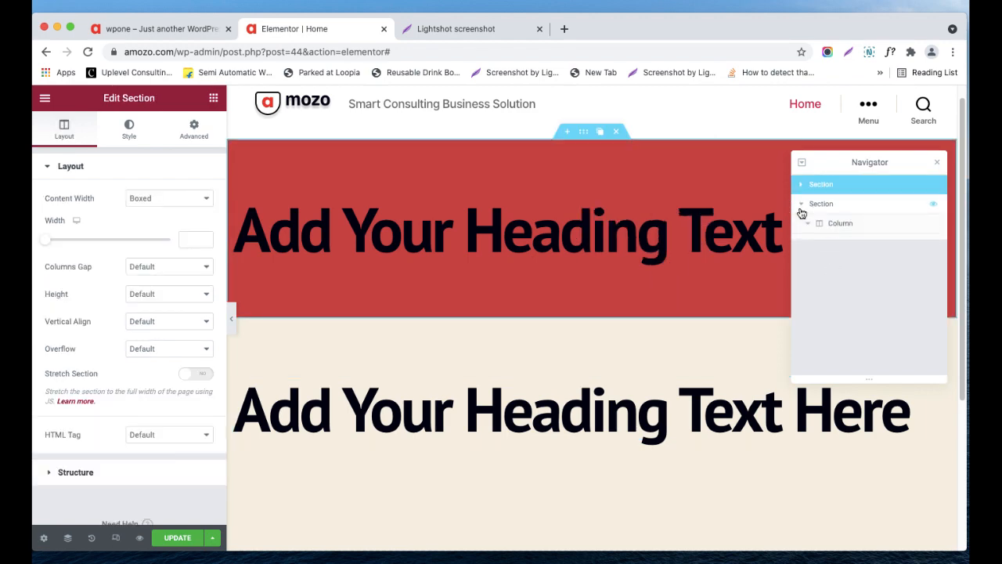
click(801, 210)
click(801, 210)
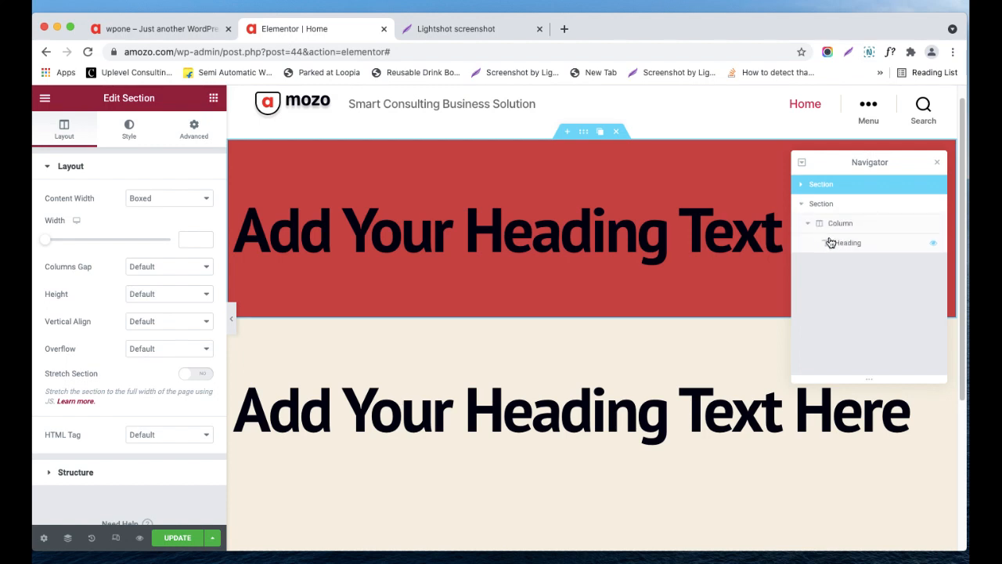
drag(831, 243, 831, 239)
drag(832, 249, 833, 250)
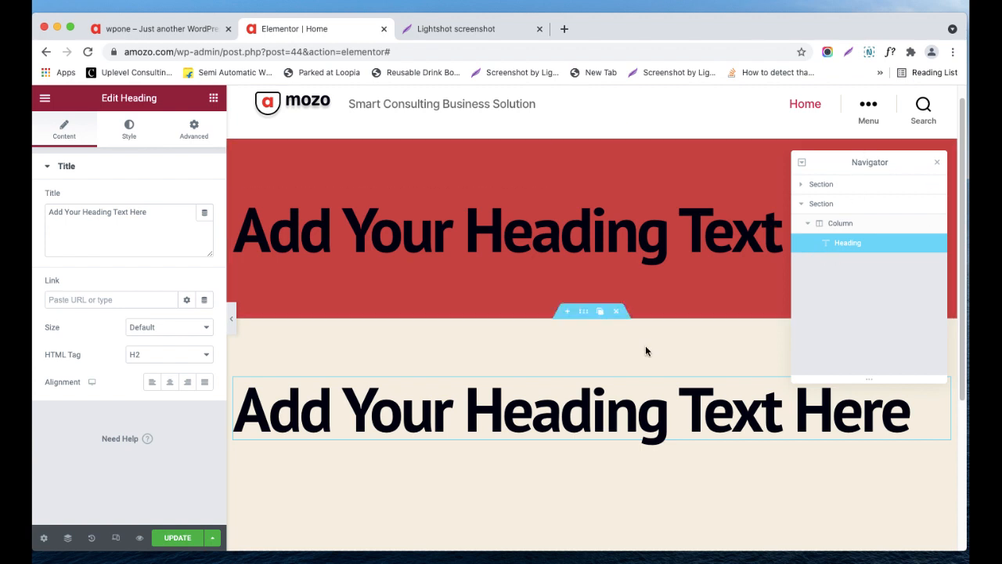
Step: Delete the red section from the page and close the Navigator
right_click(582, 135)
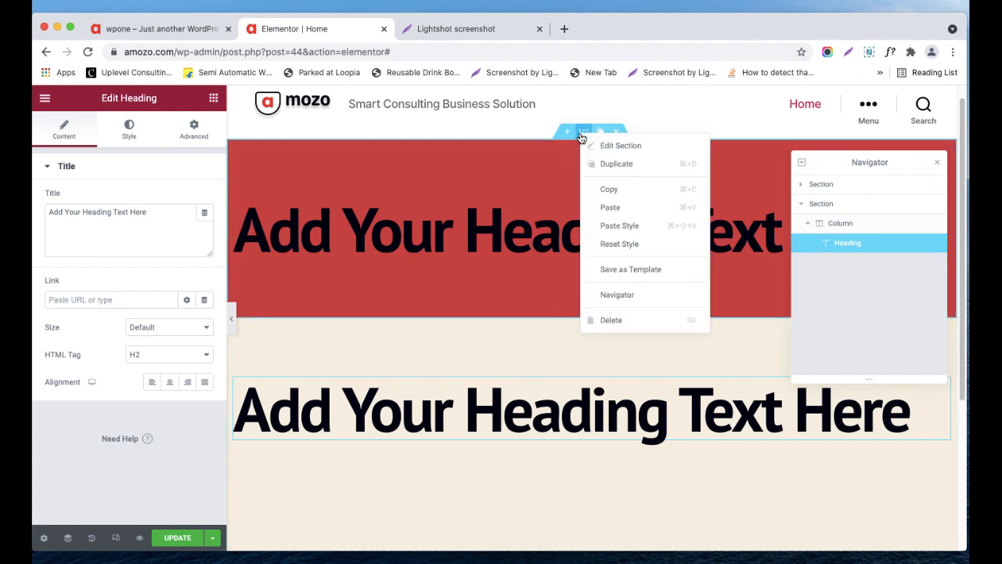
click(611, 320)
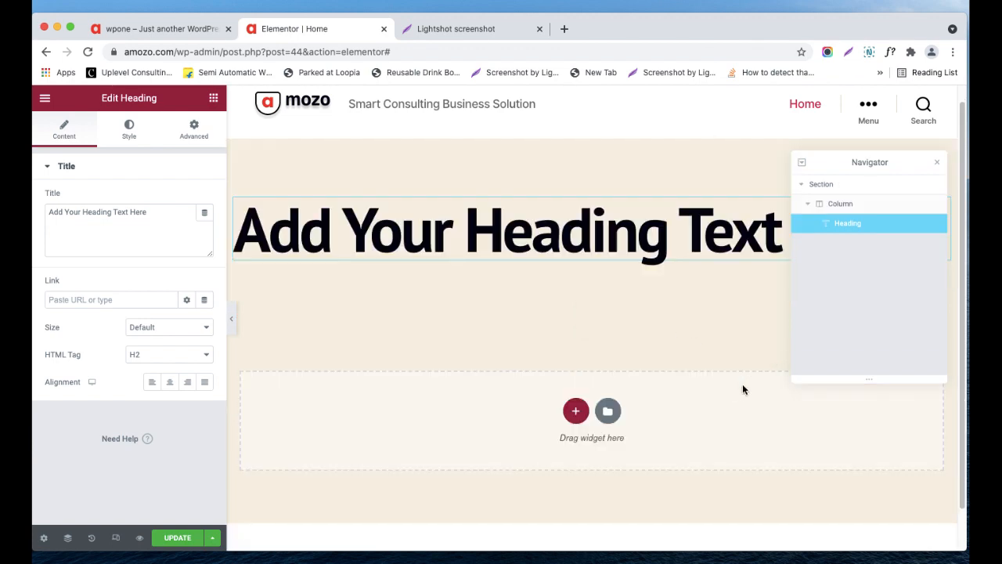
scroll(693, 313, down, 2)
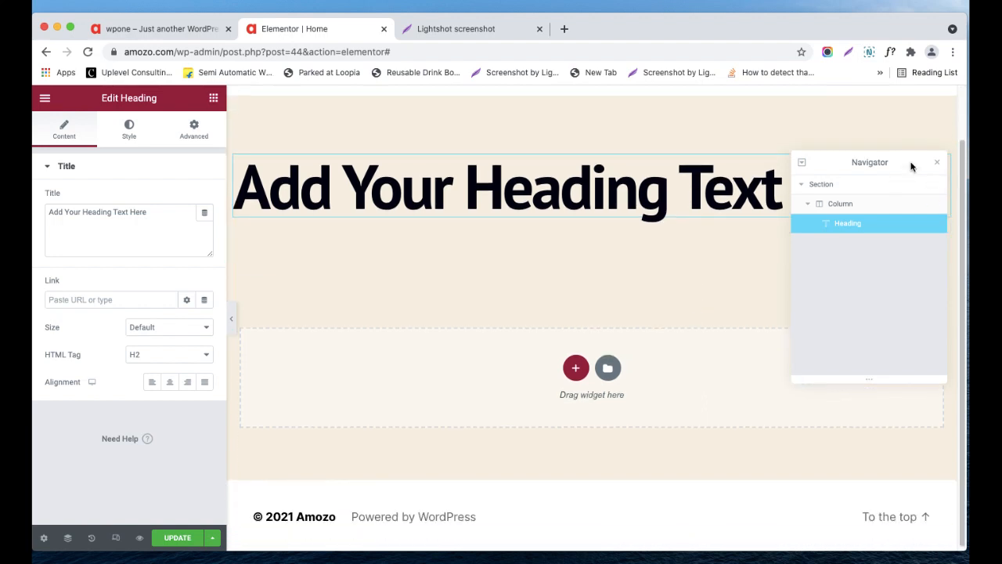
click(938, 162)
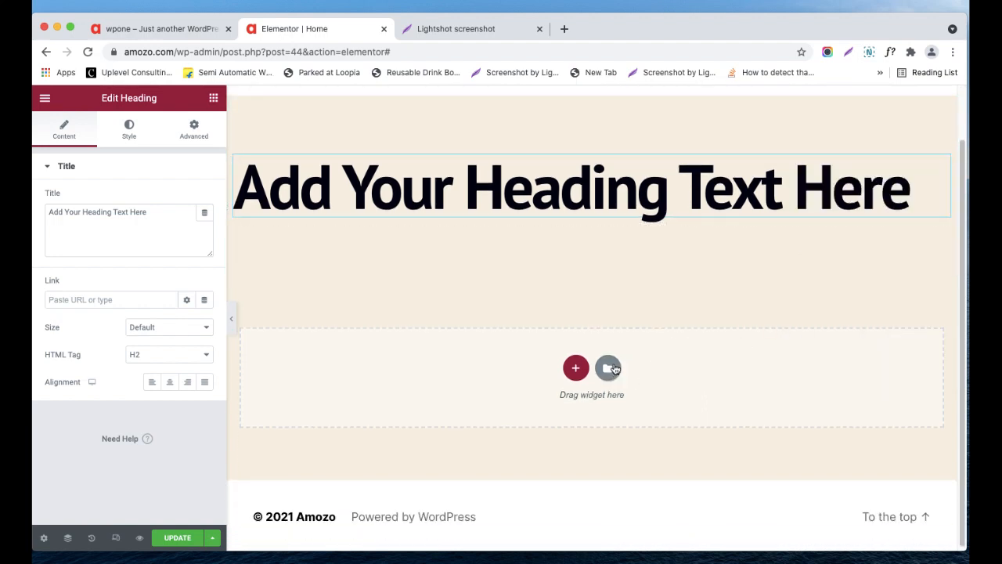
Step: Open the template library, browse the page templates and saved templates, and insert the Homepage – Study page below the beige section
click(608, 369)
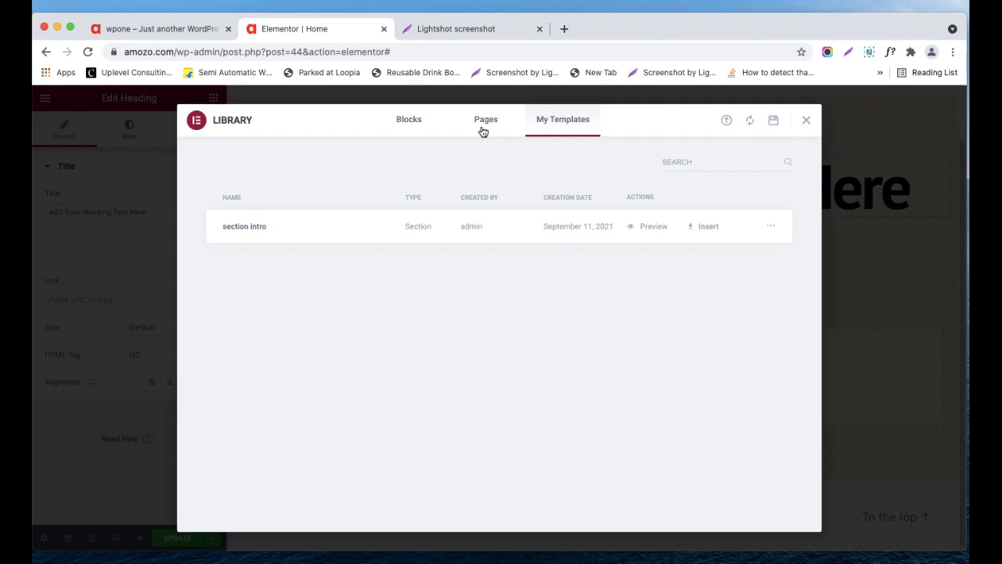
click(484, 122)
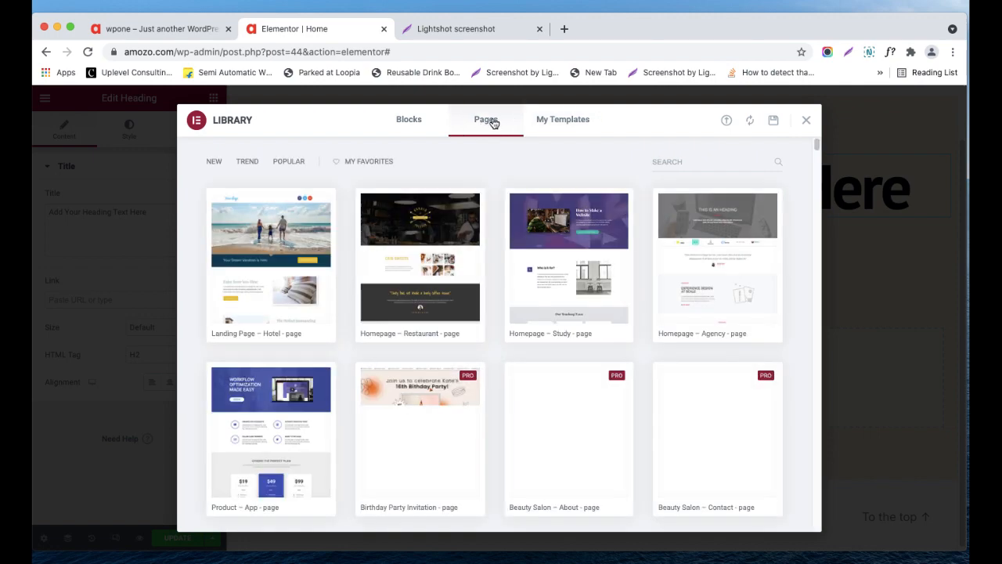
scroll(407, 214, down, 5)
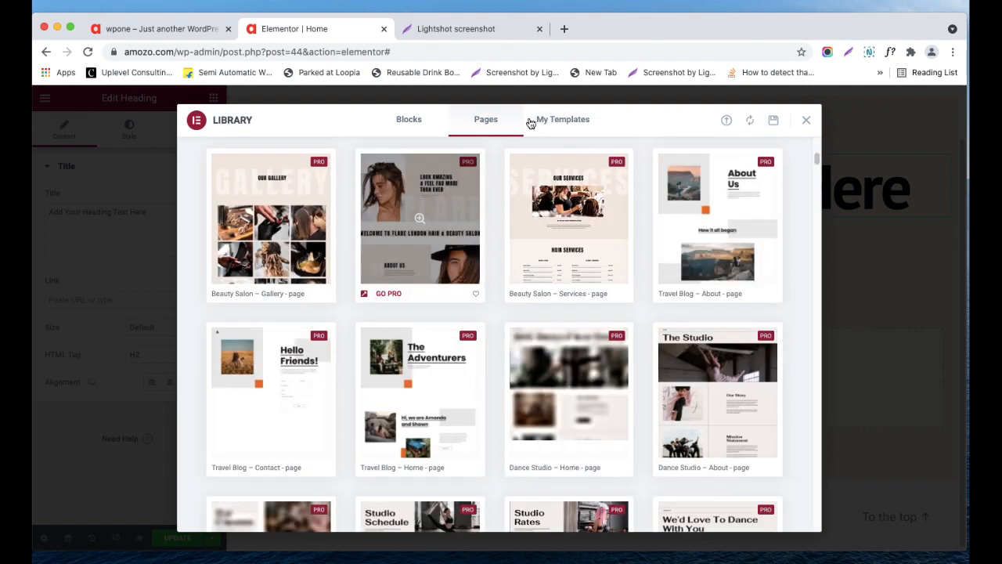
click(544, 122)
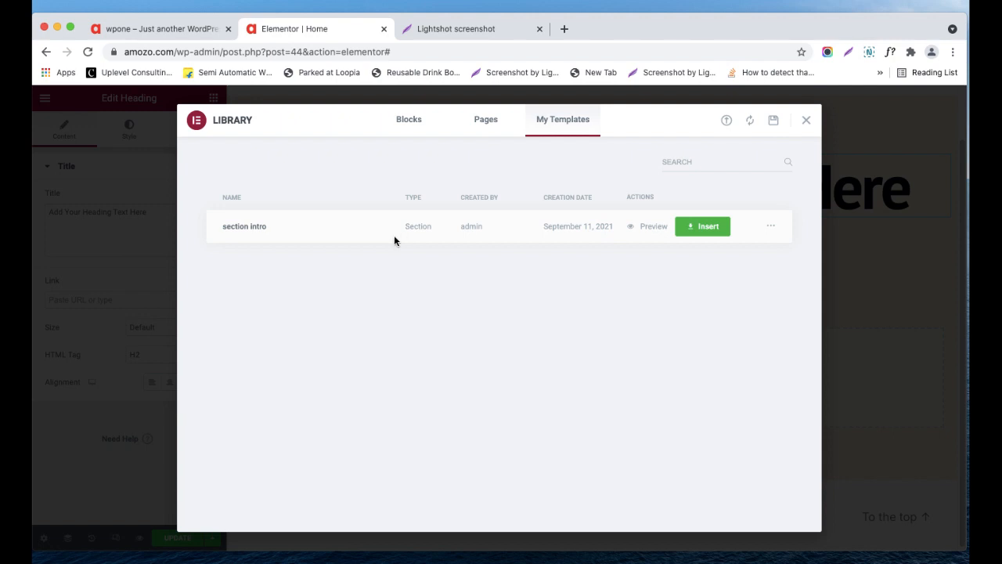
click(484, 124)
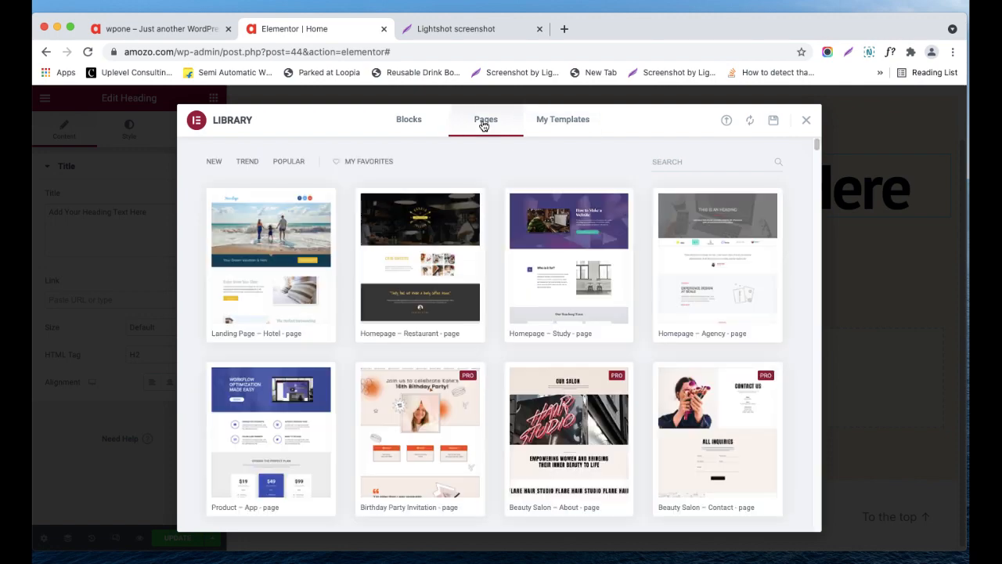
scroll(544, 207, down, 15)
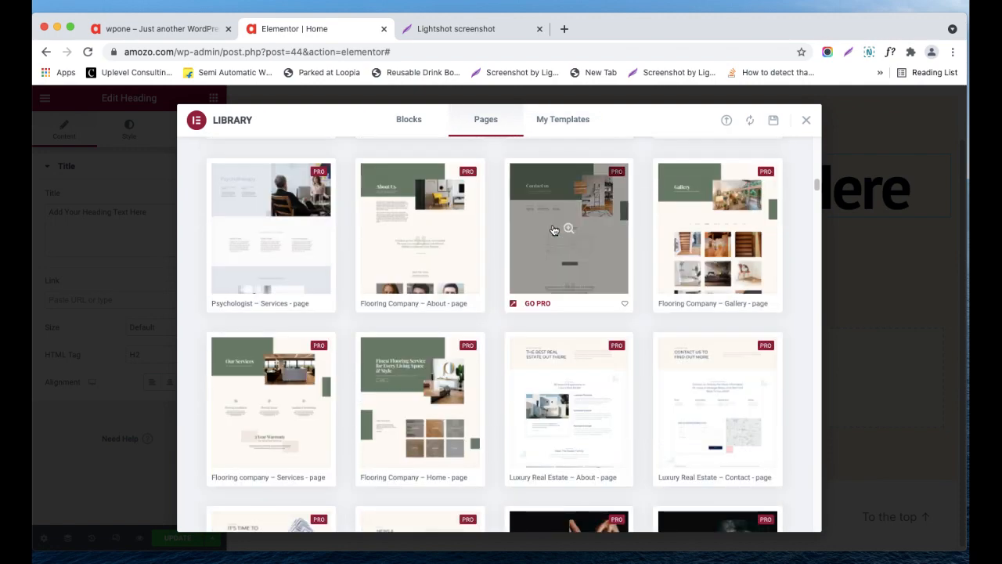
scroll(554, 230, down, 5)
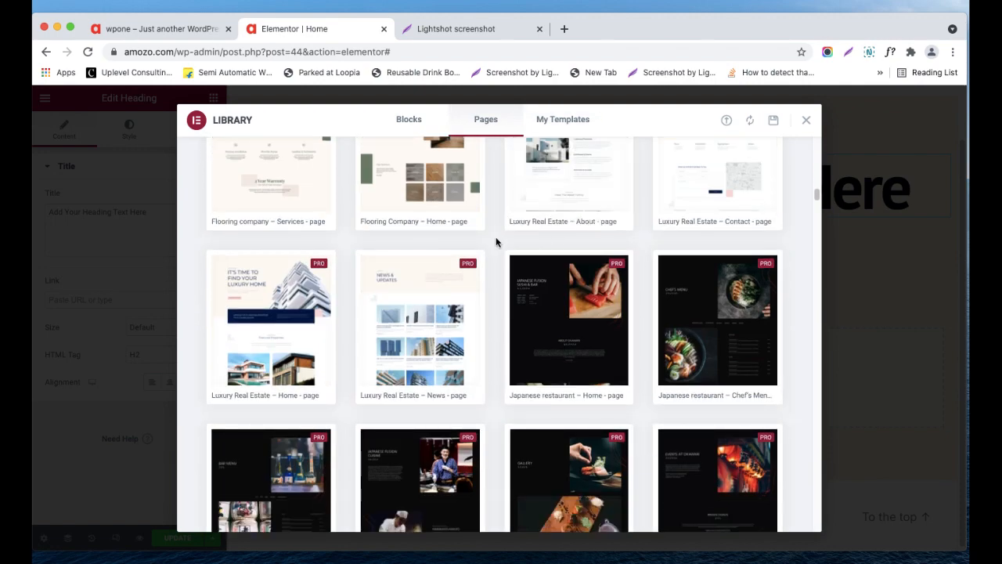
scroll(468, 282, up, 20)
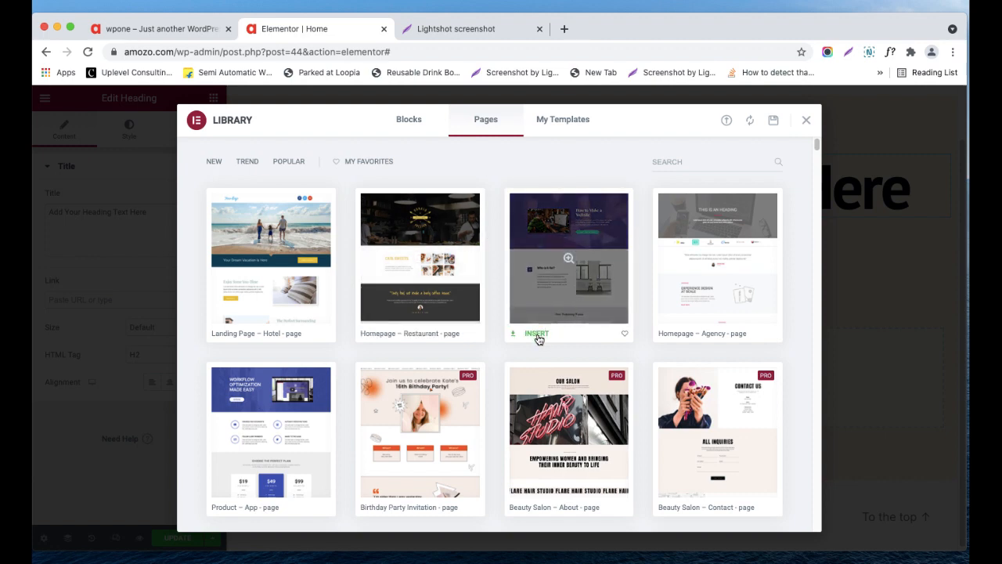
scroll(546, 341, down, 2)
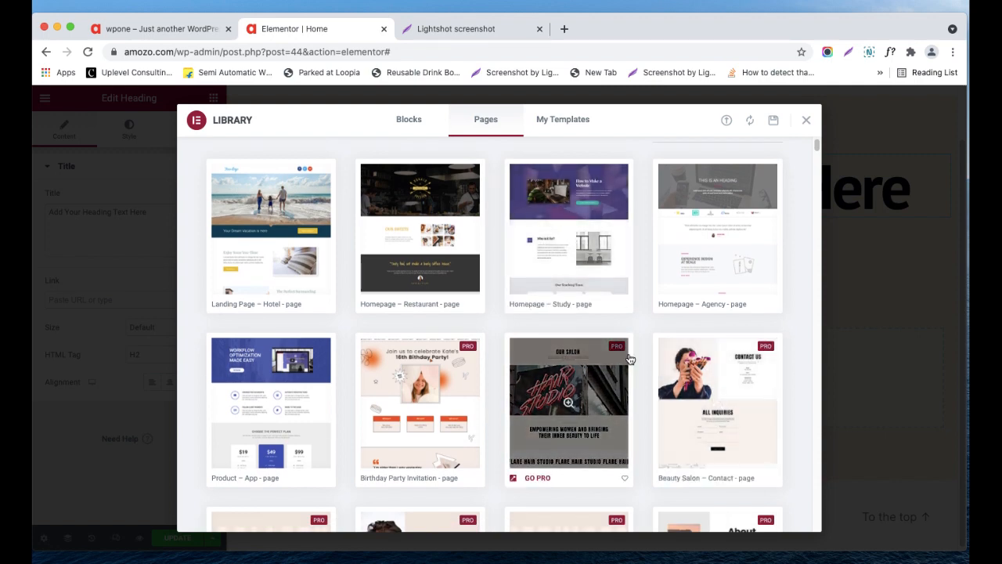
click(544, 306)
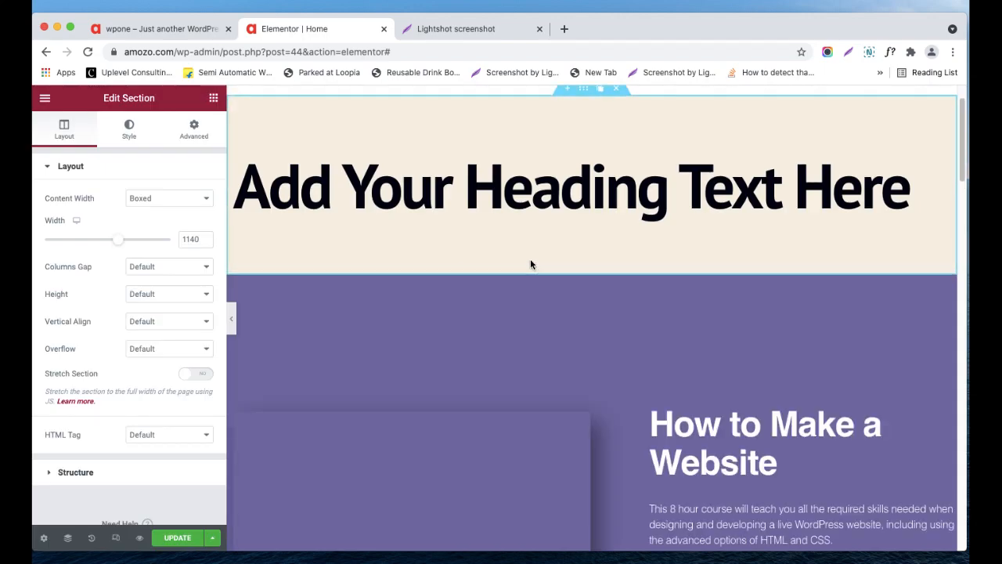
Step: Look through the inserted Study page's sections, hiding the editing panel to view them at full width and restoring it
scroll(530, 264, down, 10)
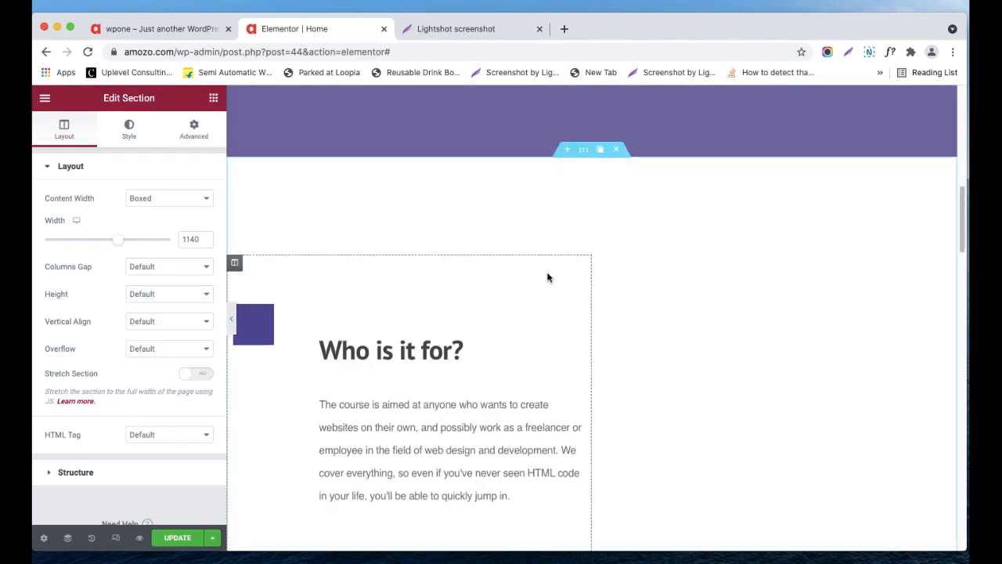
scroll(547, 278, down, 15)
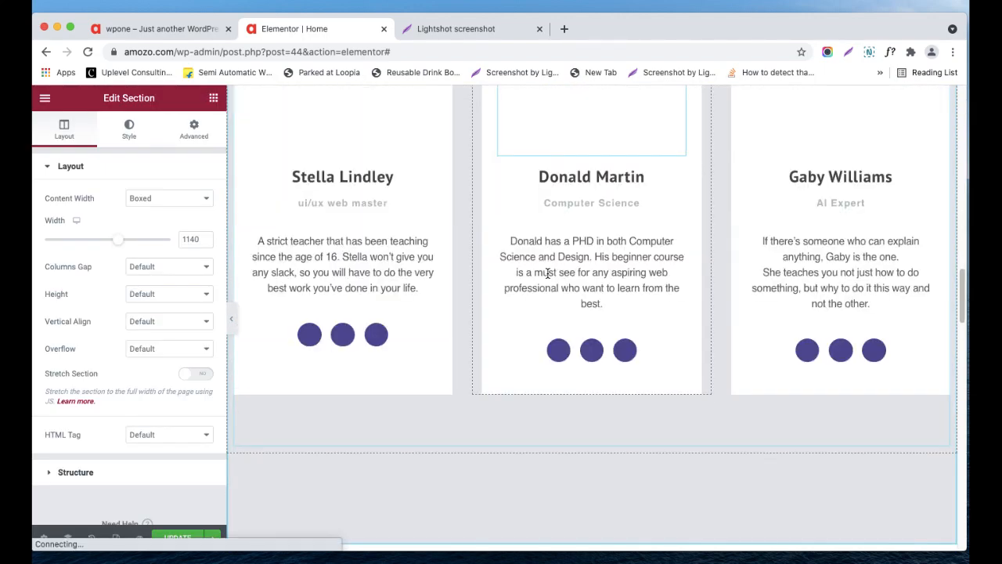
scroll(548, 274, down, 5)
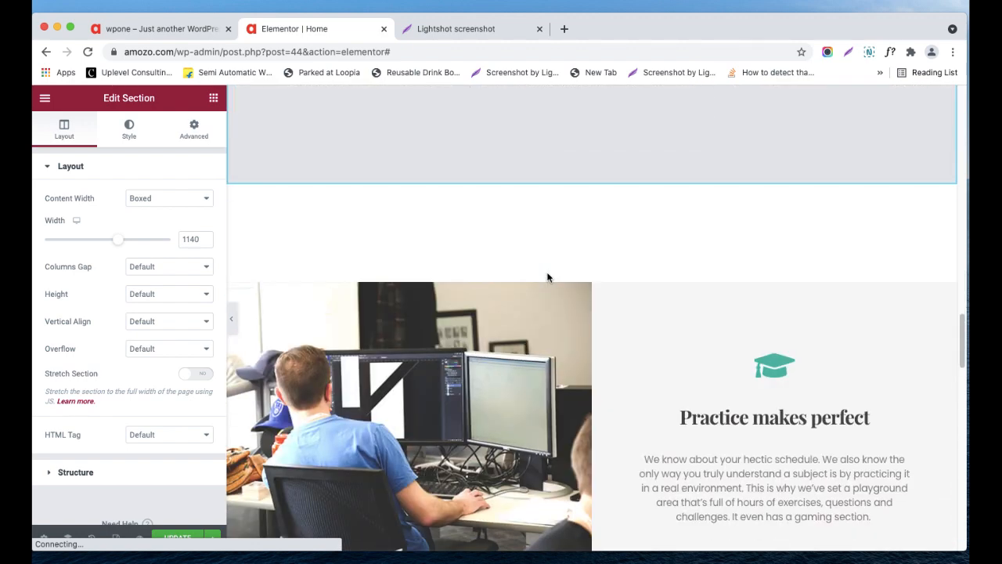
scroll(547, 277, down, 6)
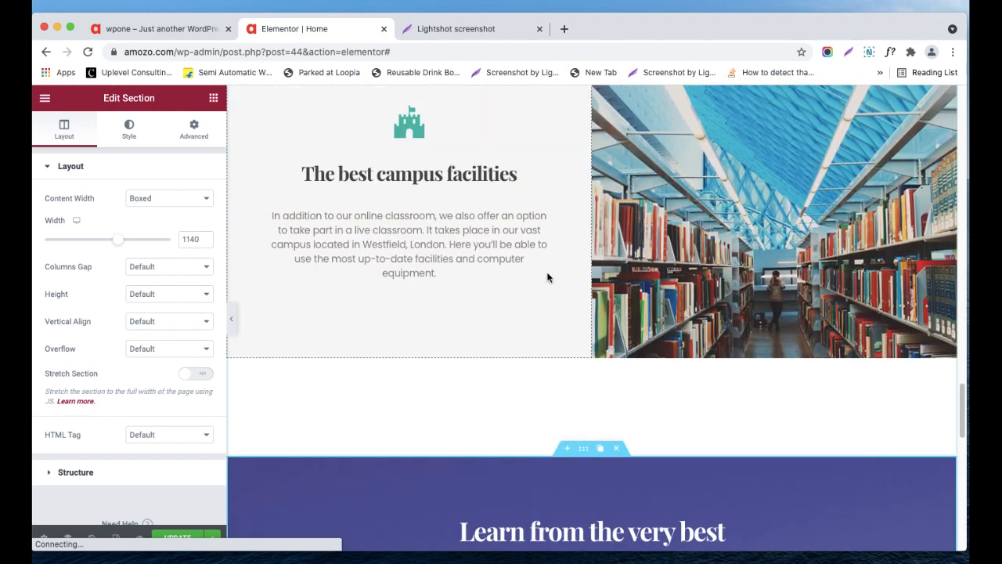
scroll(751, 260, up, 5)
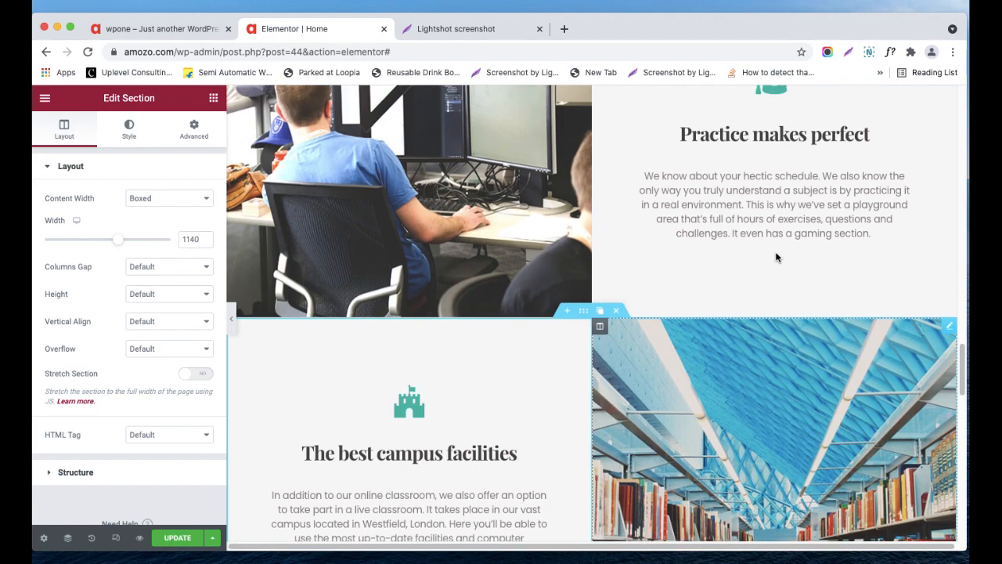
click(231, 317)
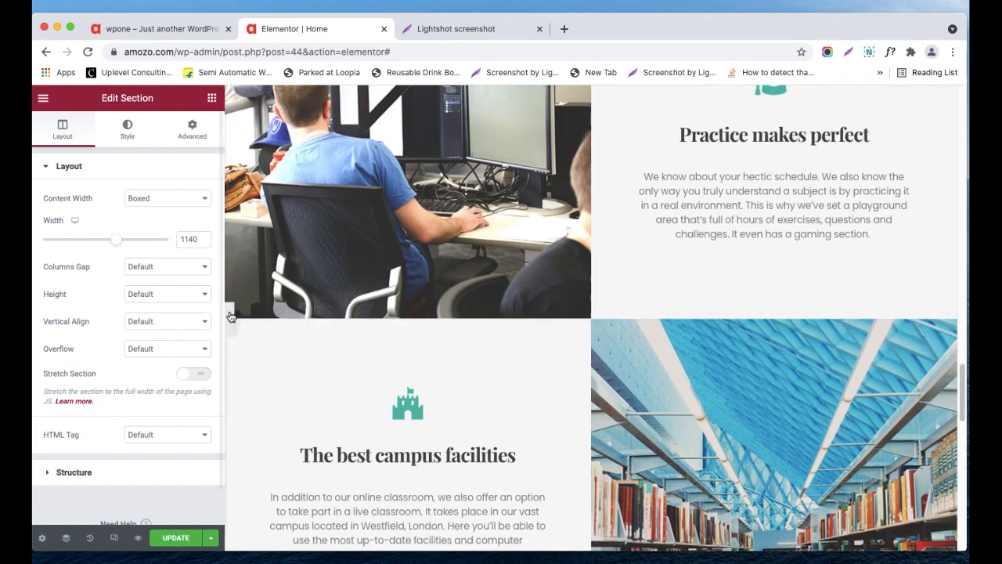
scroll(482, 272, up, 10)
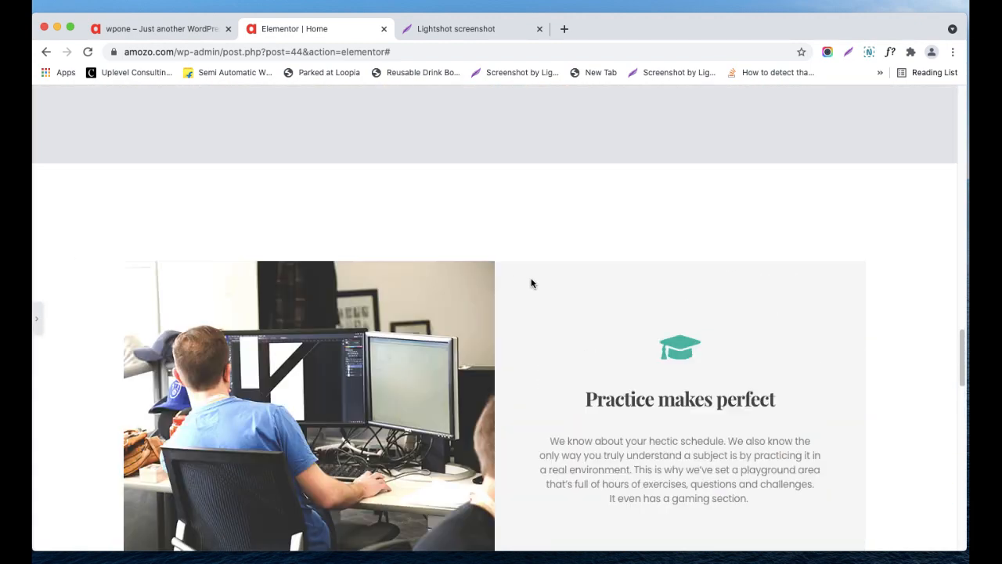
scroll(536, 283, up, 6)
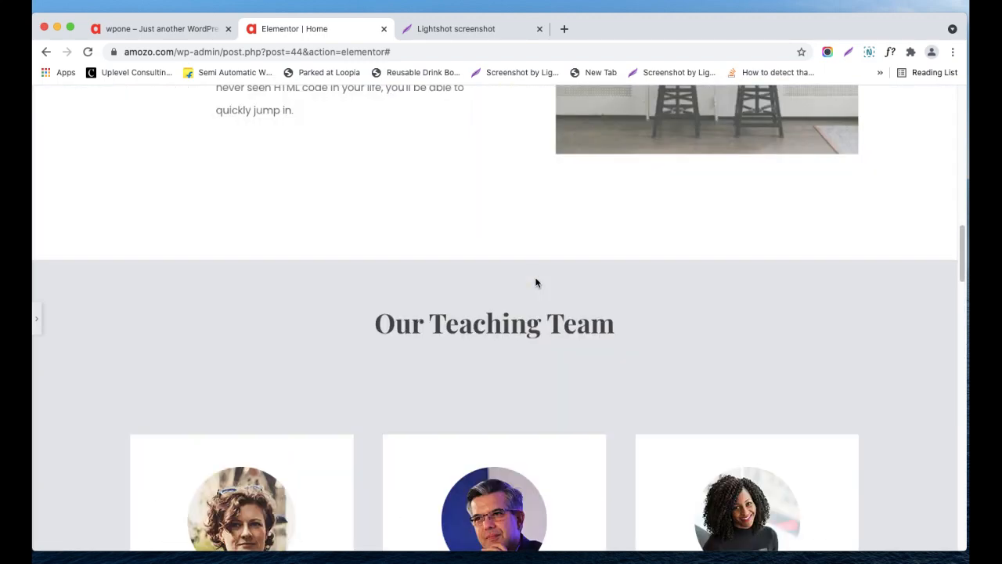
scroll(536, 283, down, 5)
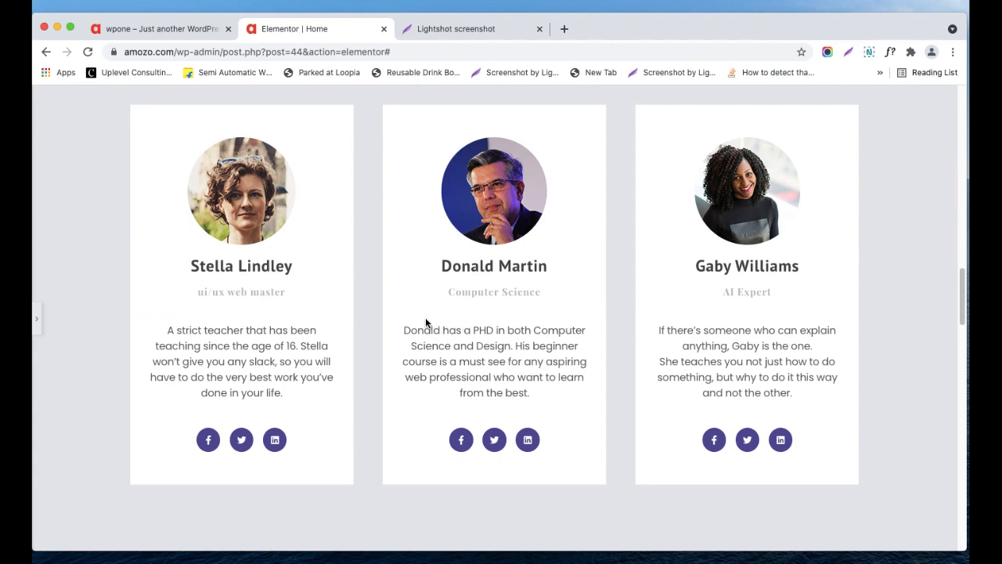
scroll(426, 323, up, 5)
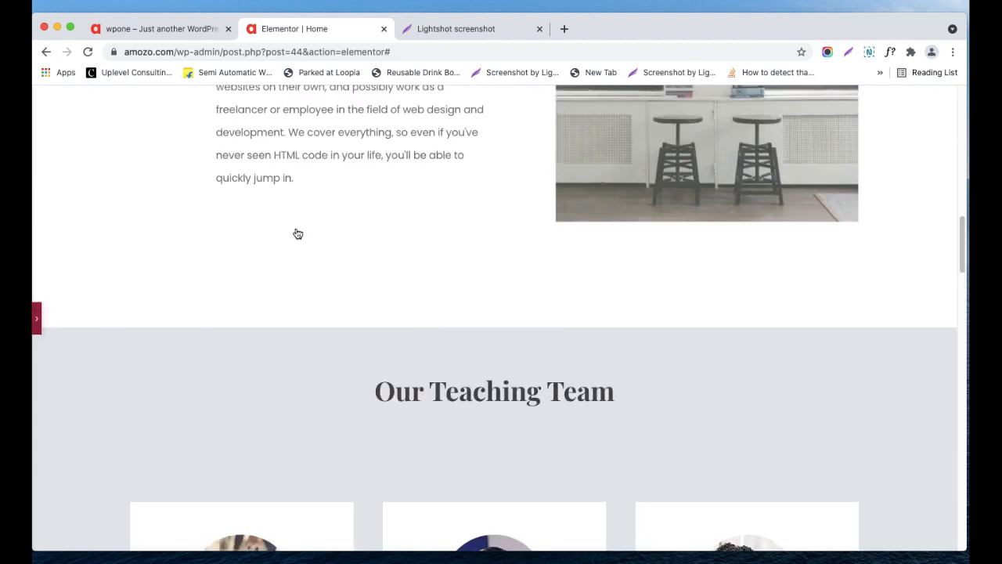
click(444, 215)
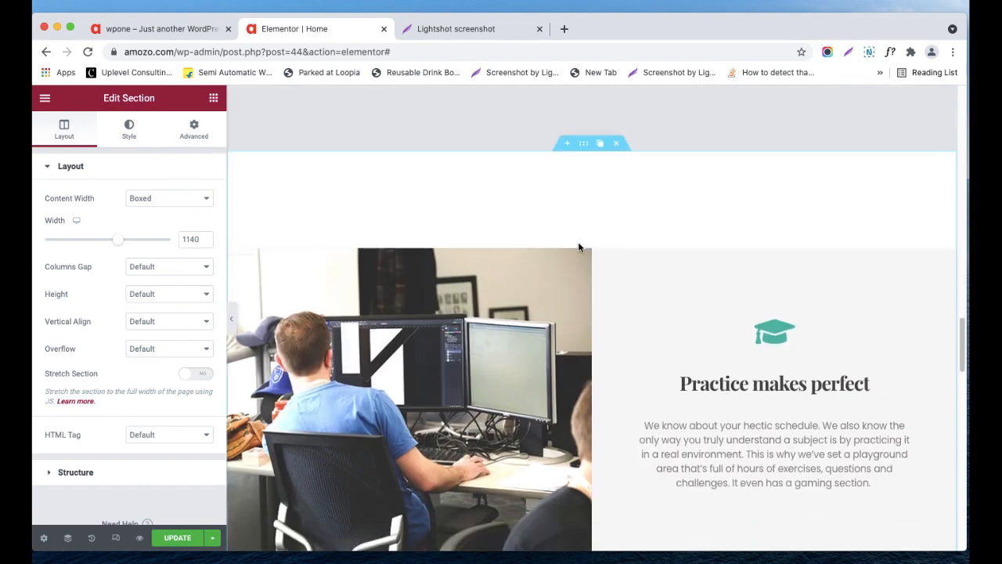
Step: Open the template library from the empty area at the page's end and examine the free and Pro block templates
scroll(578, 247, down, 10)
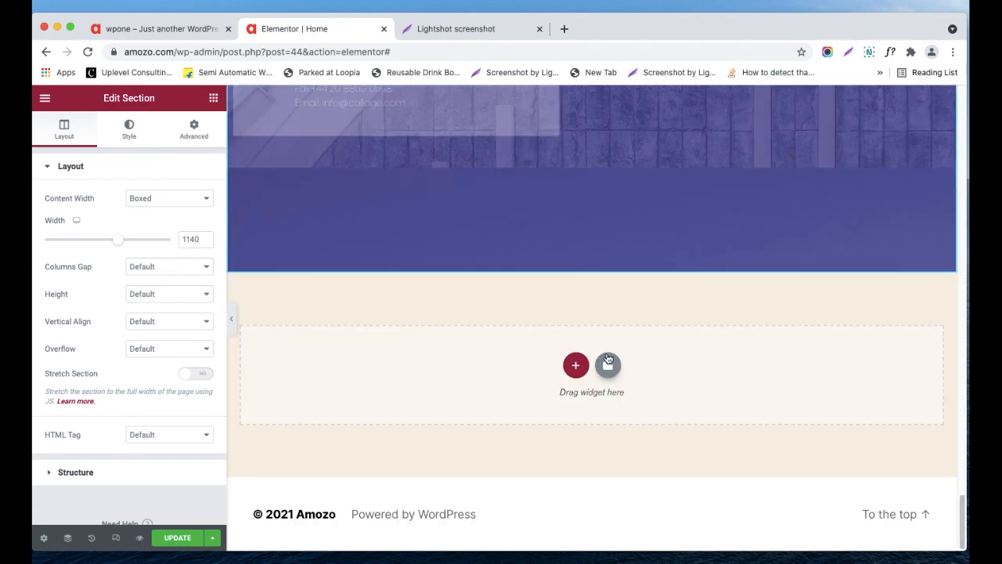
click(609, 363)
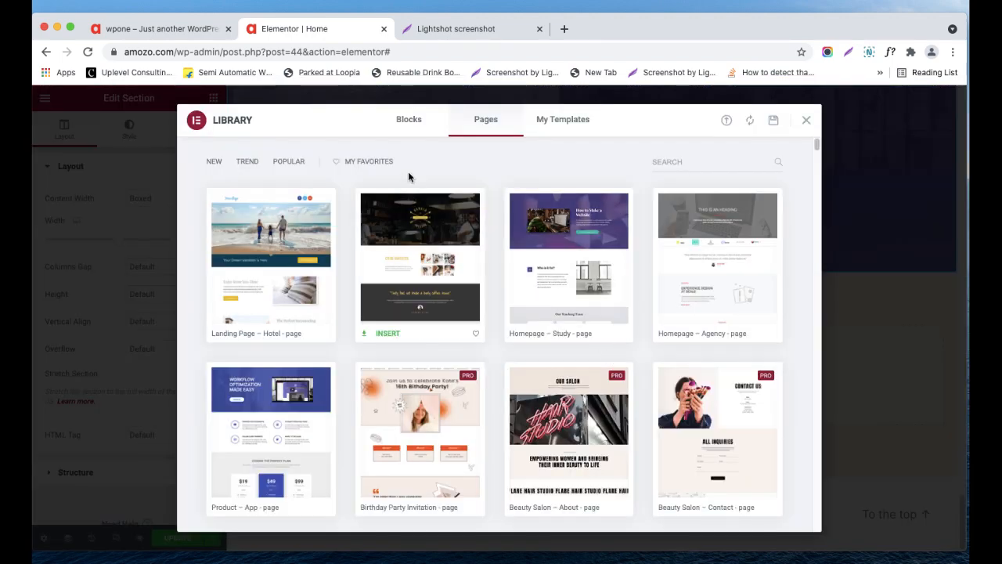
click(403, 125)
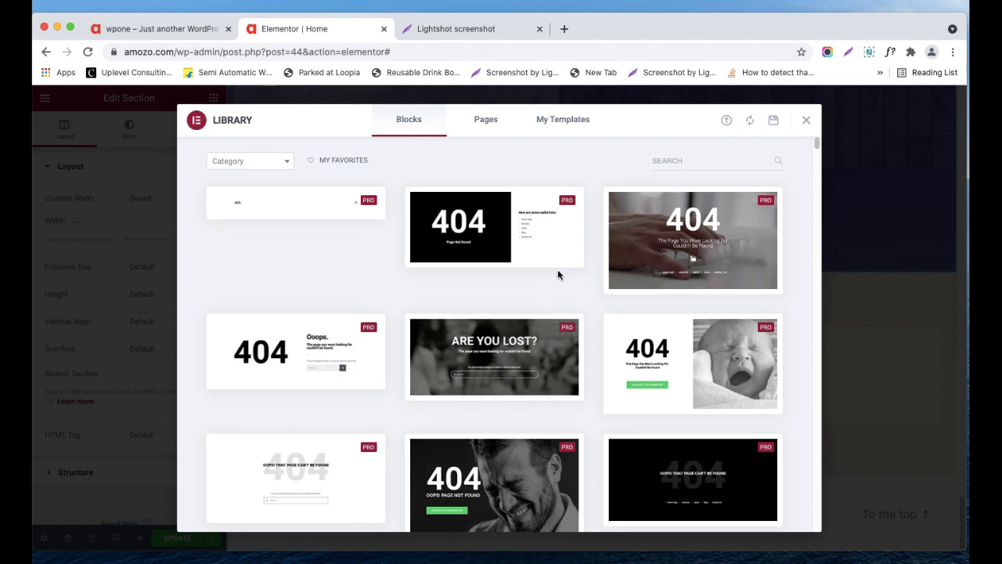
scroll(554, 274, down, 4)
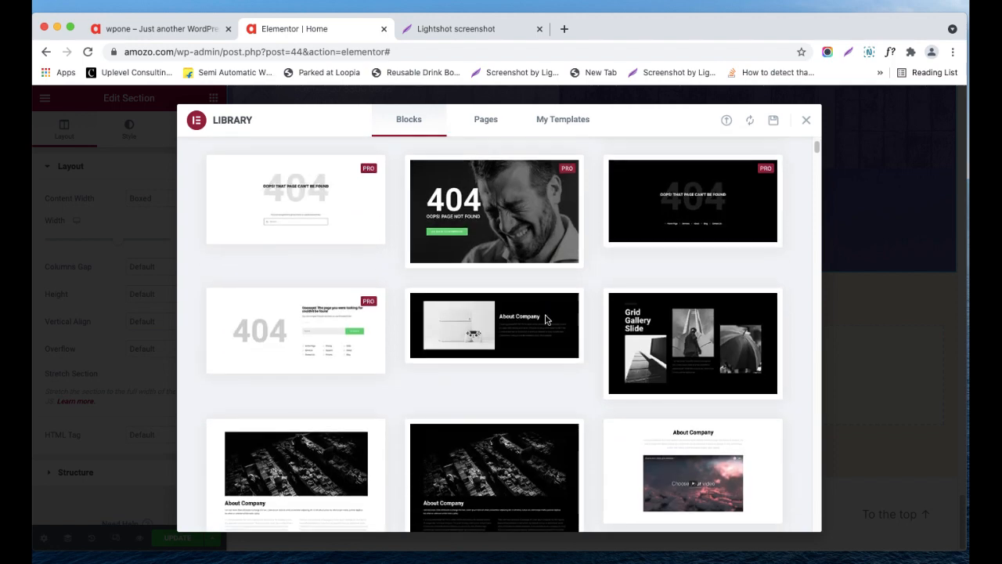
scroll(543, 318, down, 4)
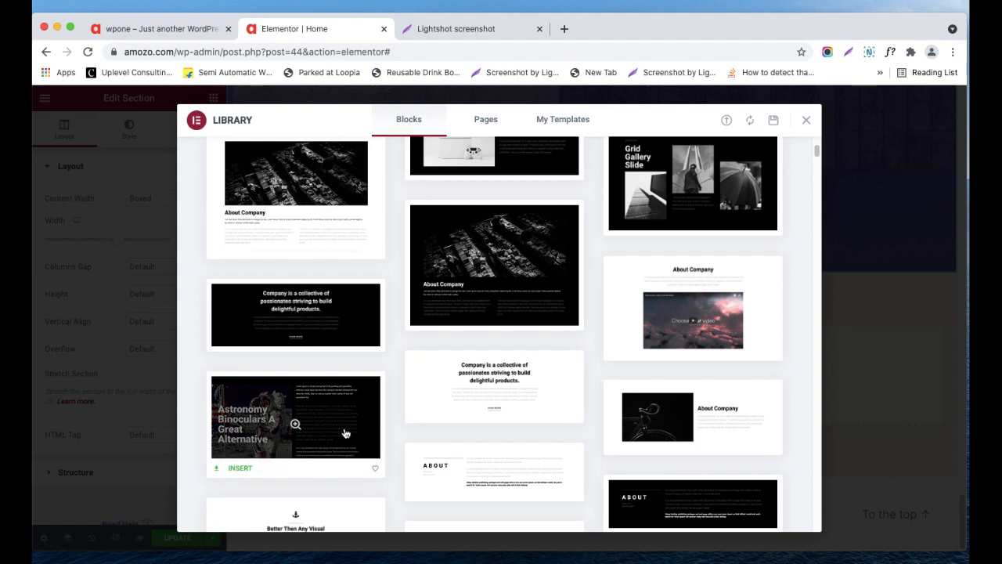
scroll(462, 360, down, 1)
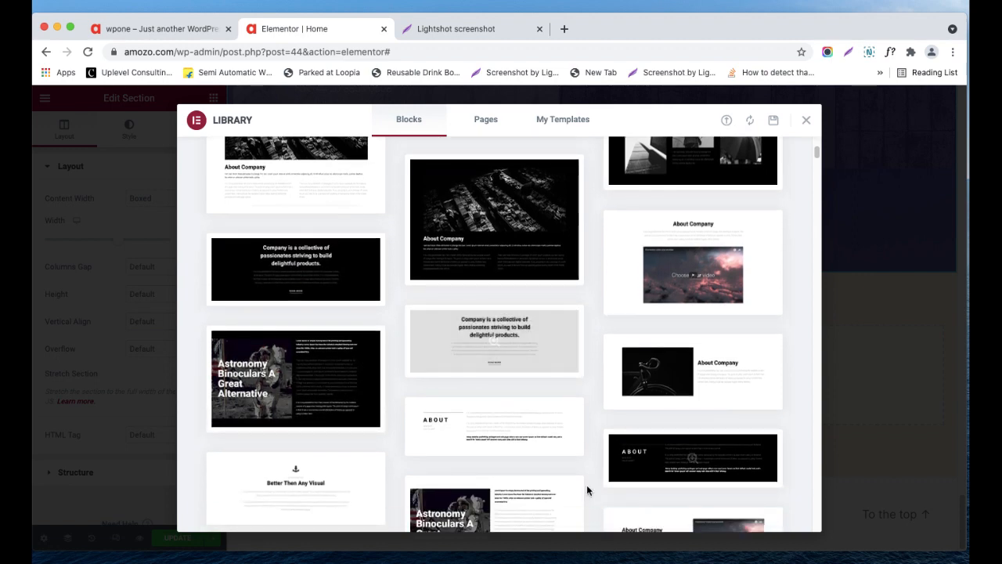
scroll(517, 362, down, 1)
scroll(494, 369, down, 2)
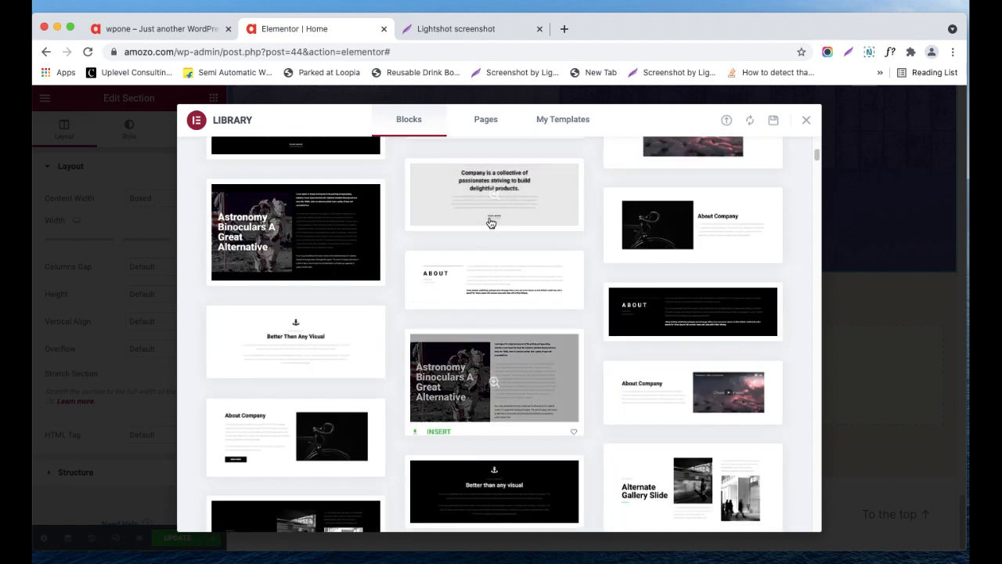
scroll(415, 289, down, 1)
scroll(413, 309, down, 1)
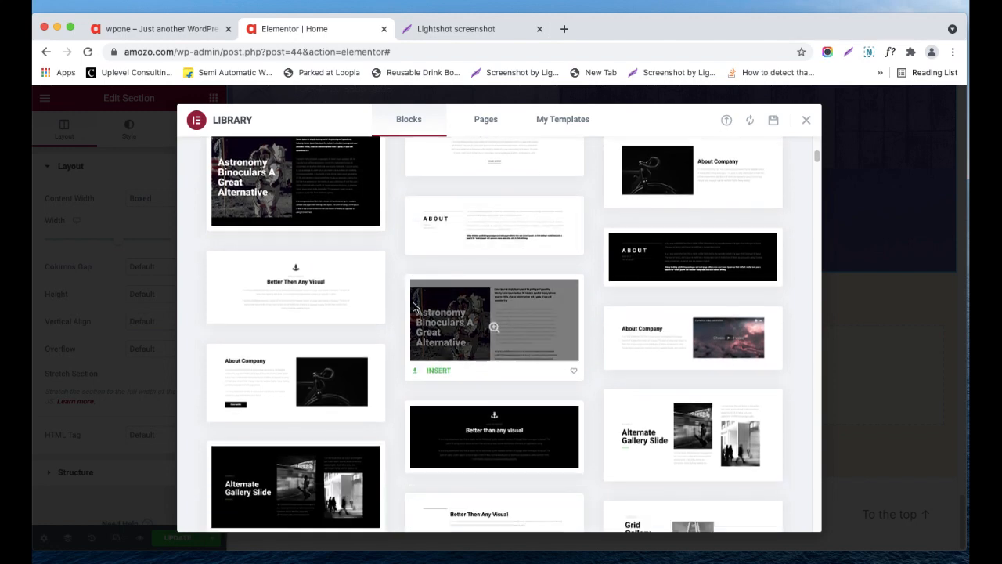
scroll(325, 368, down, 1)
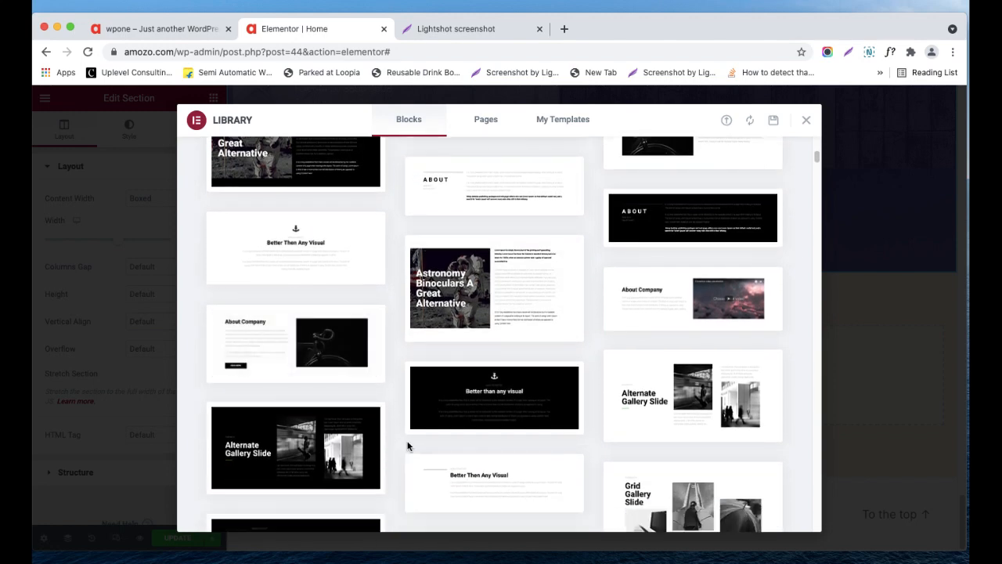
scroll(408, 447, down, 4)
scroll(298, 380, down, 1)
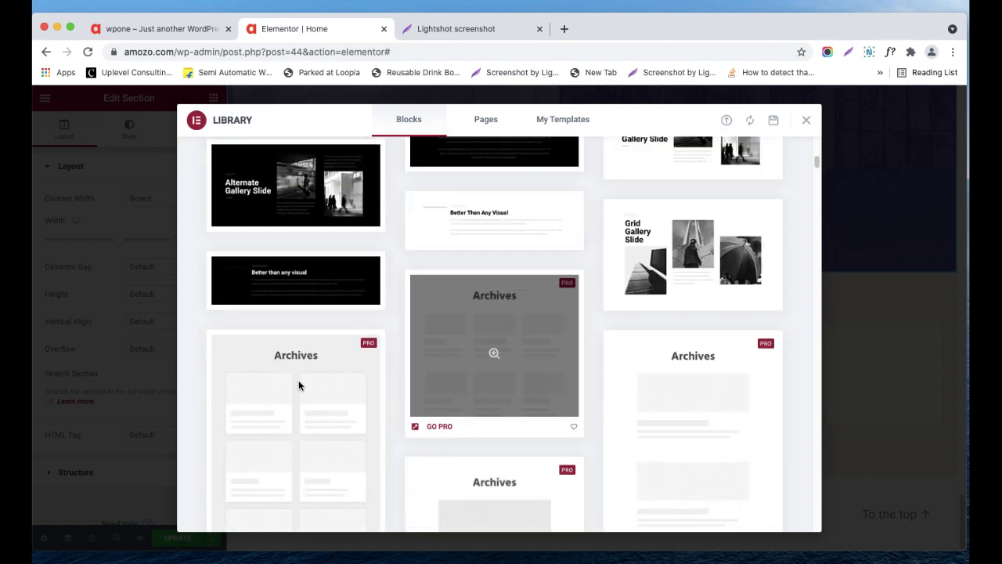
scroll(320, 368, up, 5)
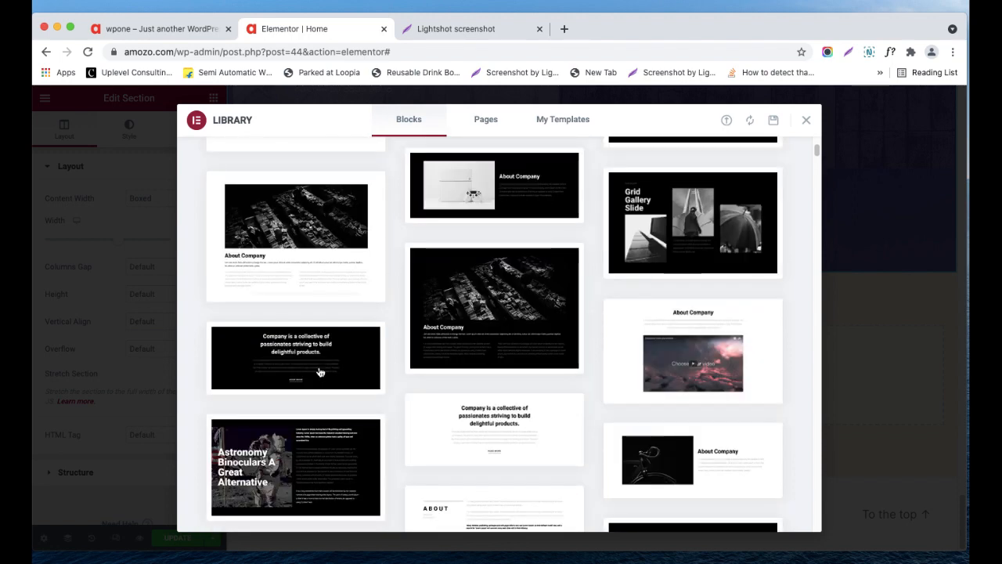
Step: View the saved templates in the library, and return to browsing the block templates
click(557, 123)
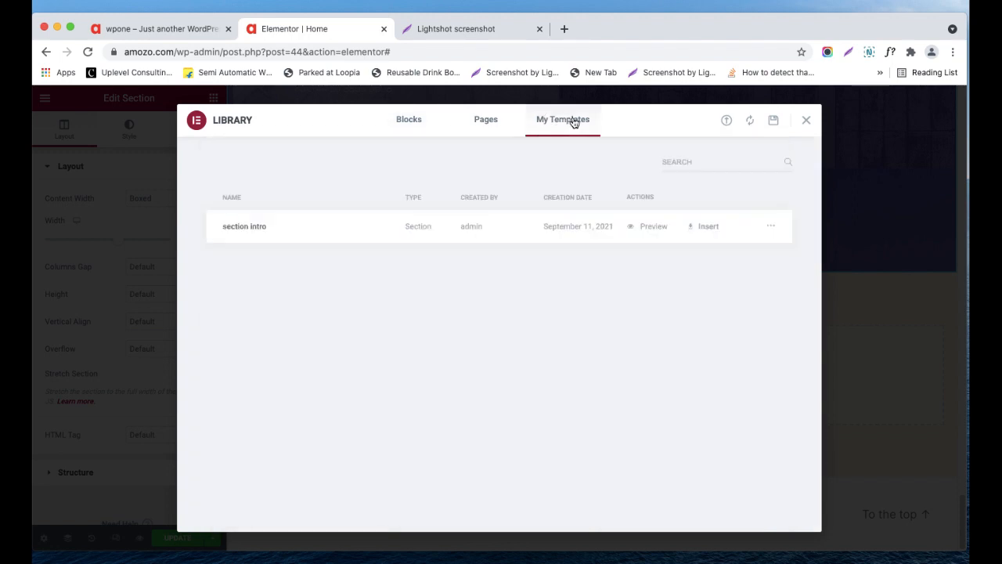
click(401, 125)
scroll(592, 287, down, 15)
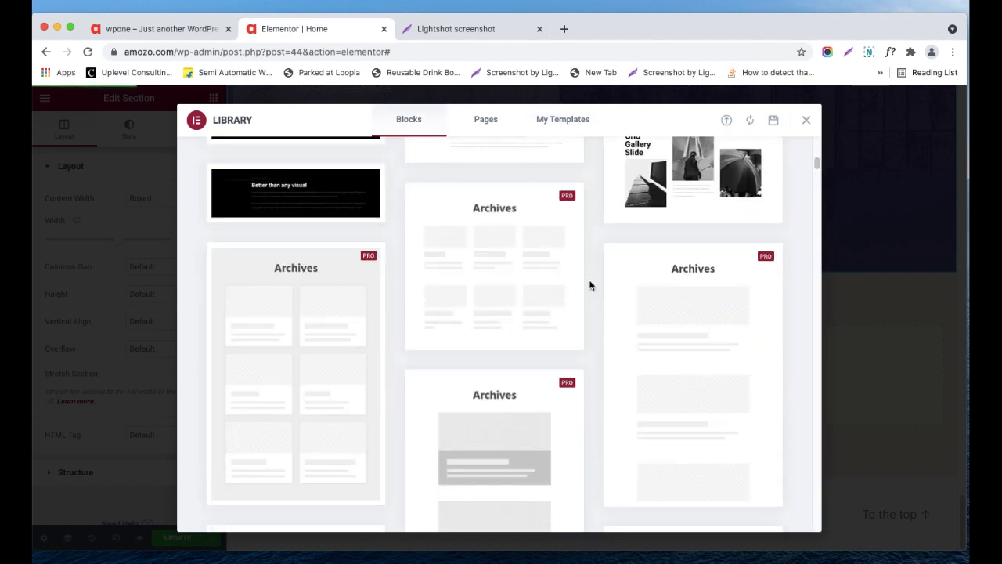
scroll(590, 285, up, 5)
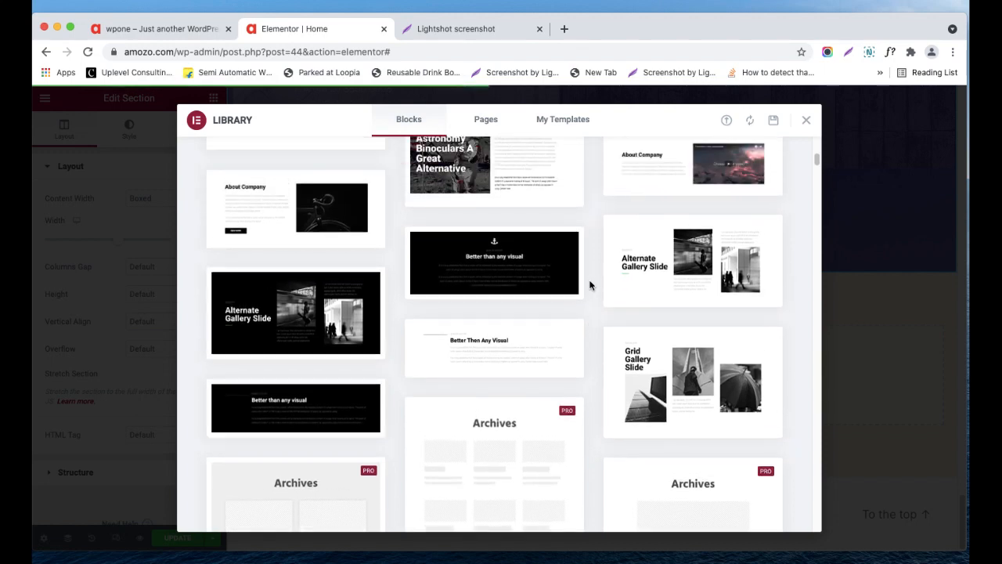
Step: Insert the free About Company block with the bicycle photo from the block templates at the end of the page
scroll(590, 285, up, 3)
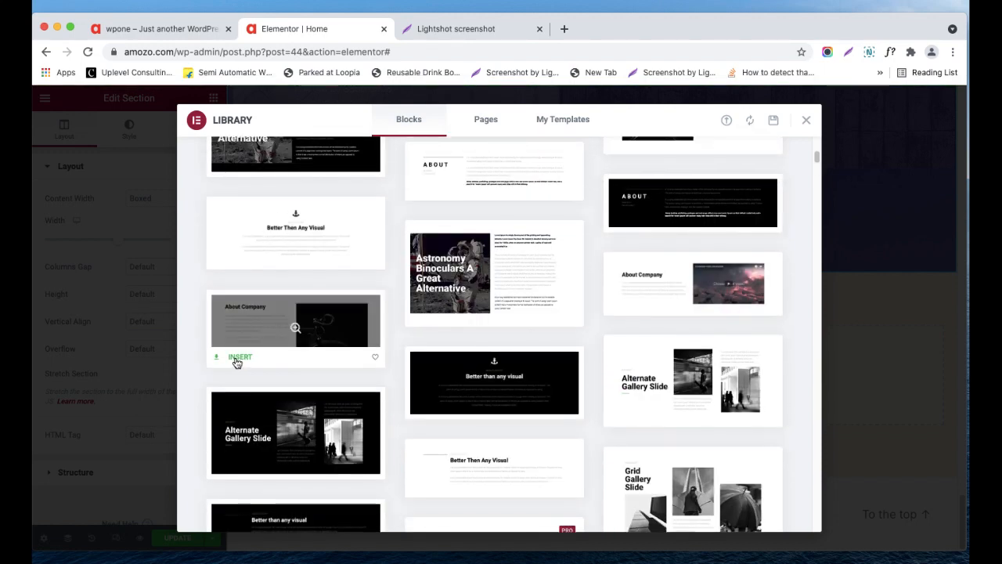
click(237, 360)
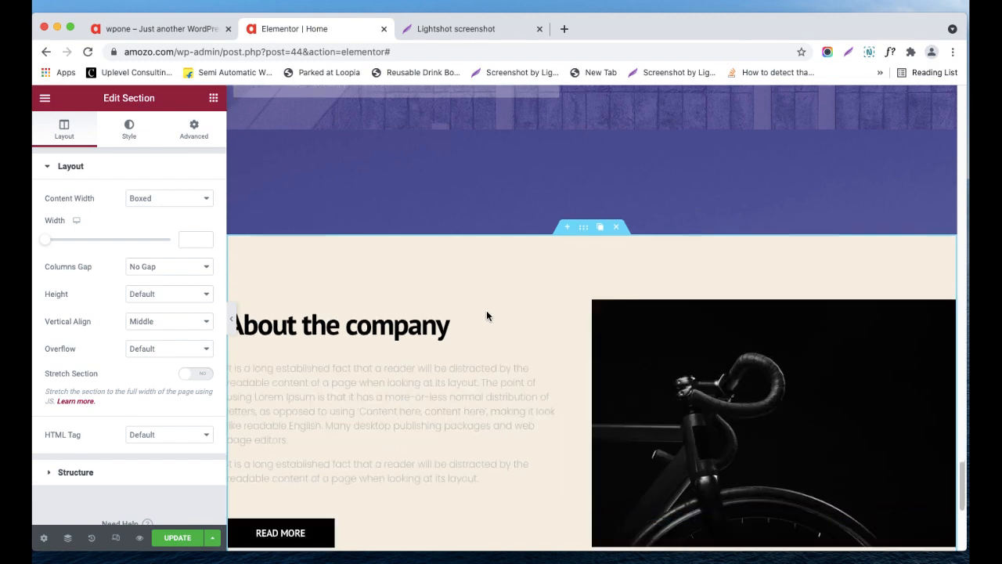
scroll(486, 312, up, 3)
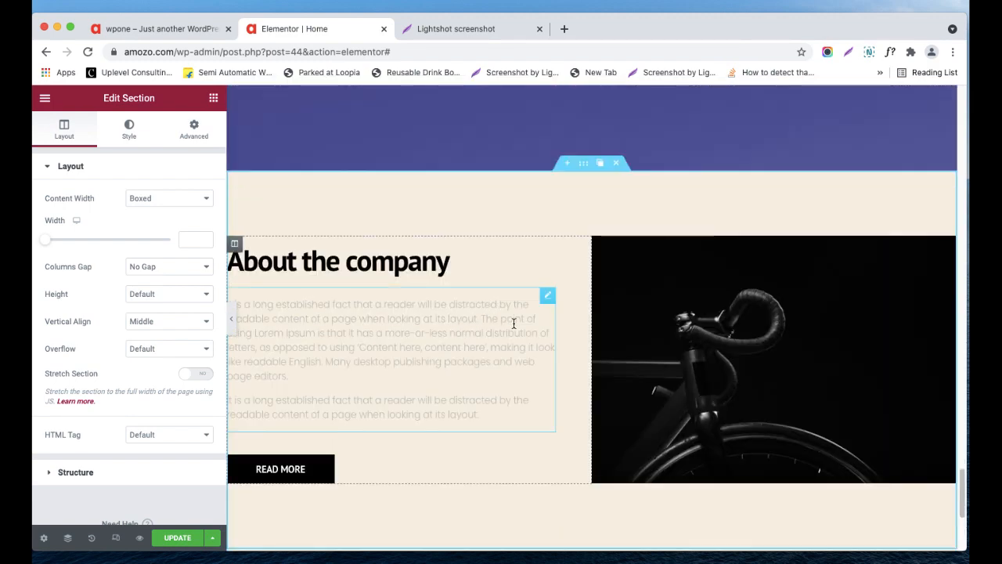
Step: View the editing options of the inserted block's "About the company" heading and the paragraph below it
click(386, 268)
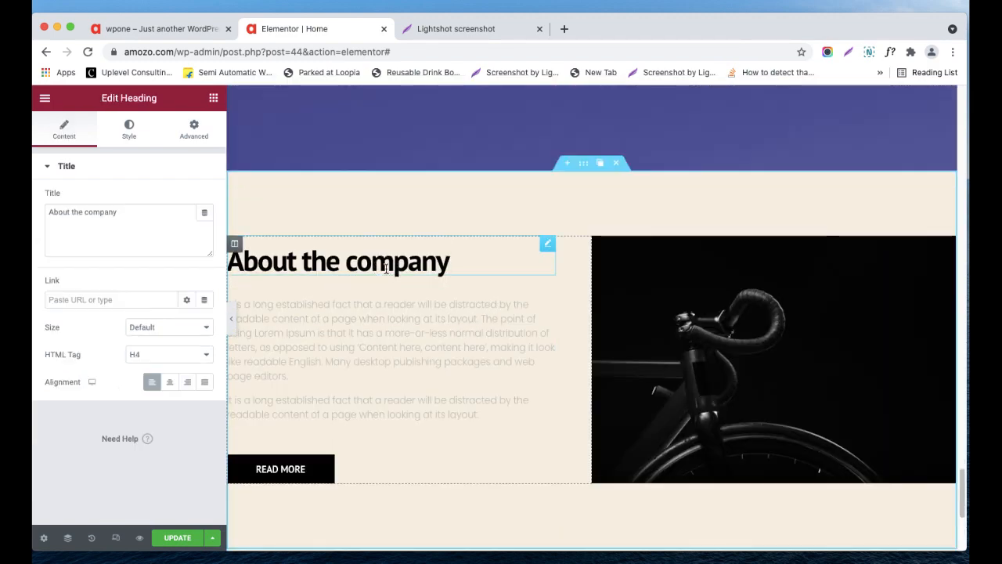
click(410, 306)
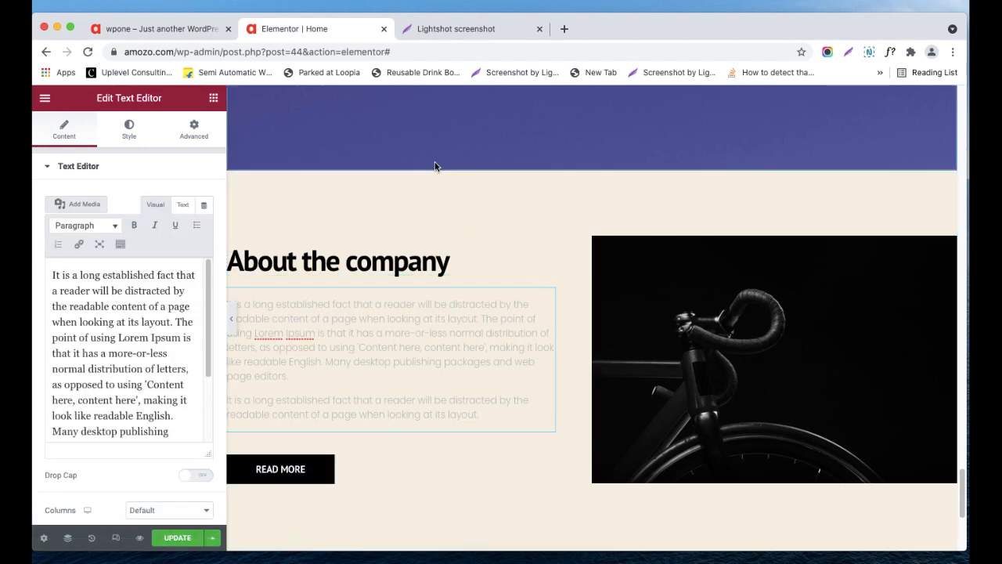
click(472, 185)
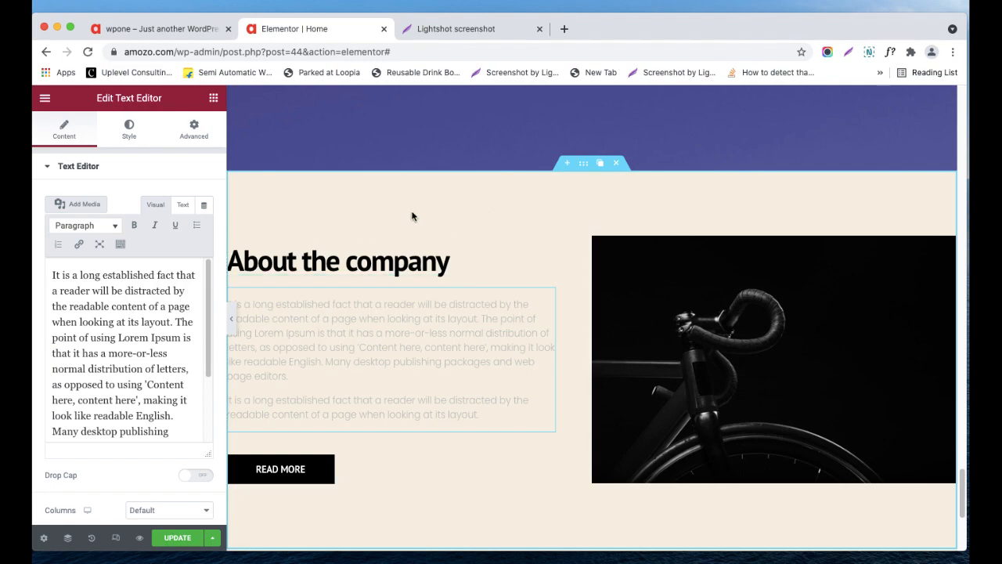
Step: Switch to the finished wpone website, look through its home page for comparison, and return to the Elementor editor
scroll(422, 210, up, 15)
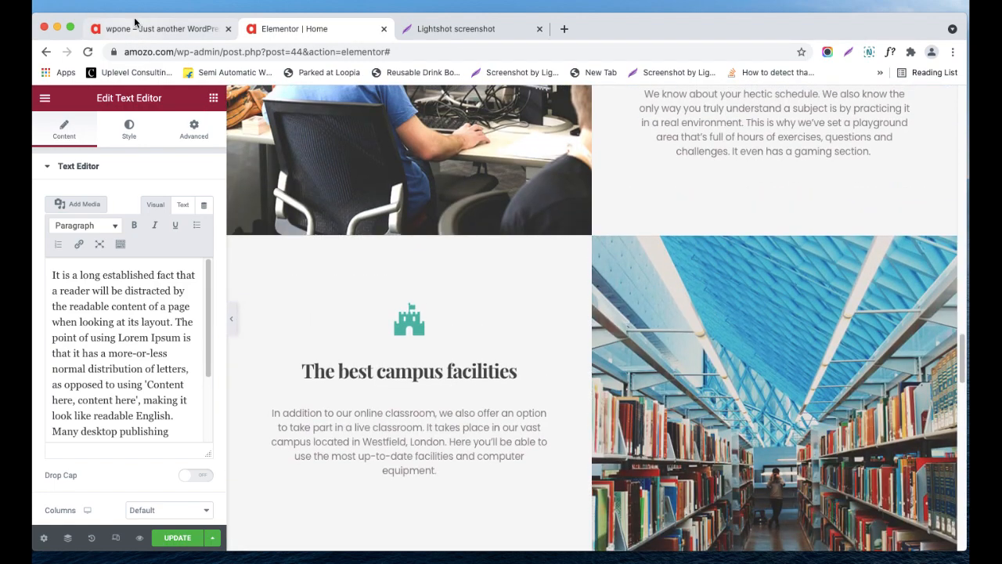
click(135, 22)
scroll(317, 285, up, 20)
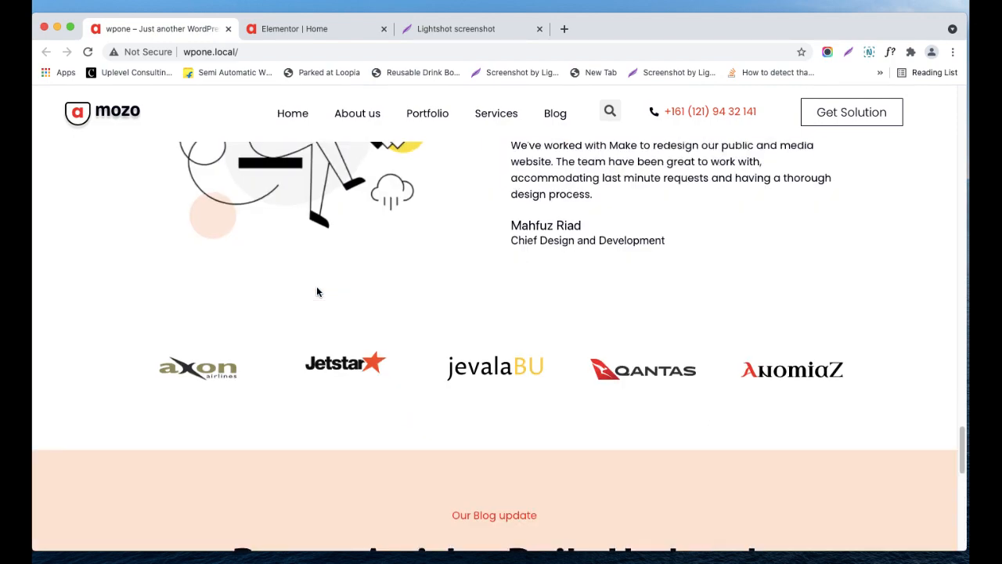
scroll(366, 293, up, 10)
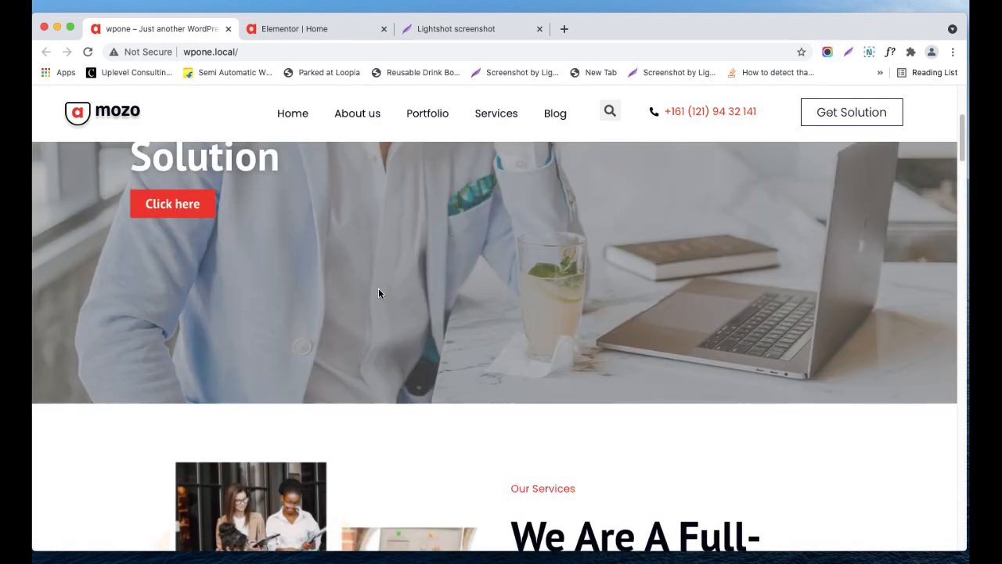
click(316, 32)
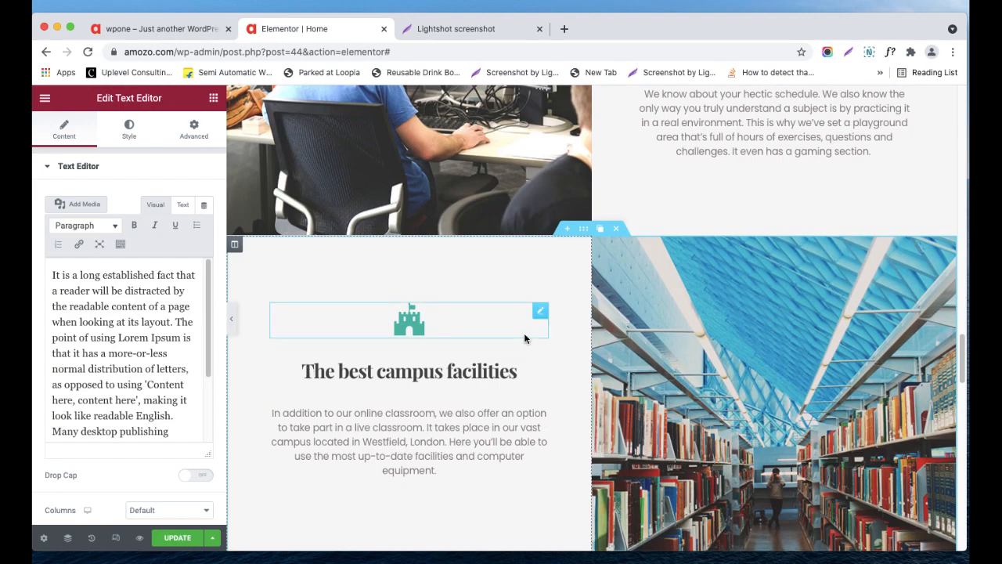
Step: Look through the page's inserted sections, and examine the paragraph widget's style, advanced and content settings
scroll(525, 338, down, 5)
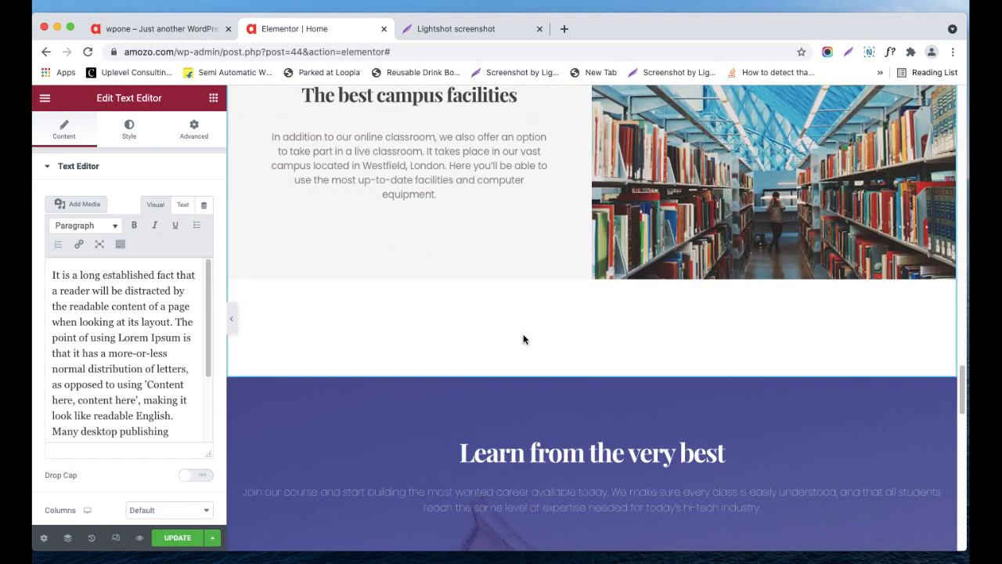
scroll(524, 334, down, 10)
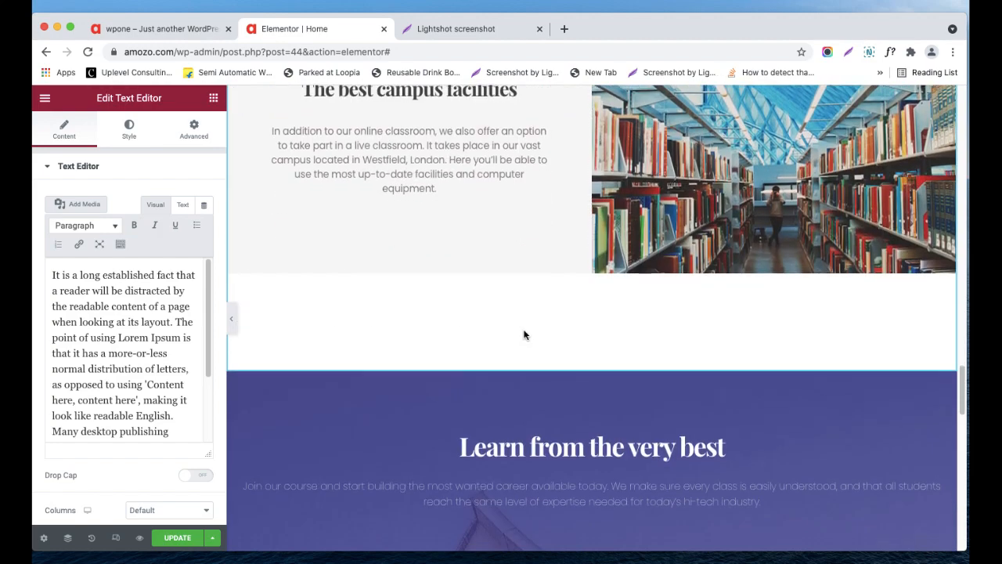
scroll(525, 335, down, 10)
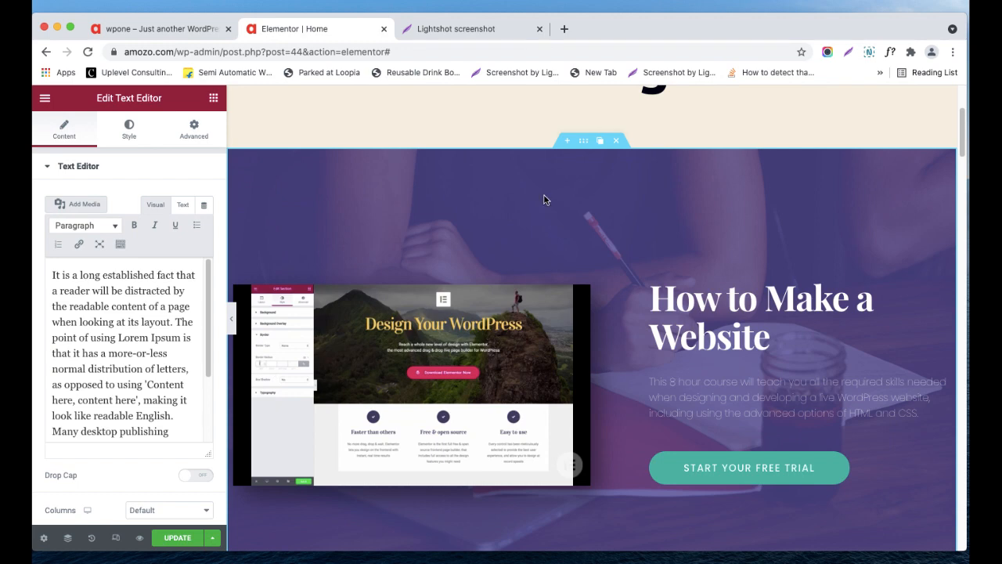
scroll(732, 362, down, 2)
scroll(712, 347, down, 2)
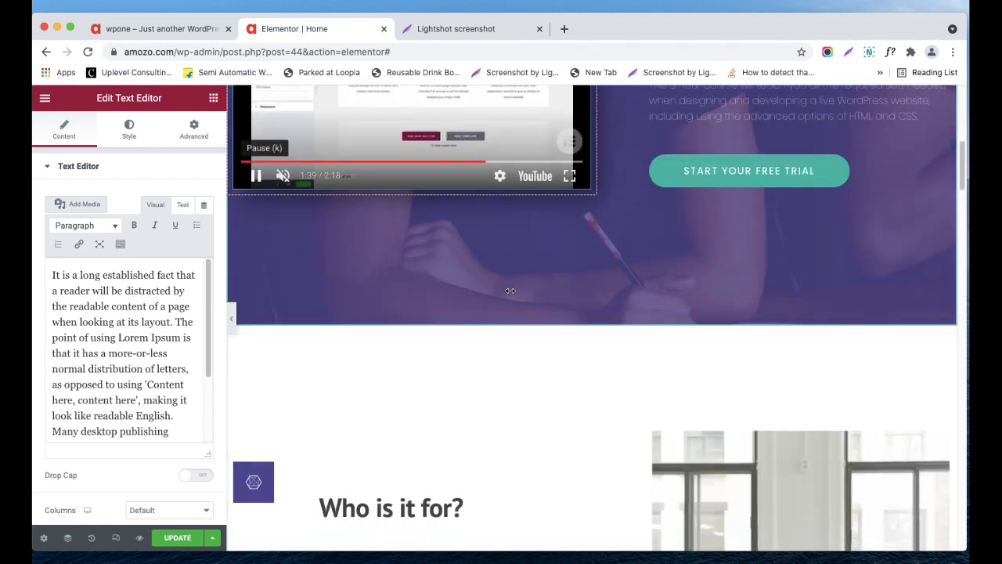
scroll(264, 182, up, 6)
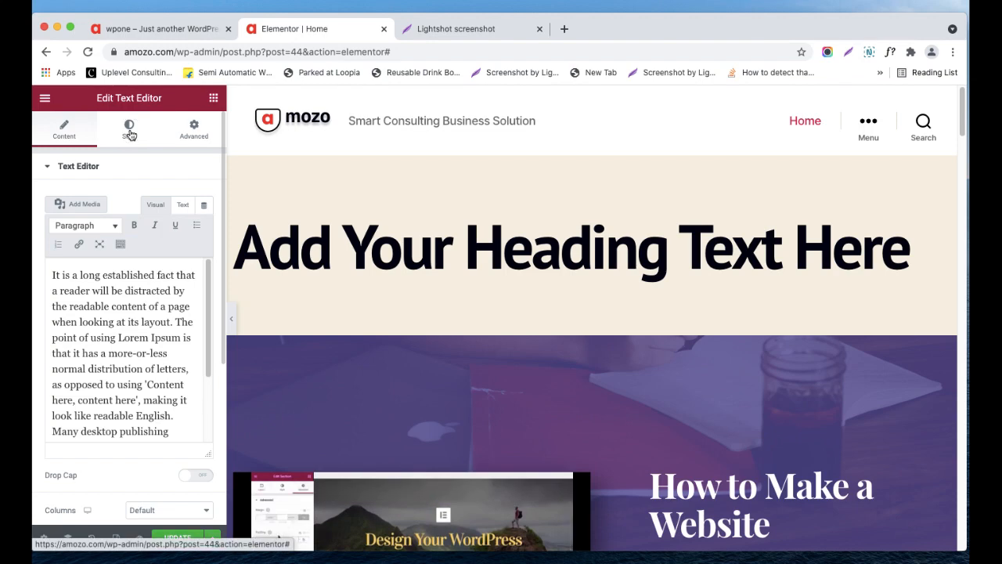
click(130, 134)
click(193, 129)
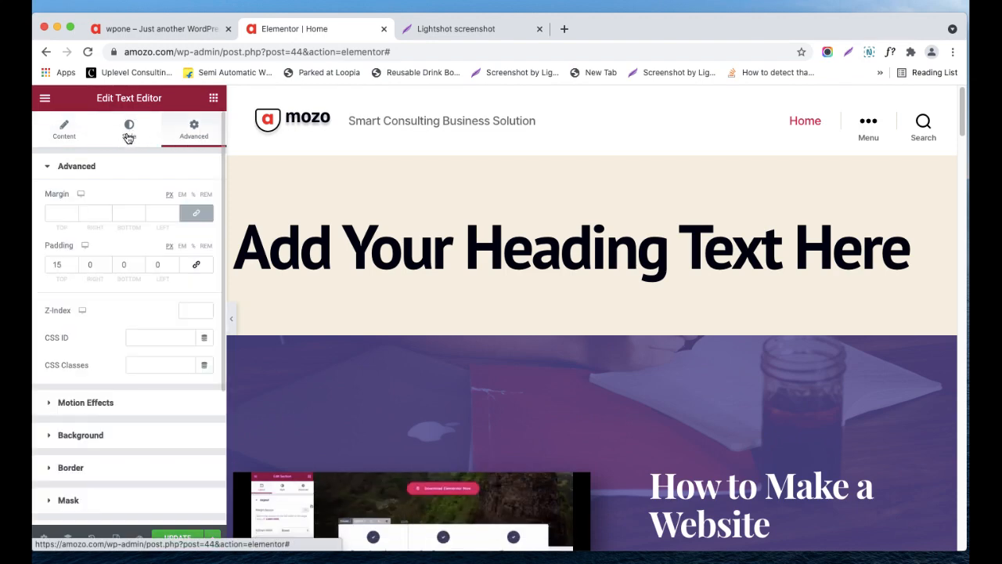
click(67, 132)
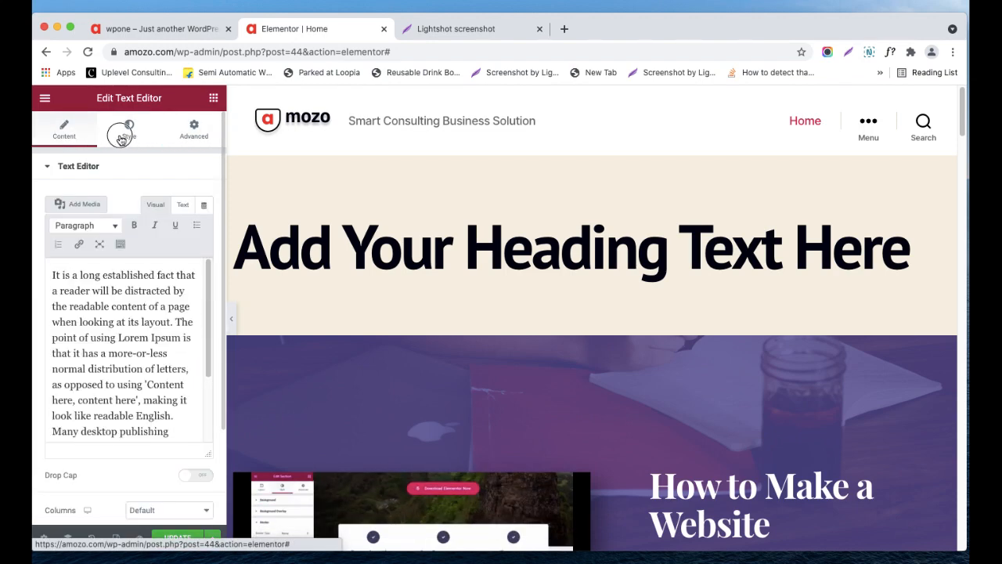
click(123, 133)
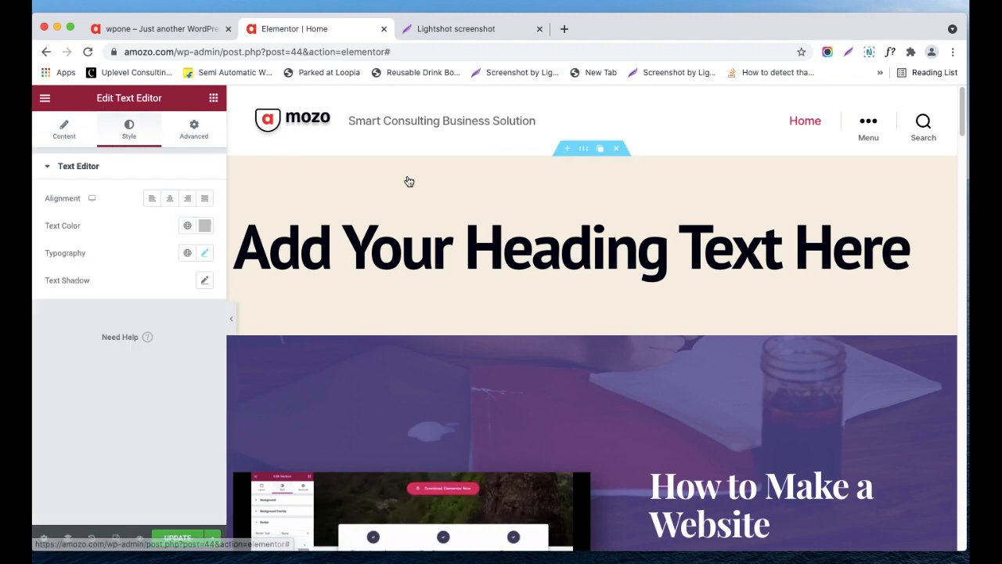
Step: Open the editing history and delete all the template sections below the beige heading section
scroll(604, 215, down, 5)
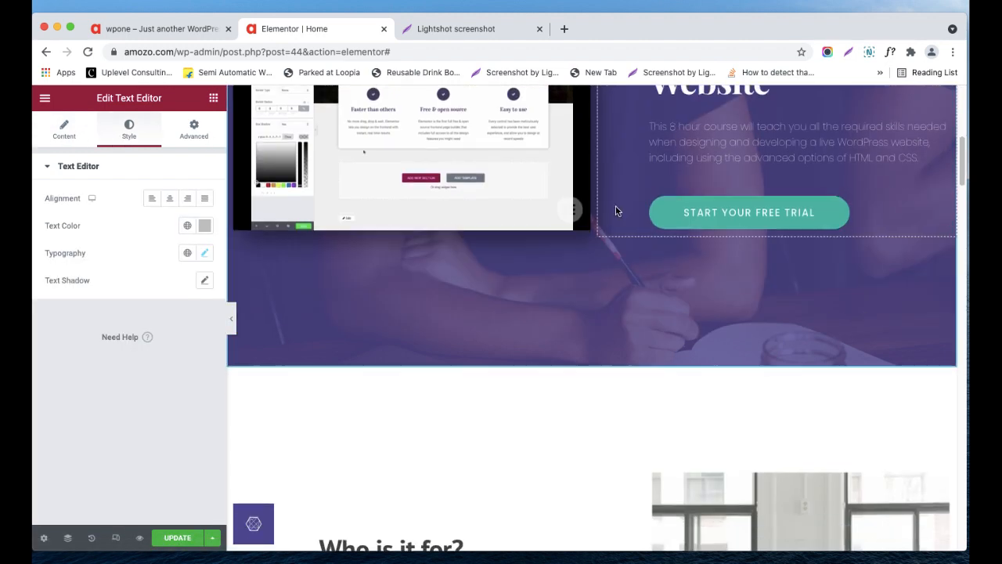
scroll(616, 212, up, 4)
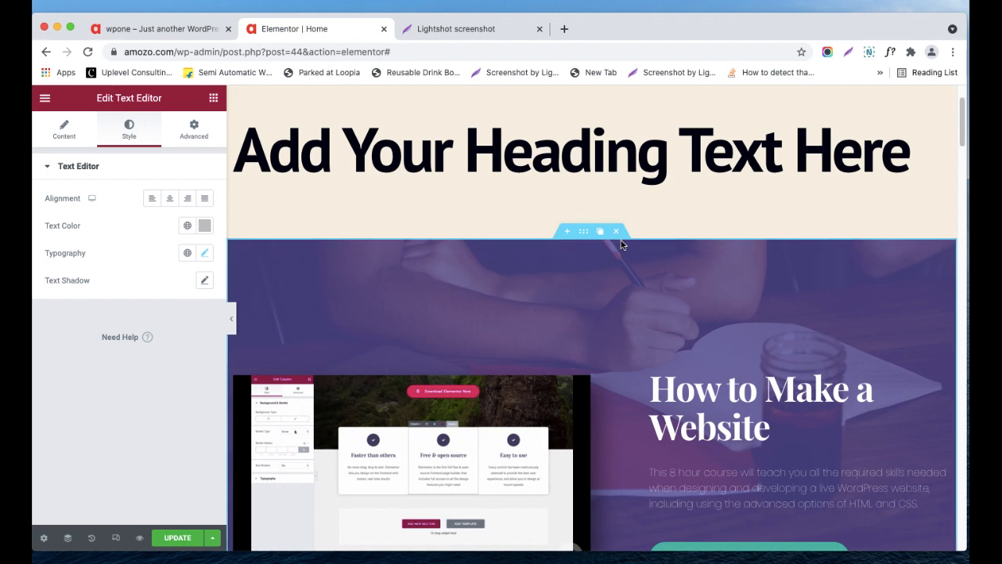
click(90, 539)
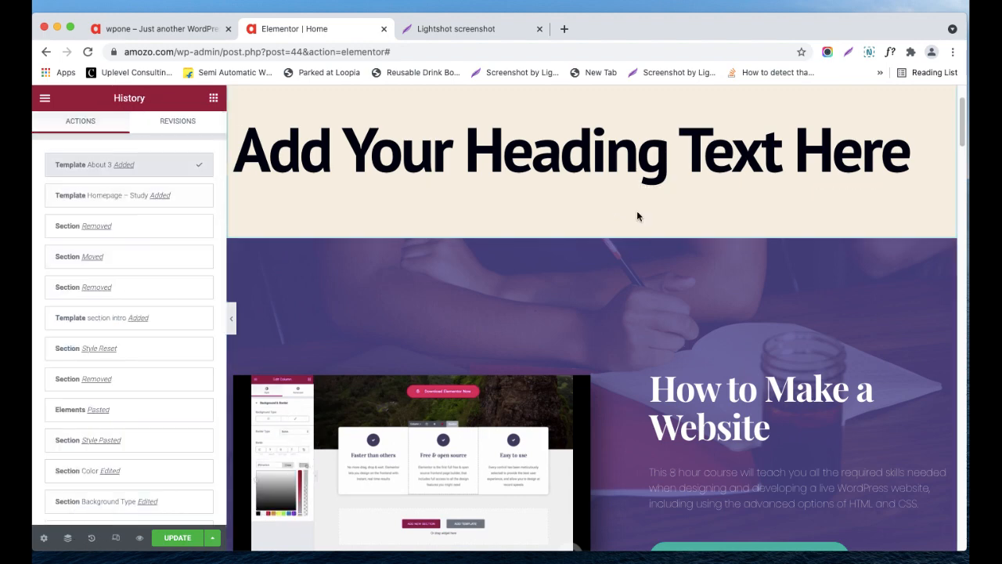
click(616, 233)
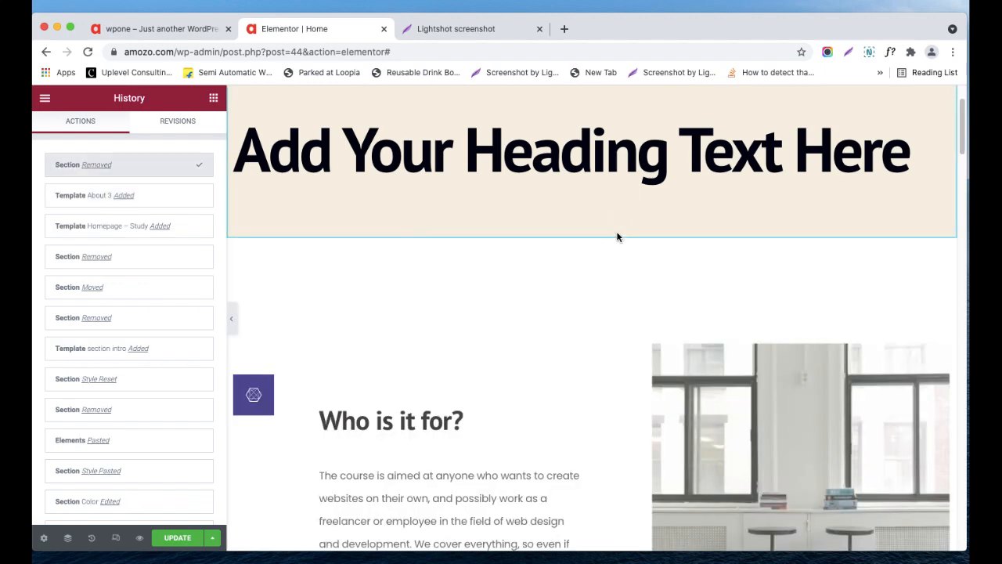
click(616, 233)
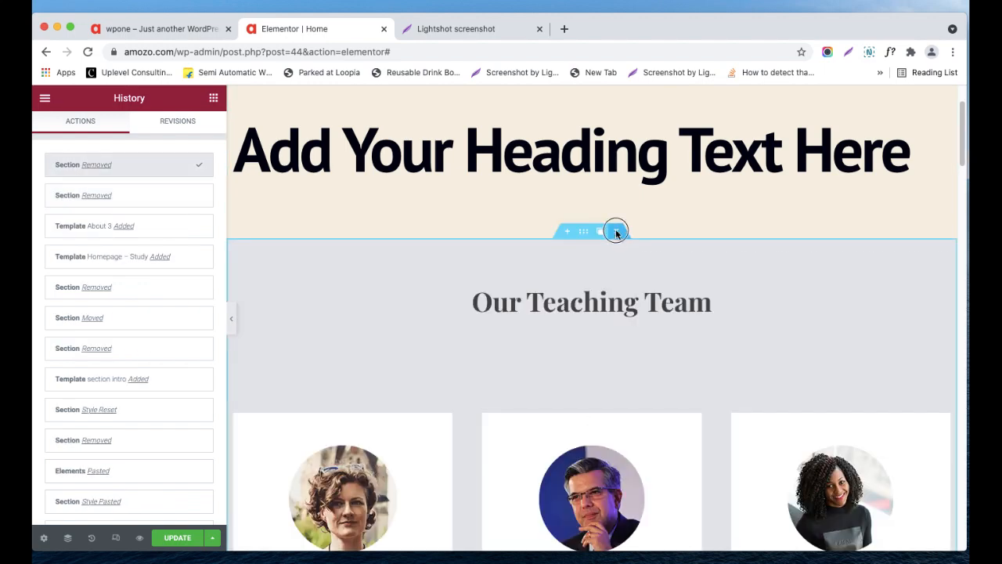
click(616, 232)
click(617, 233)
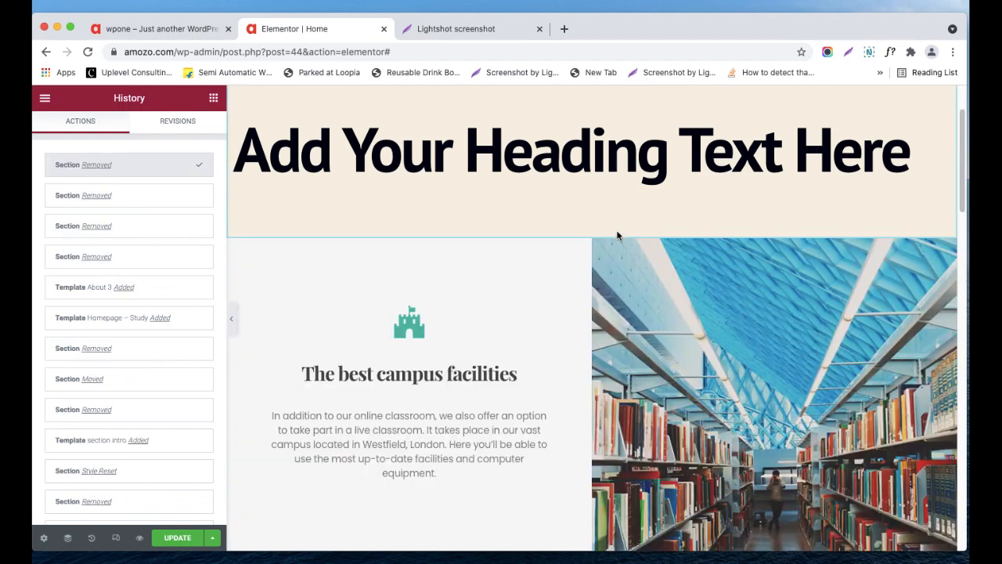
click(616, 232)
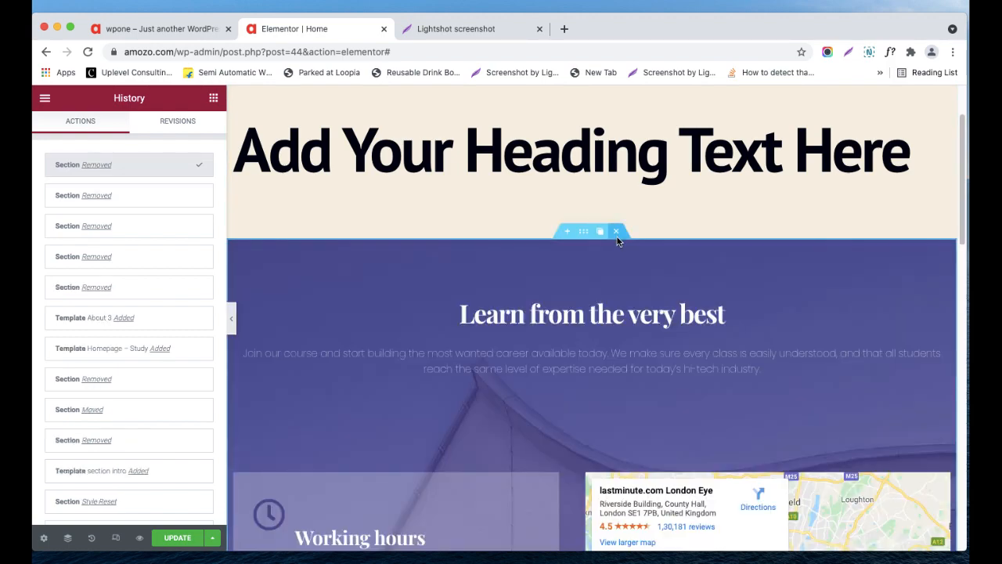
click(615, 232)
click(615, 233)
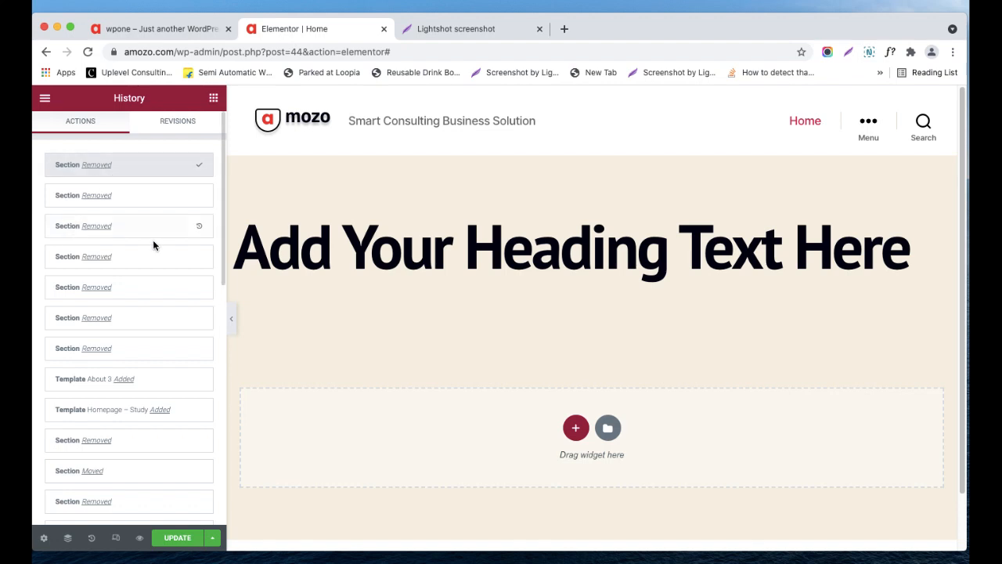
Step: Examine the widget list and its categories, revisit the history of actions, and return to the widget list
click(214, 101)
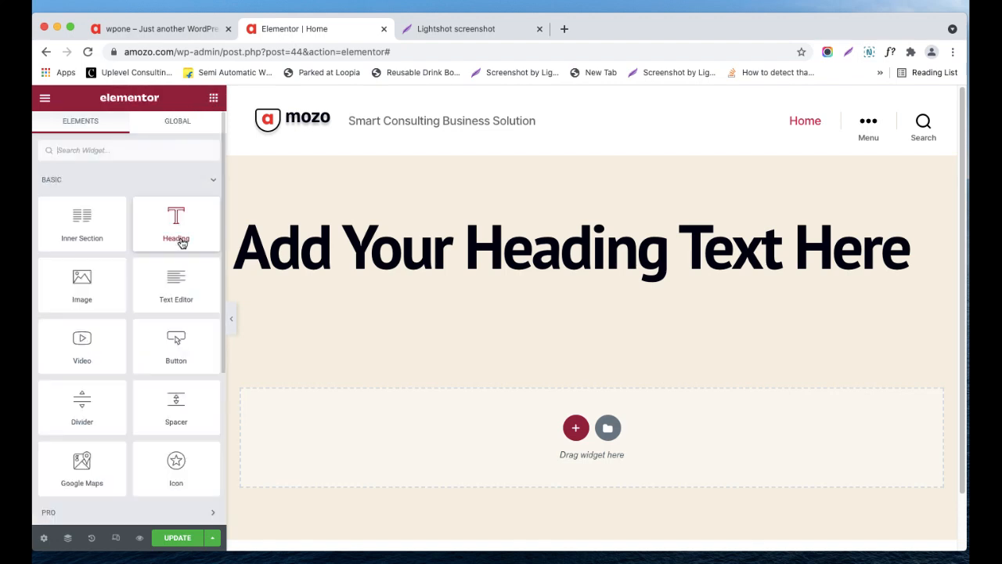
scroll(94, 320, down, 5)
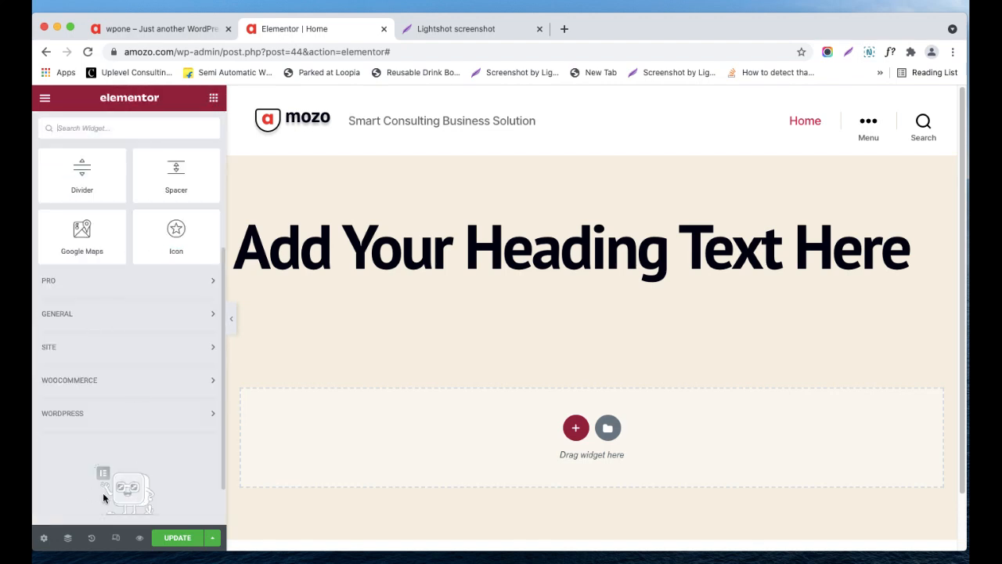
click(93, 536)
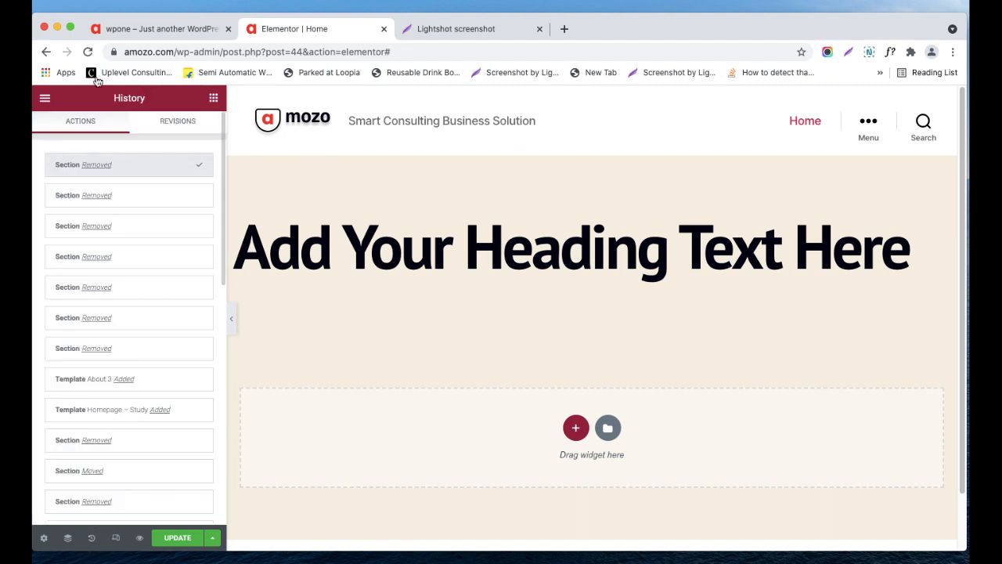
click(213, 99)
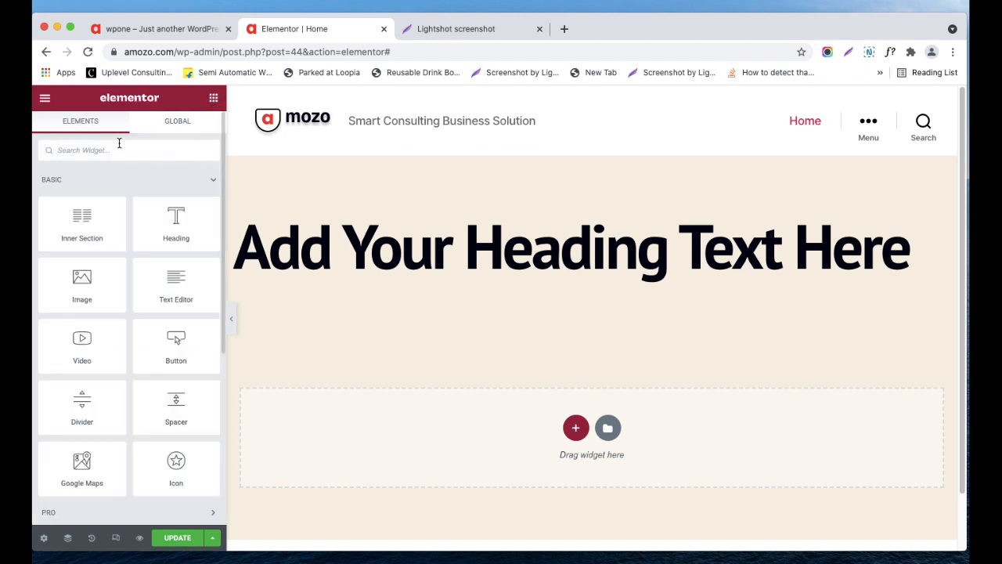
Step: Look at the global widgets feature and return to the list of elements
click(149, 126)
click(91, 124)
click(149, 127)
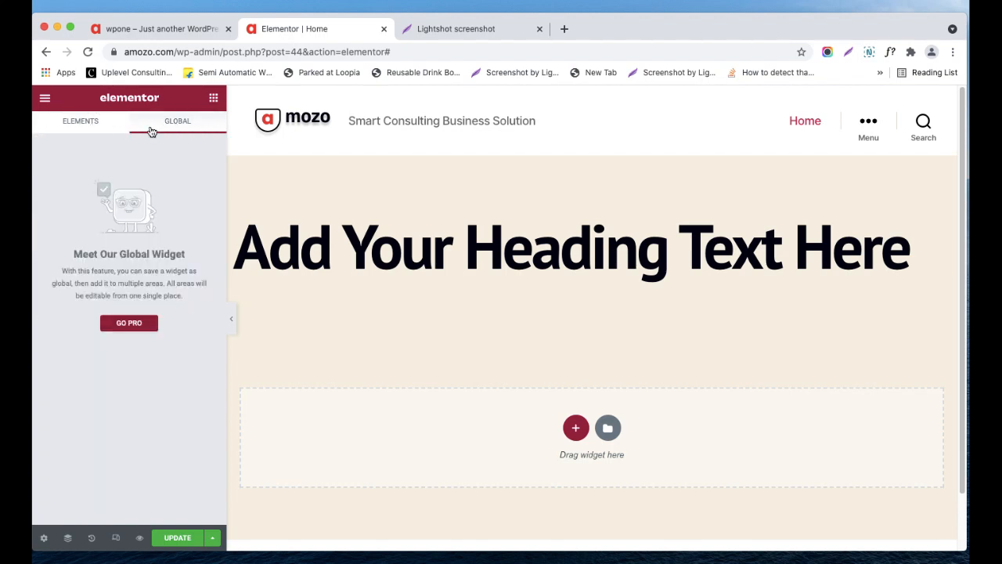
click(81, 121)
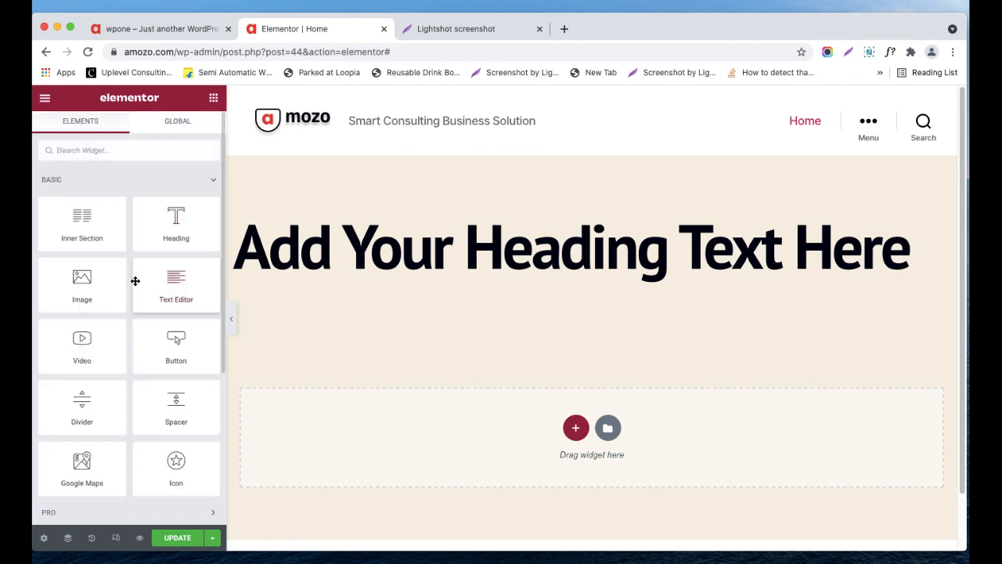
Step: Look over the remaining widget categories, enlarge the browser view, and open the Home page's settings
scroll(117, 392, down, 5)
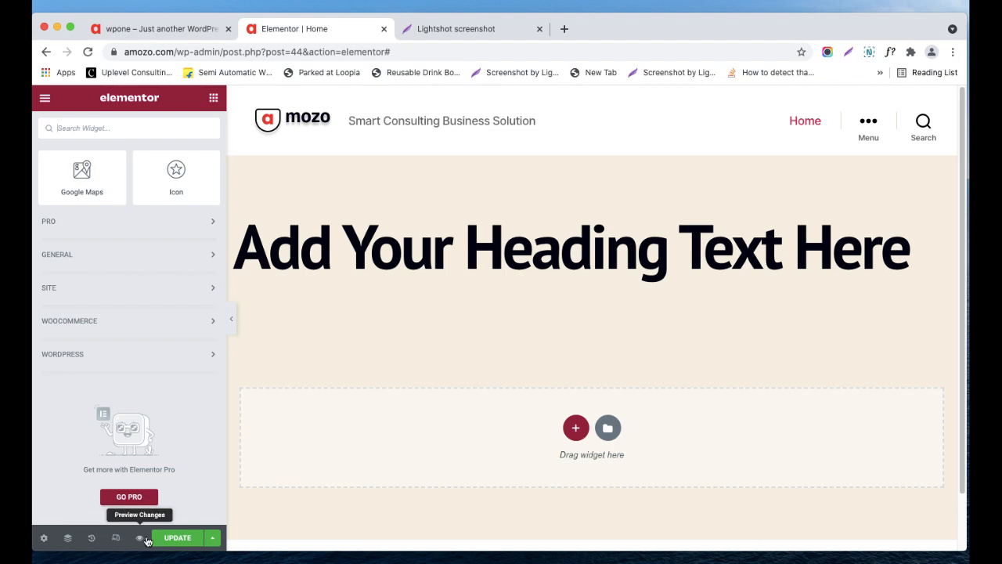
key(super+plus)
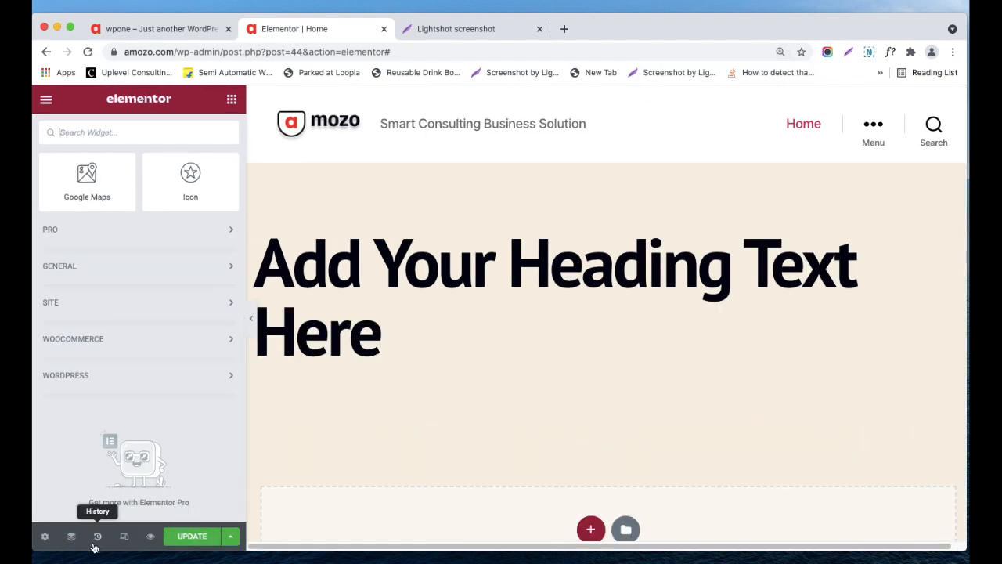
click(46, 538)
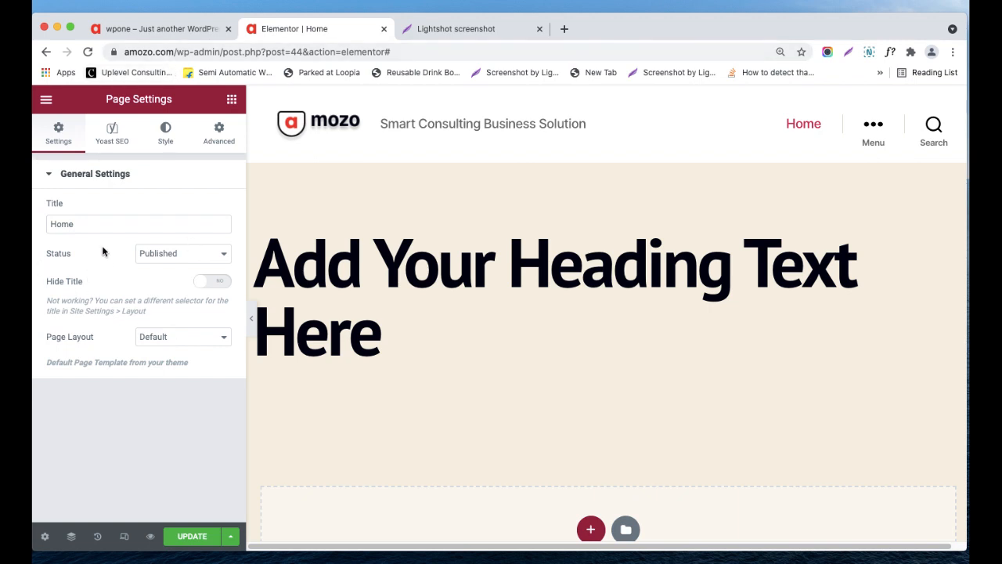
Step: Look over the Home page's title, layout options, Yoast SEO, Style and Advanced settings, ending back on the general settings
click(93, 224)
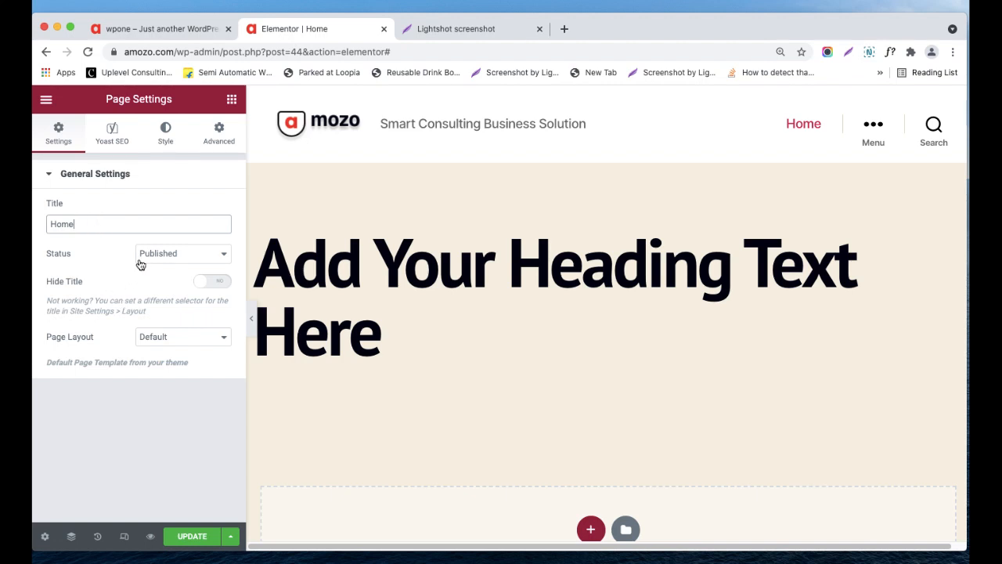
click(202, 343)
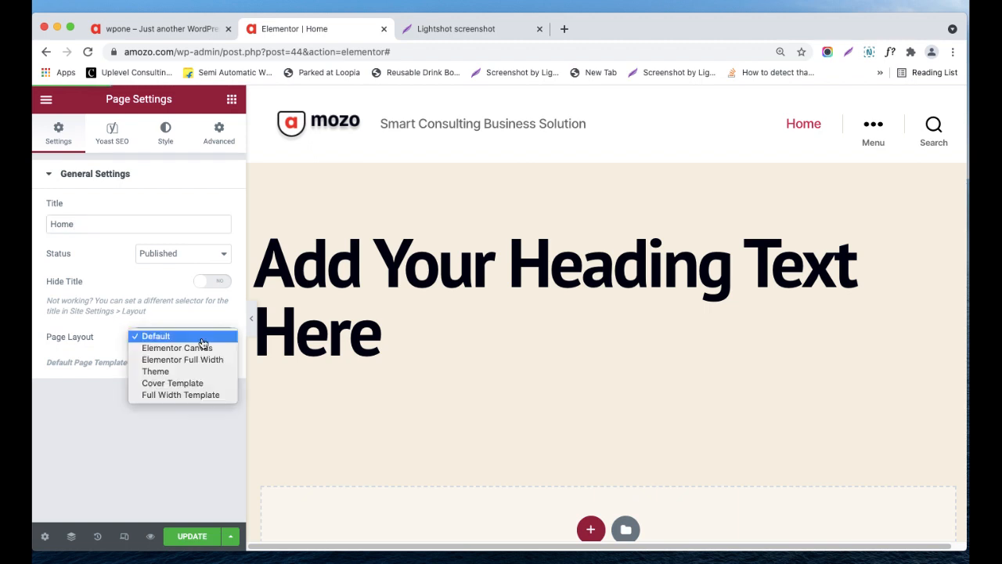
click(93, 320)
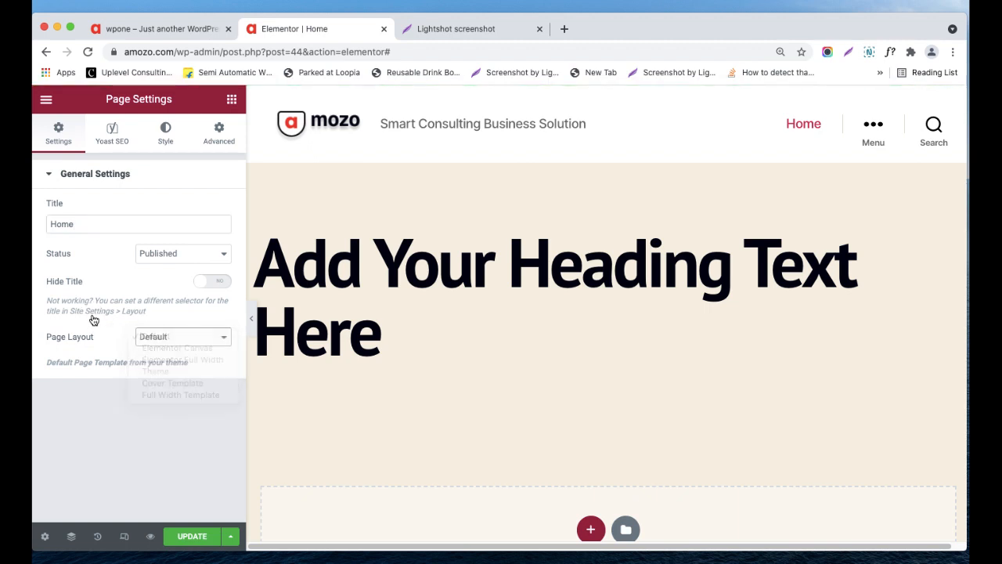
click(123, 142)
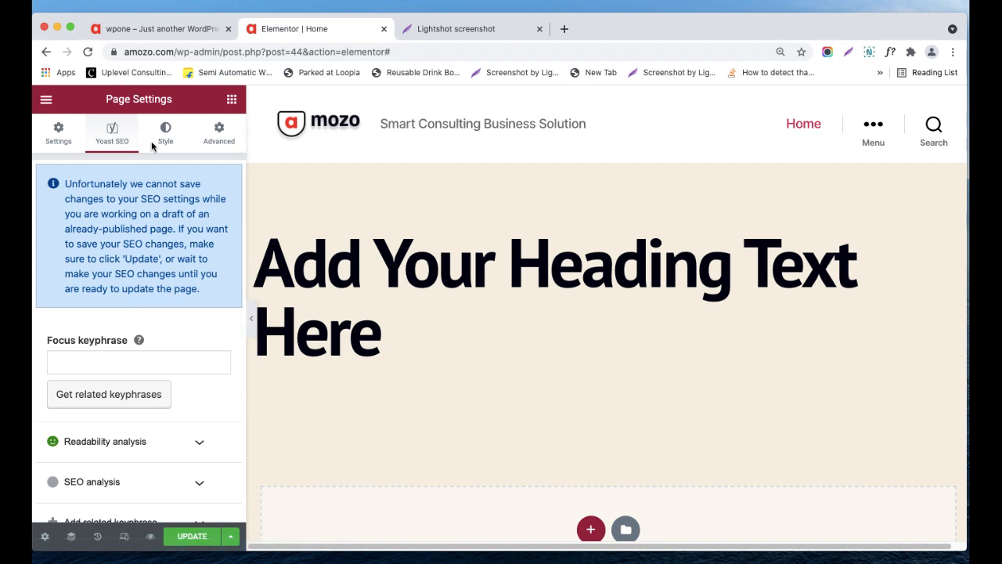
click(167, 144)
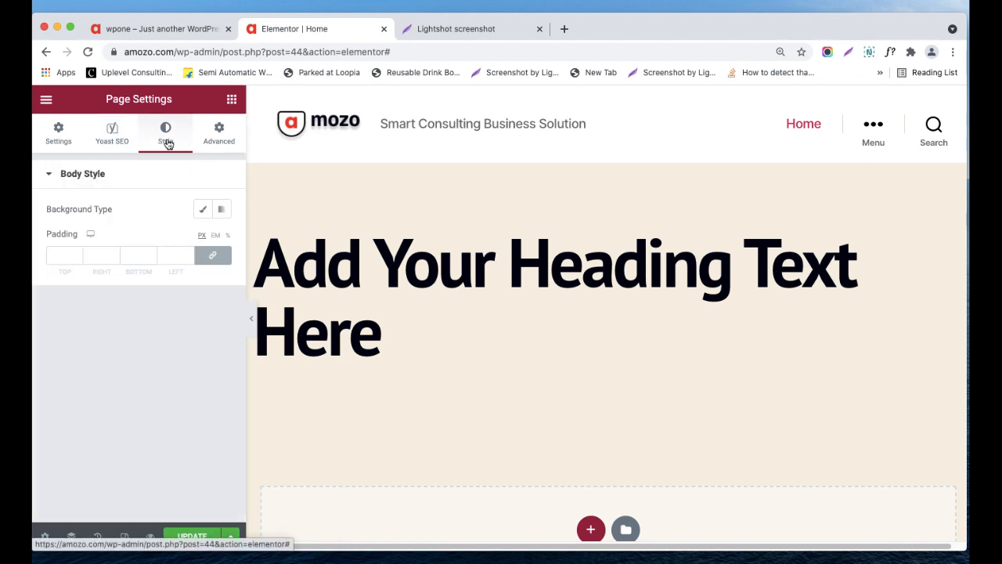
click(229, 141)
click(58, 135)
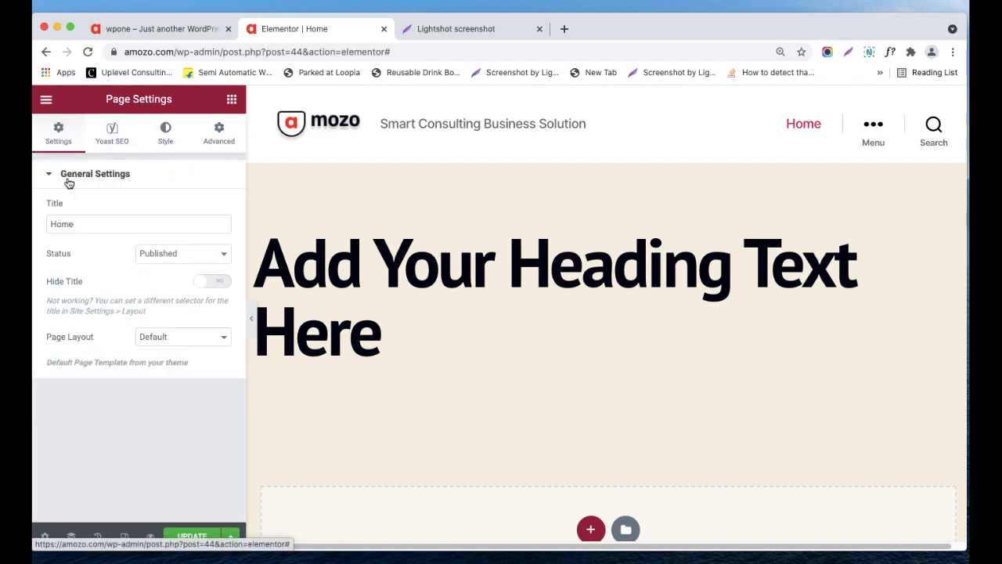
Step: Show the Navigator and look at the available actions for the heading section
click(73, 537)
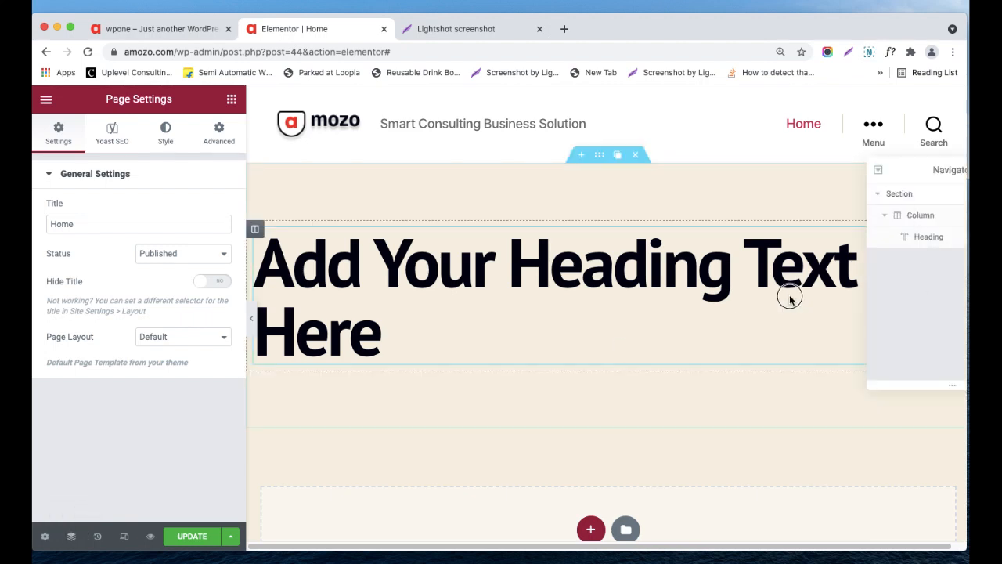
right_click(600, 161)
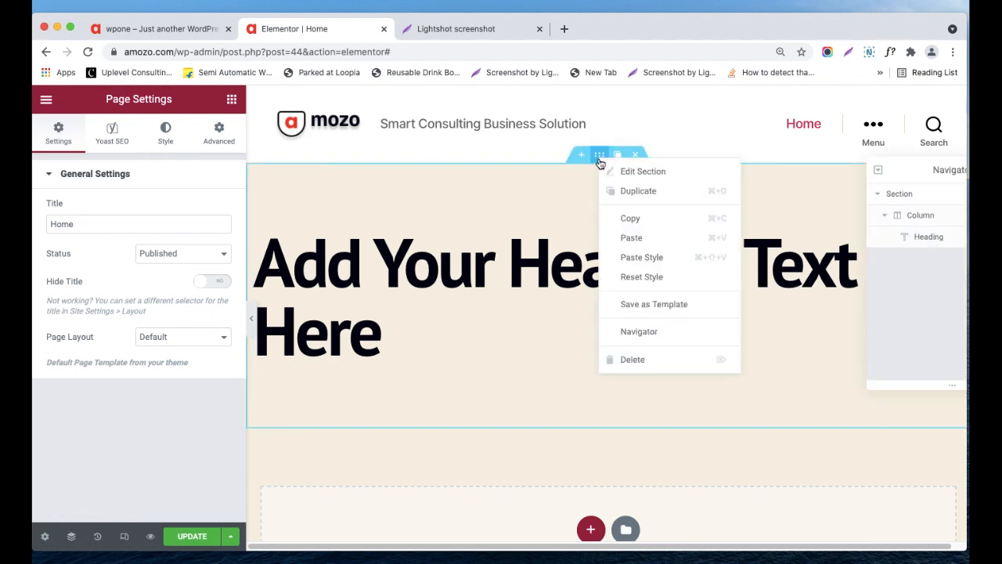
click(155, 464)
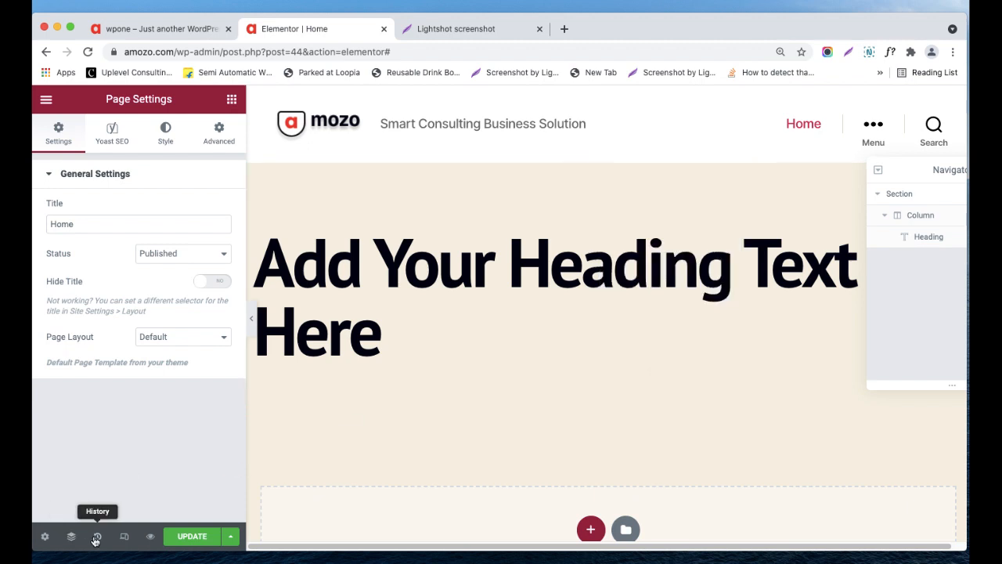
Step: Open the editing history, view the page's saved revisions, and return to the list of actions
click(96, 539)
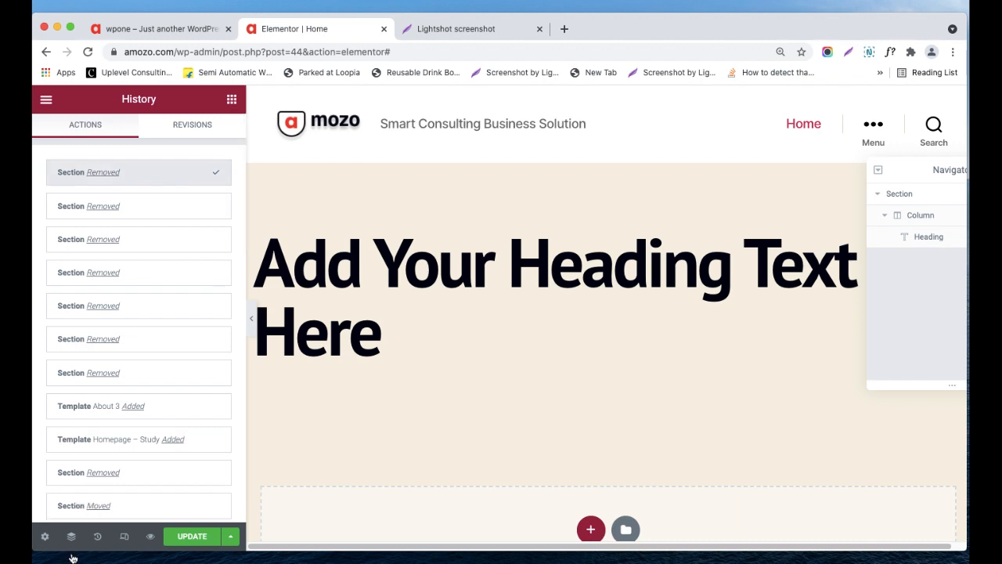
click(182, 135)
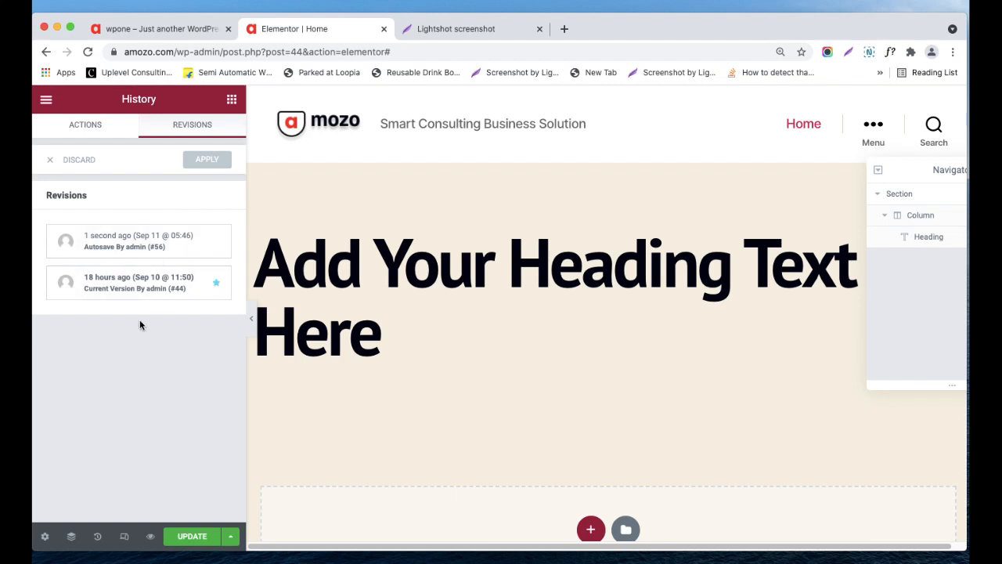
click(96, 127)
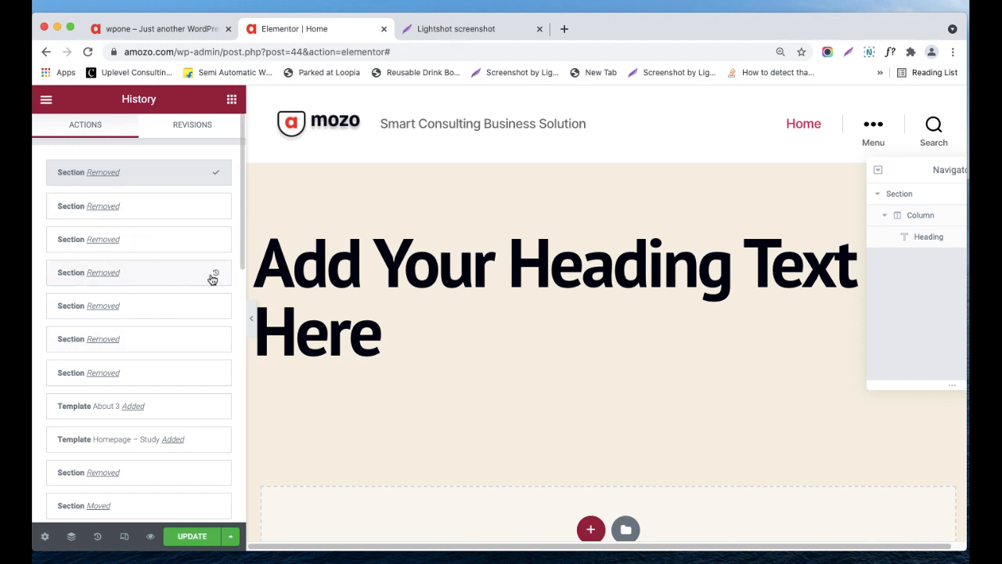
Step: Restore the "About the company" section from the history, return to the latest action, and check the revisions again
click(217, 208)
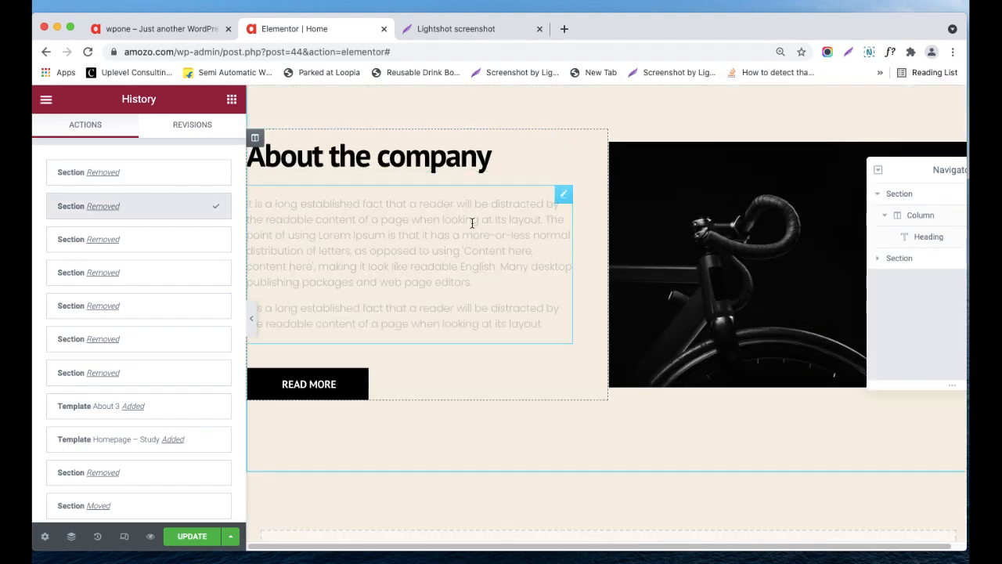
scroll(472, 224, up, 5)
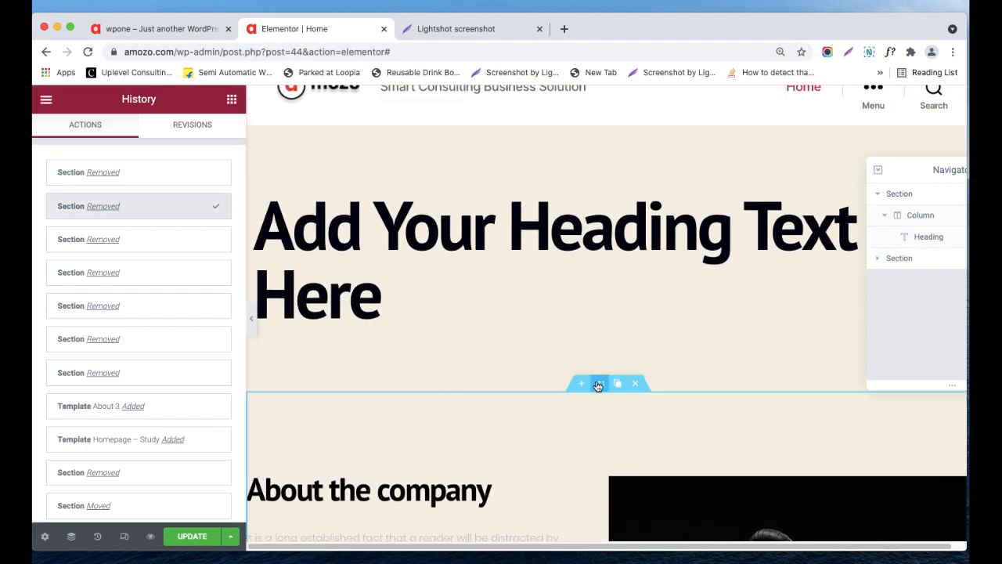
scroll(640, 396, down, 1)
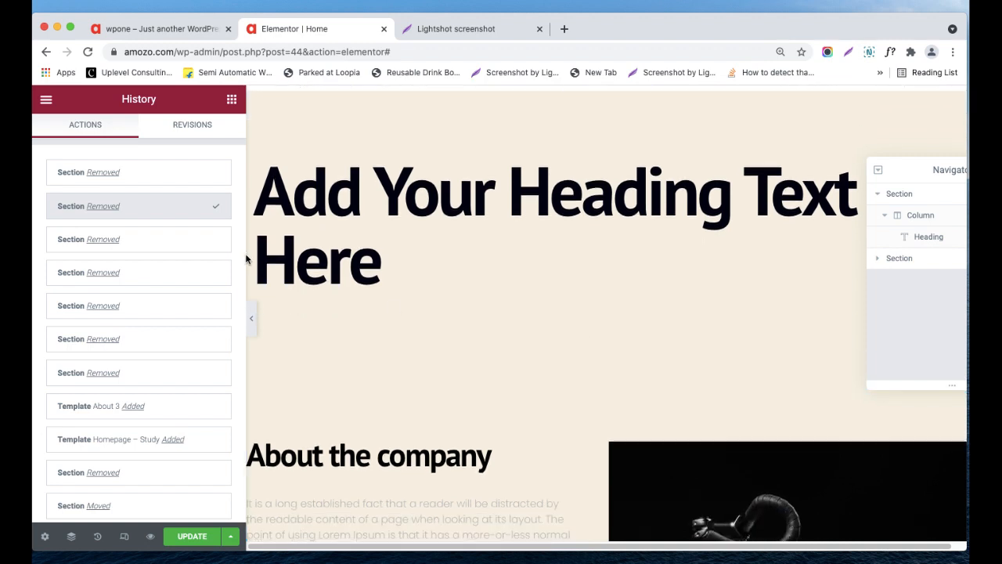
click(215, 171)
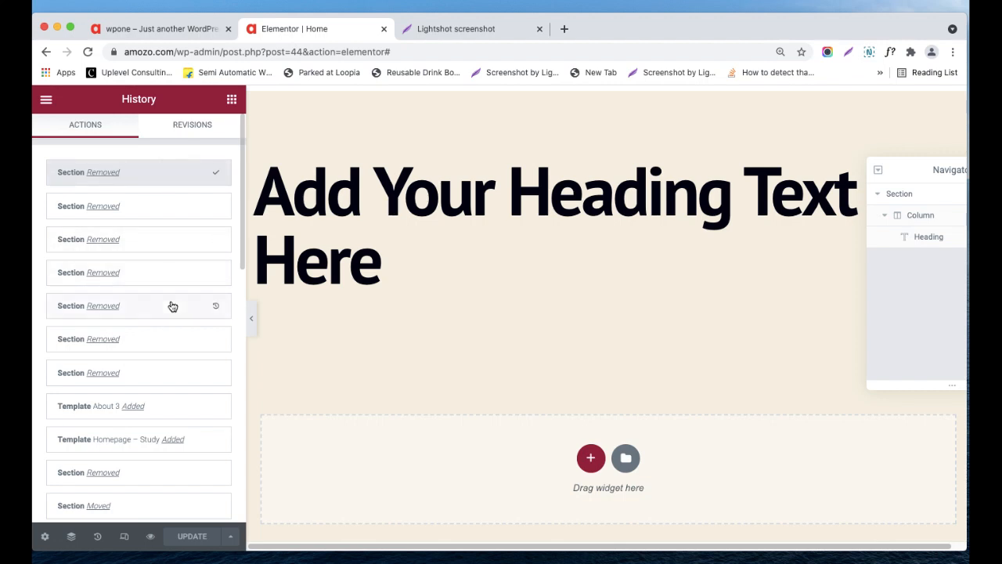
click(167, 126)
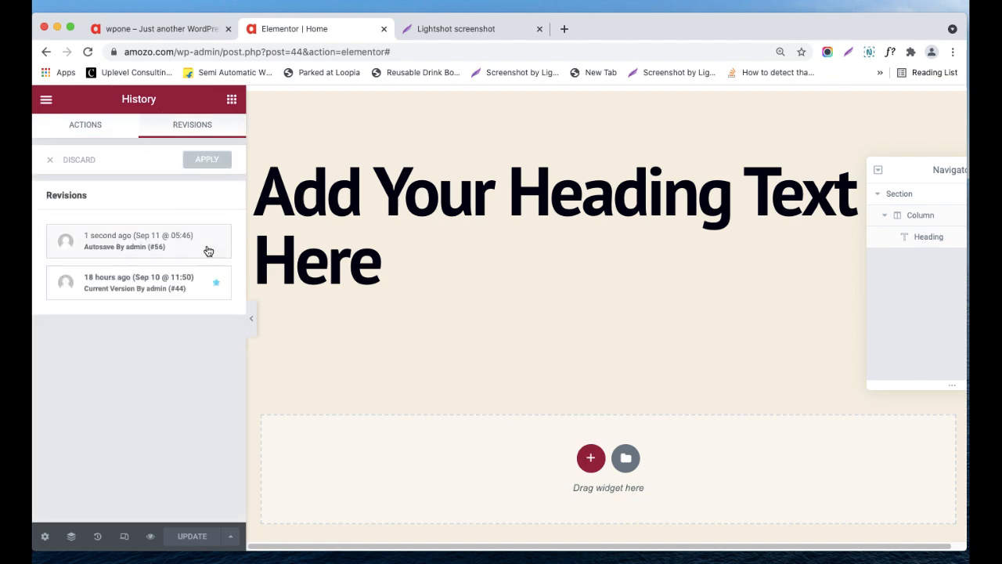
click(110, 132)
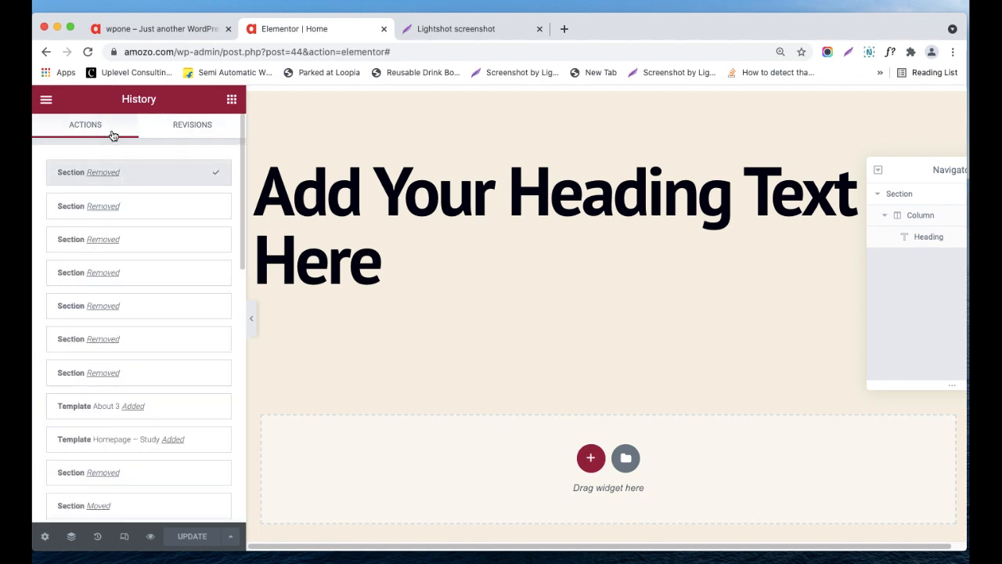
Step: Enter Responsive Mode and examine the Home page in the mobile preview
click(123, 537)
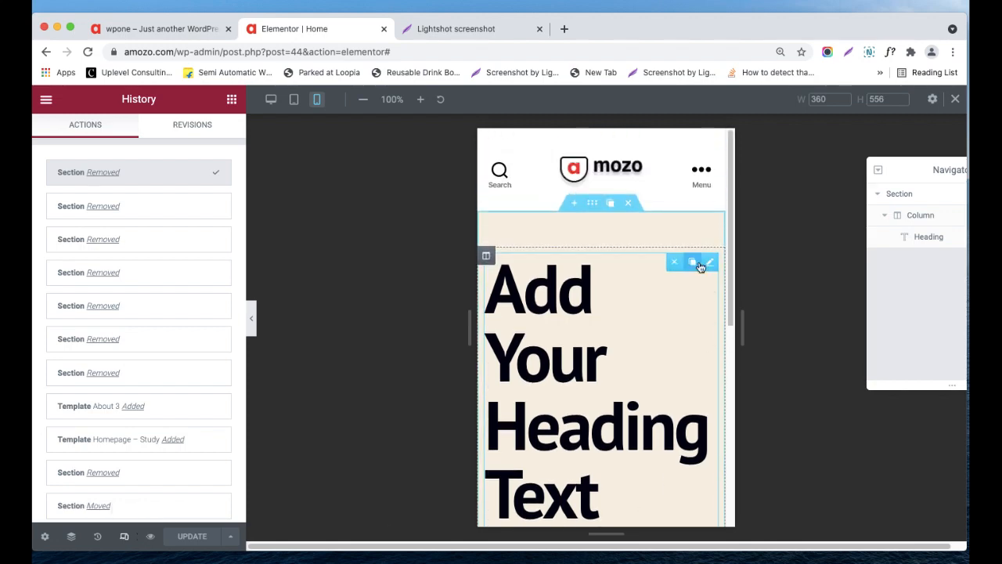
scroll(638, 313, down, 5)
scroll(637, 313, up, 5)
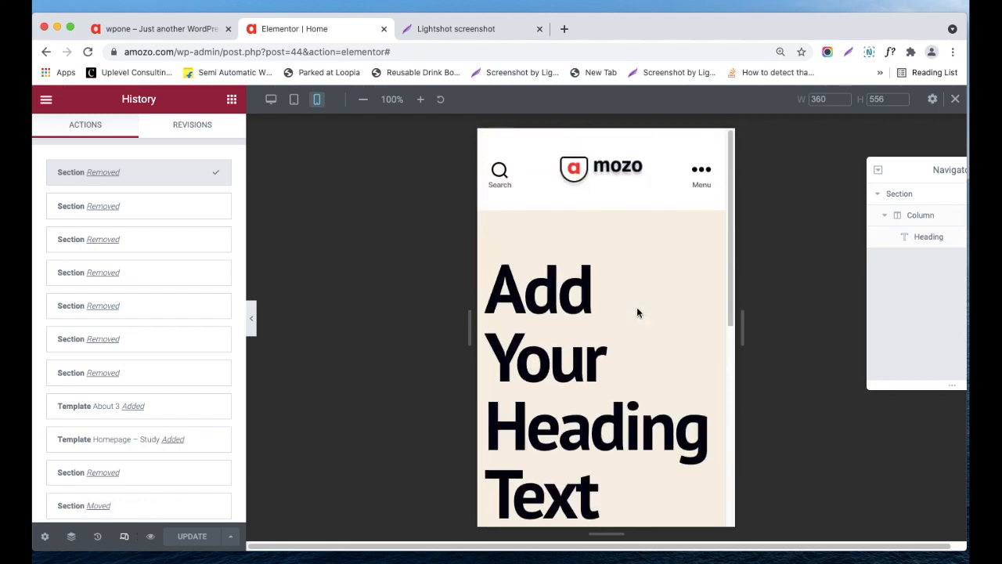
click(126, 538)
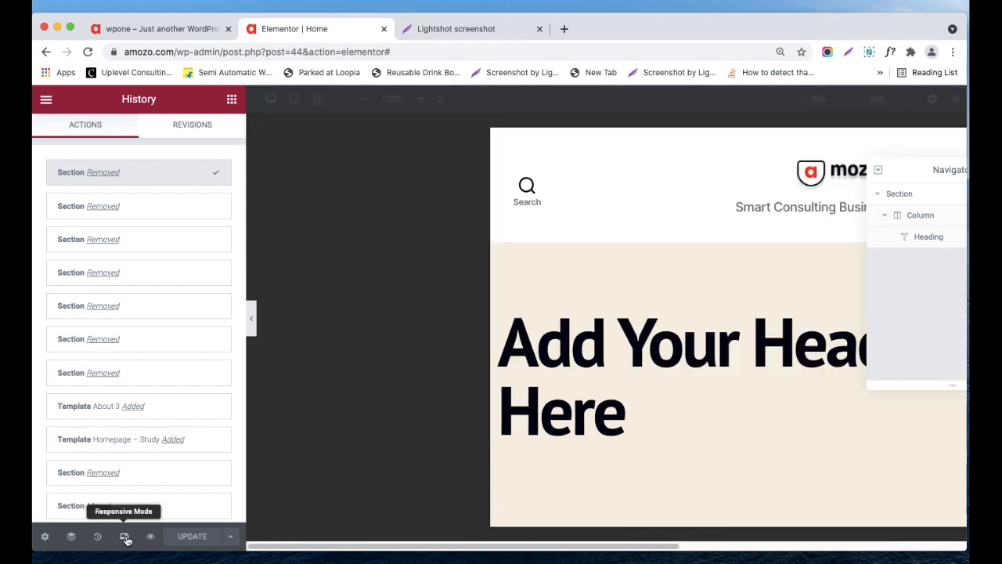
click(125, 537)
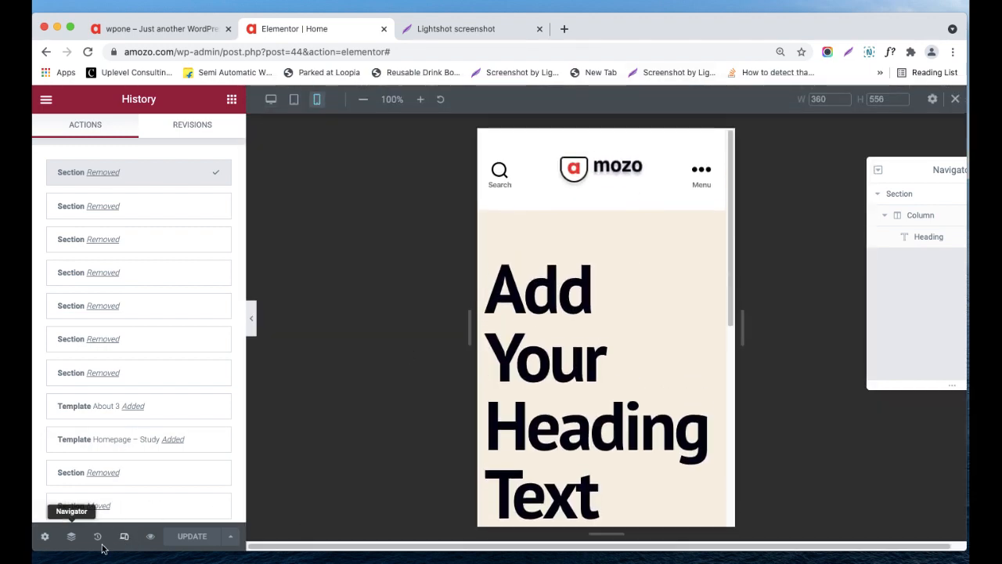
Step: Compare the Home page in the tablet, desktop and mobile previews, and examine the mobile layout and its width setting
click(295, 101)
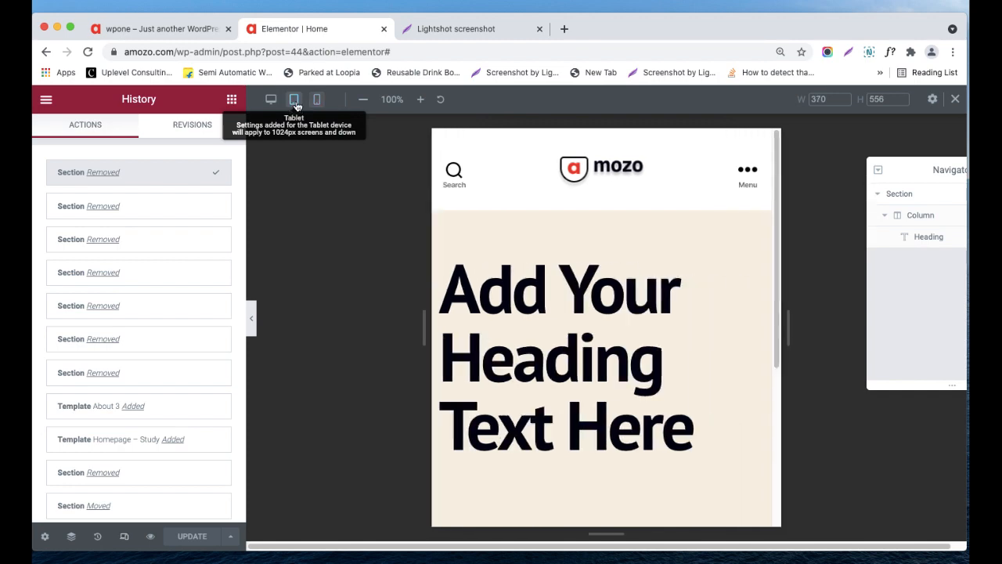
click(272, 100)
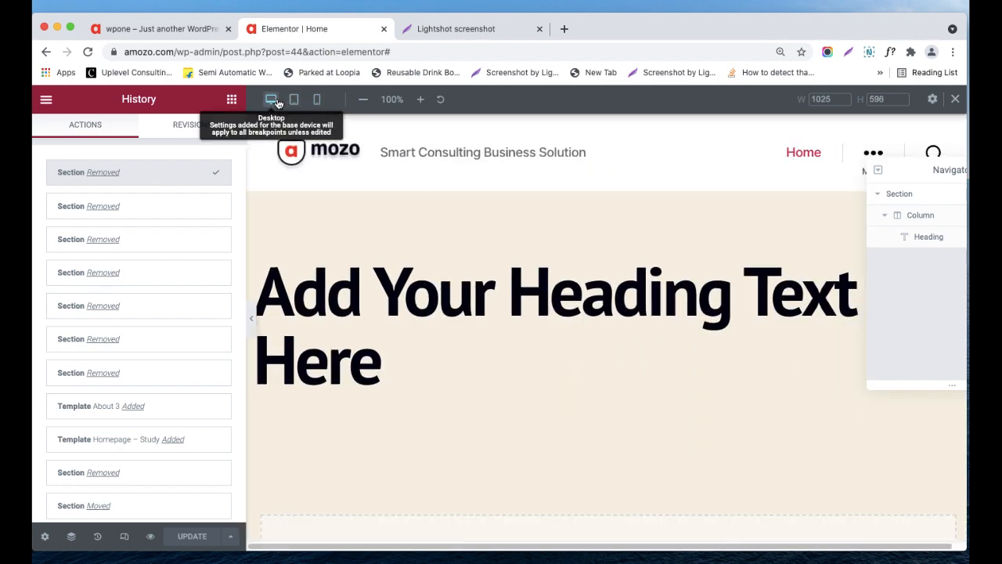
click(293, 101)
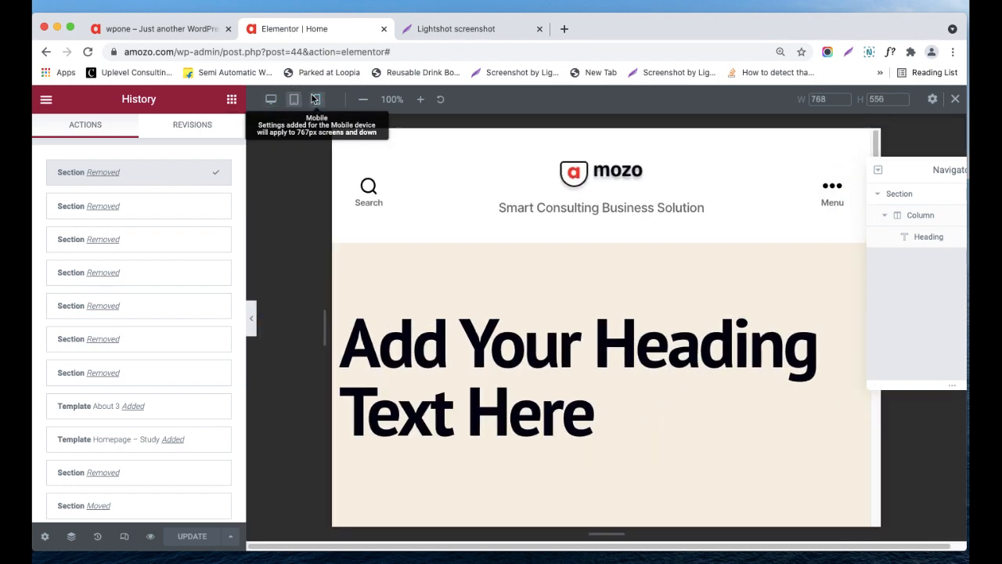
click(315, 101)
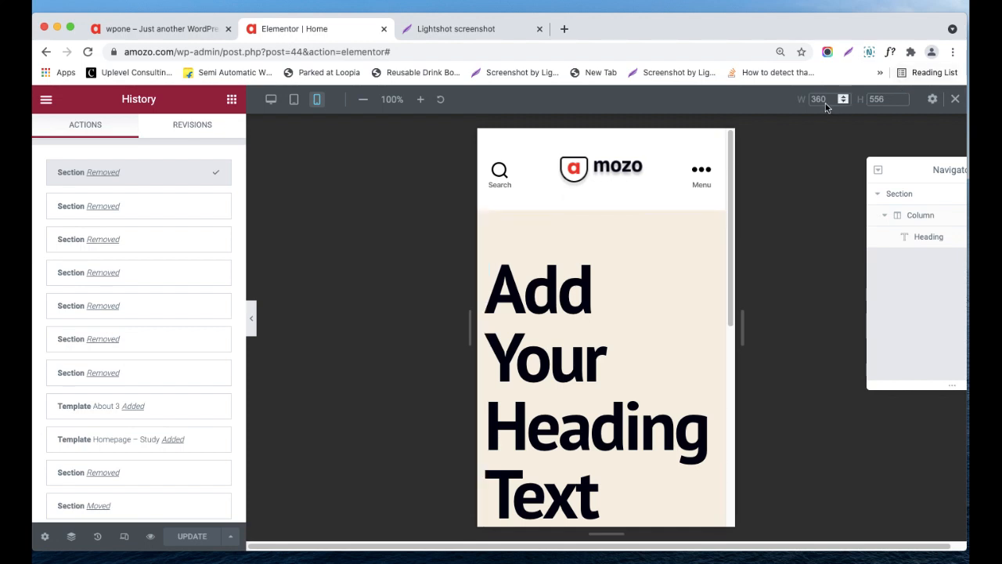
drag(824, 101, 815, 101)
scroll(669, 280, down, 3)
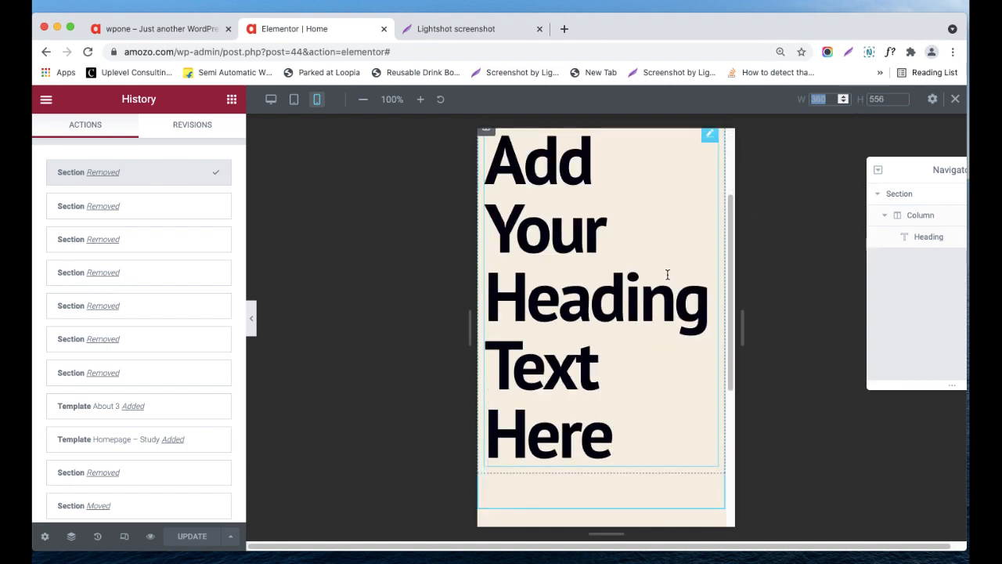
scroll(662, 273, down, 2)
scroll(653, 266, up, 5)
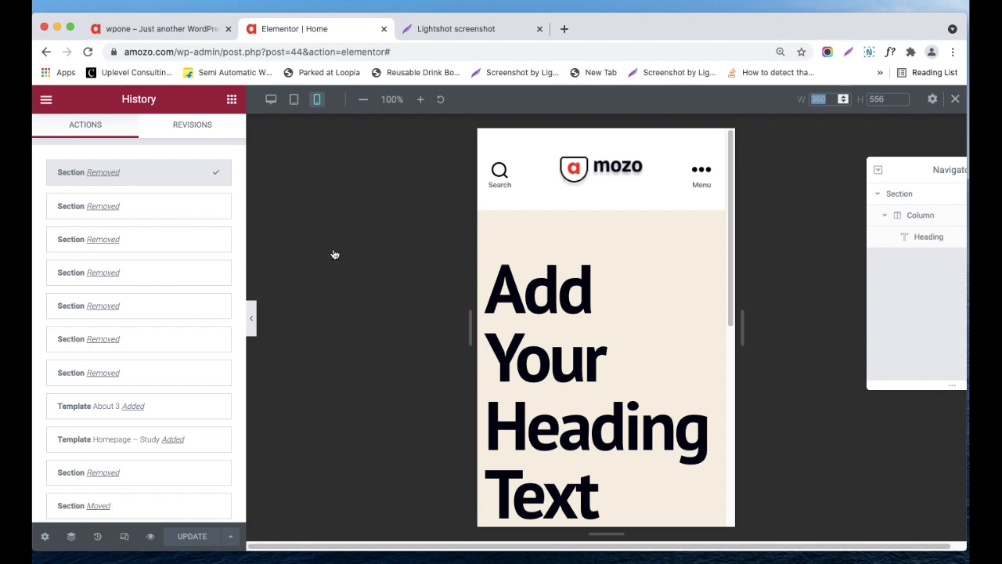
Step: Switch to the desktop preview, hide the editor panel to view the full-width page, and exit Responsive Mode
click(269, 100)
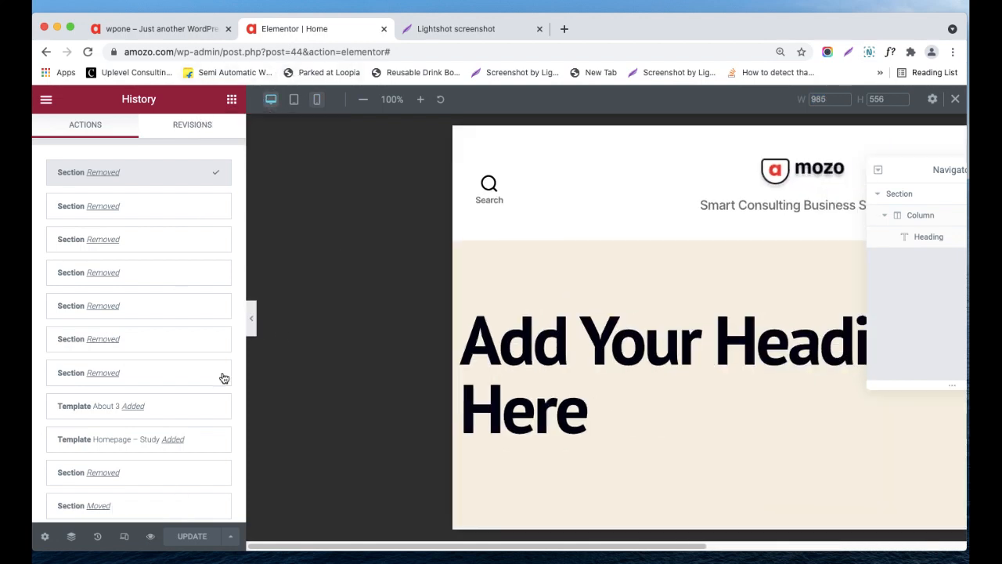
click(252, 320)
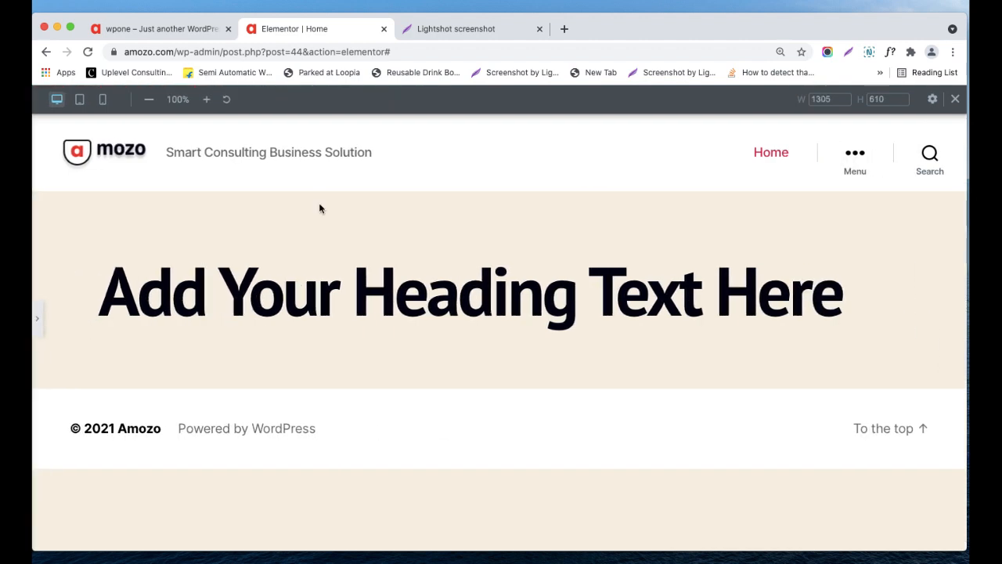
click(955, 99)
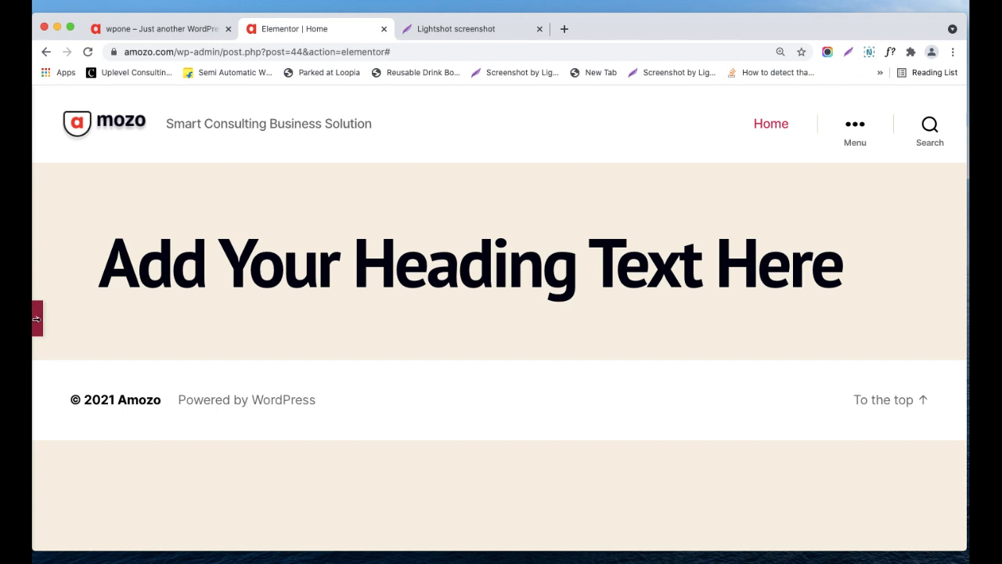
Step: Toggle the editor panel's visibility, leave it shown, and preview the Home page changes in a new browser tab
click(36, 318)
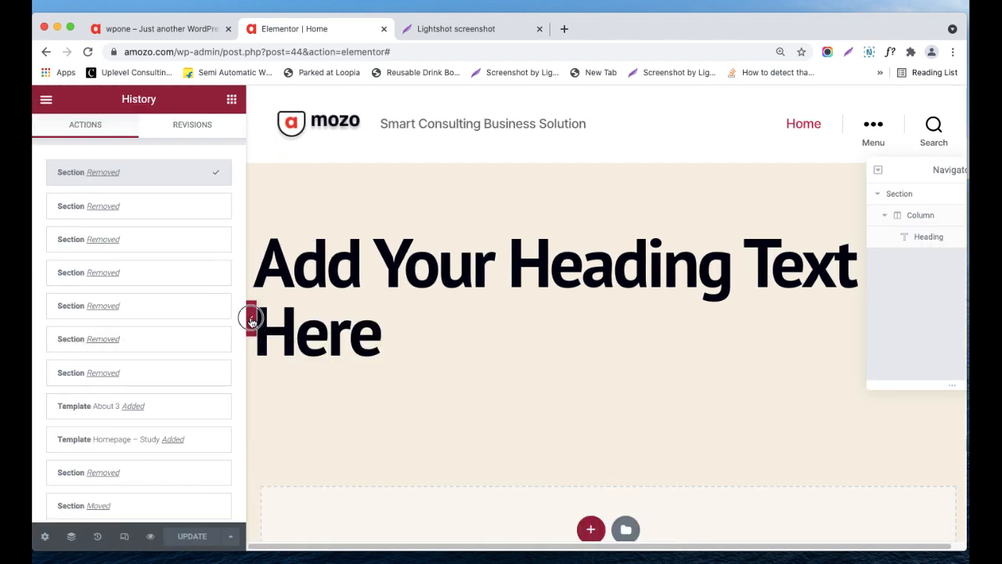
click(249, 317)
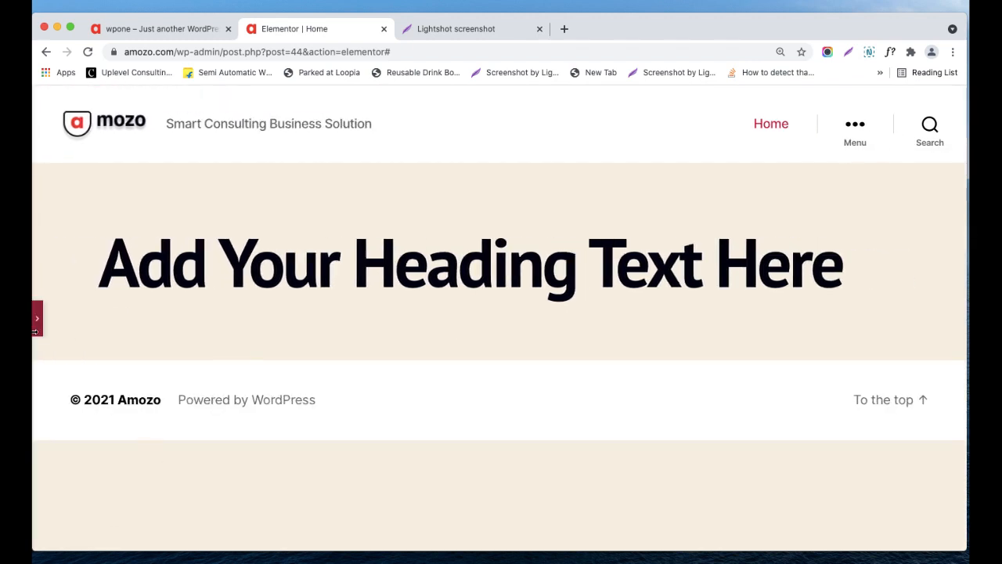
click(35, 327)
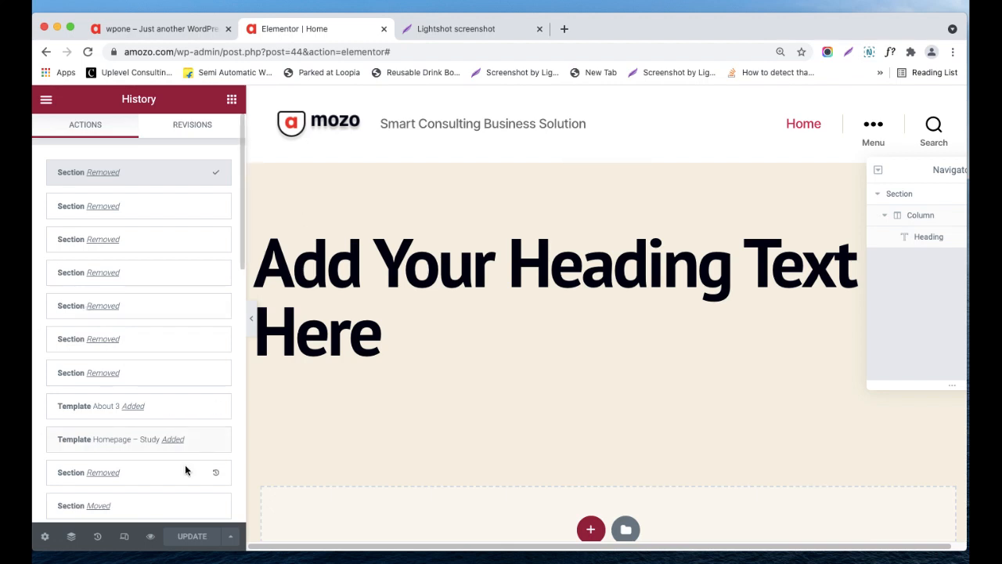
click(152, 538)
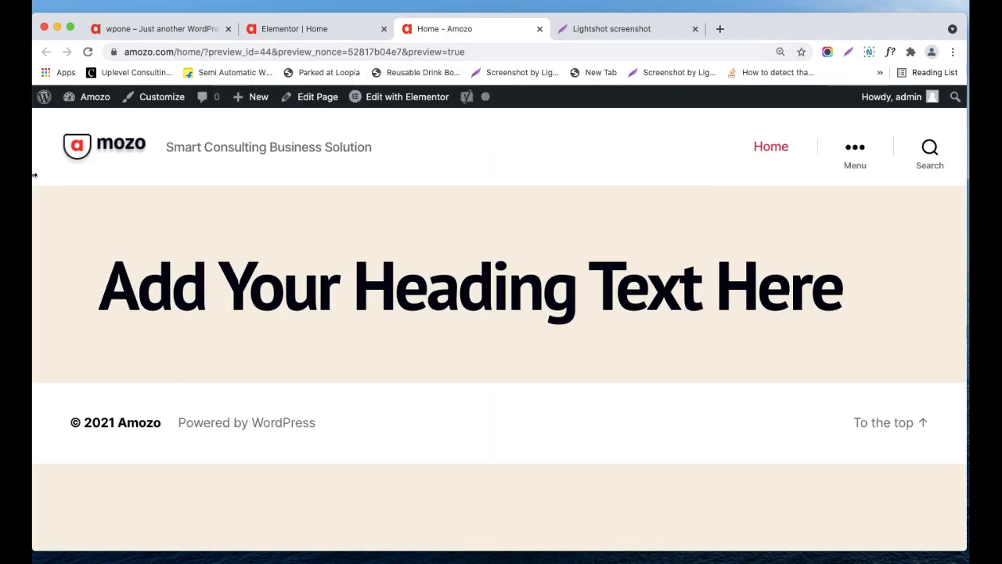
Step: Return to the Elementor editor, append "ok" to the heading text "Add Your Heading Text Here", and update the page
click(337, 27)
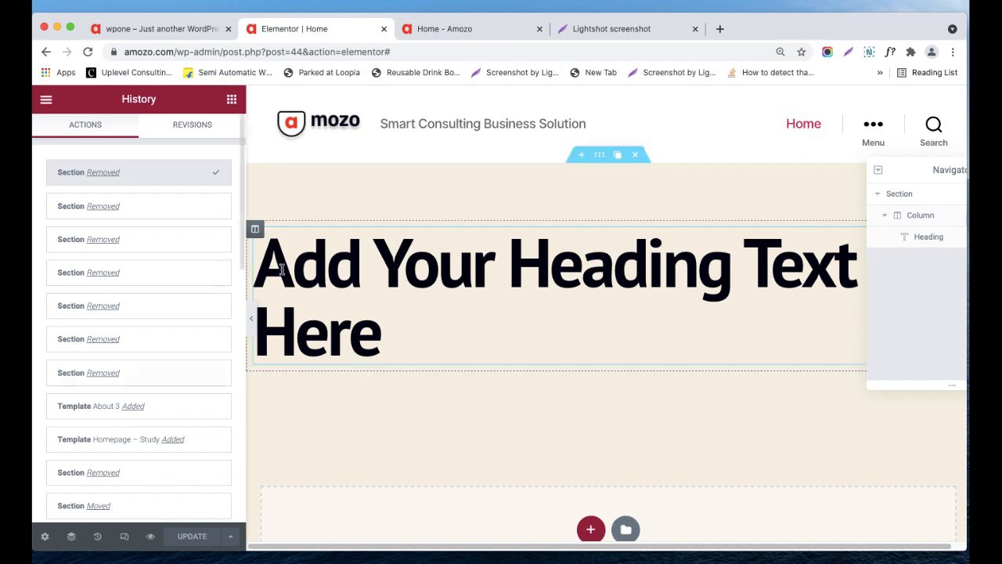
click(408, 349)
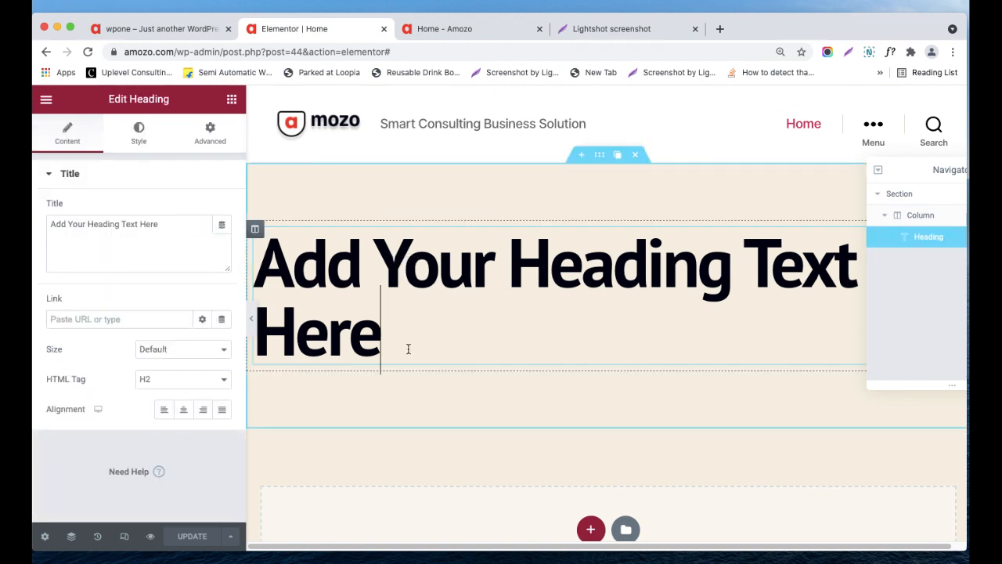
text(ok)
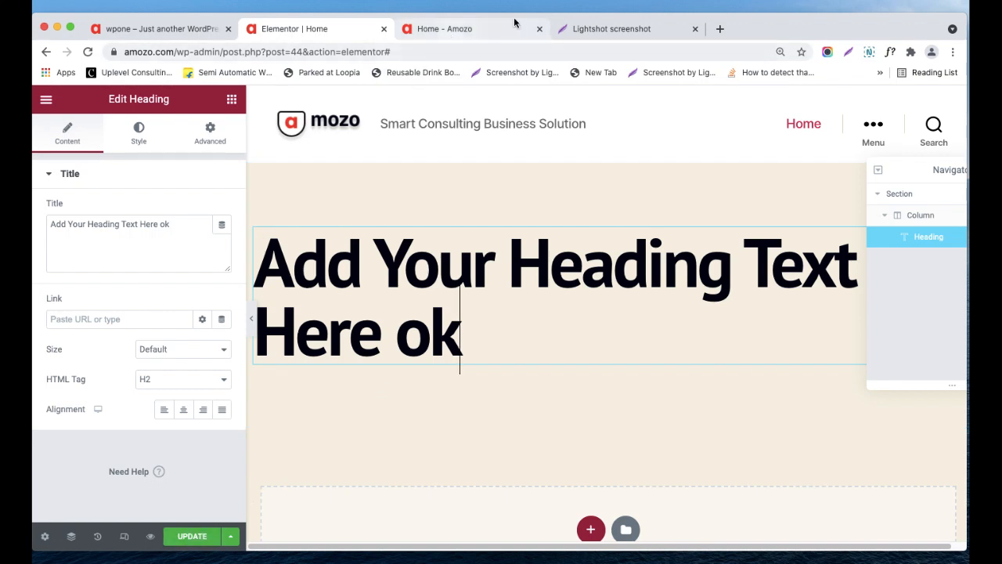
click(192, 536)
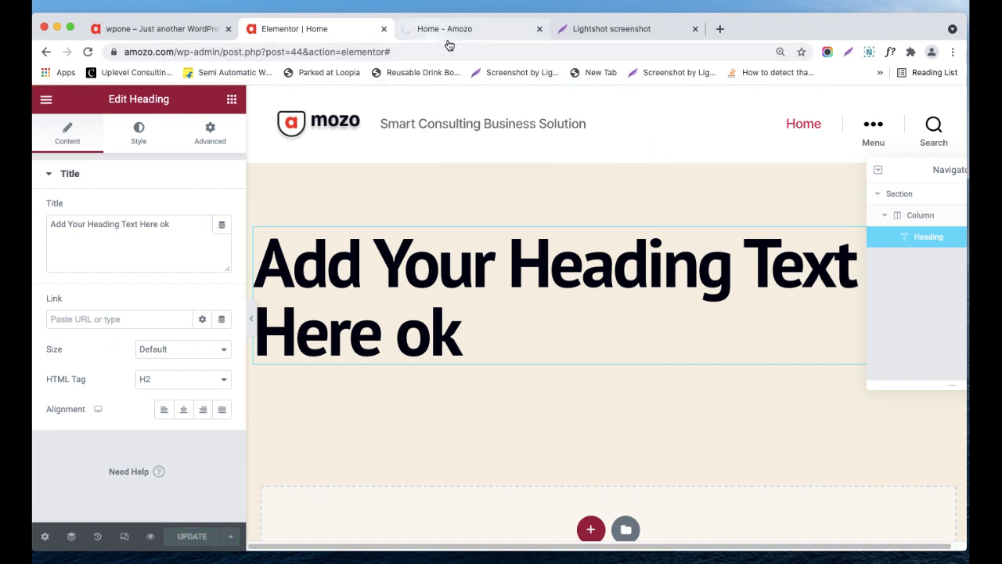
Step: Check the edited heading in the Home page preview and return to the Elementor editor
click(423, 31)
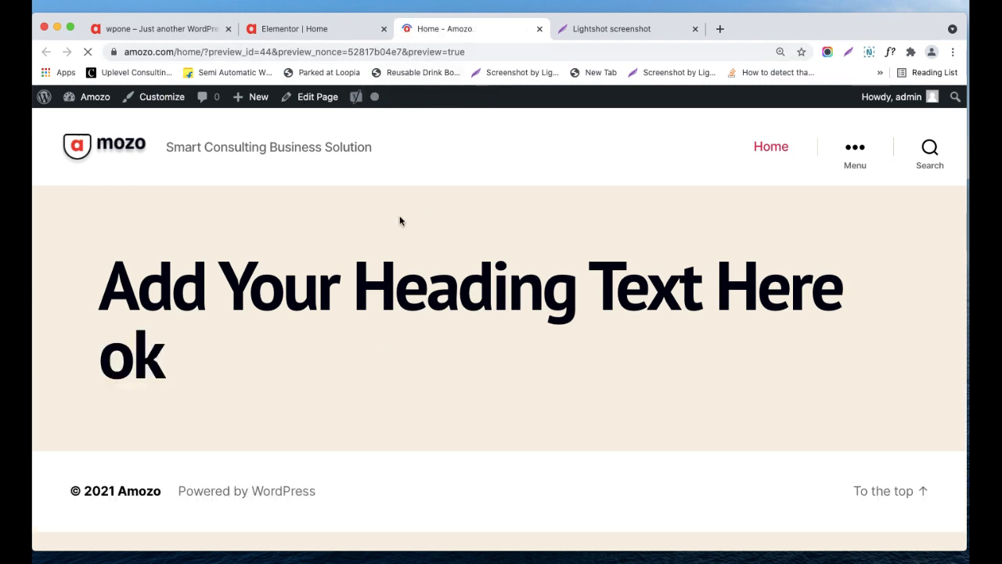
drag(142, 373, 262, 330)
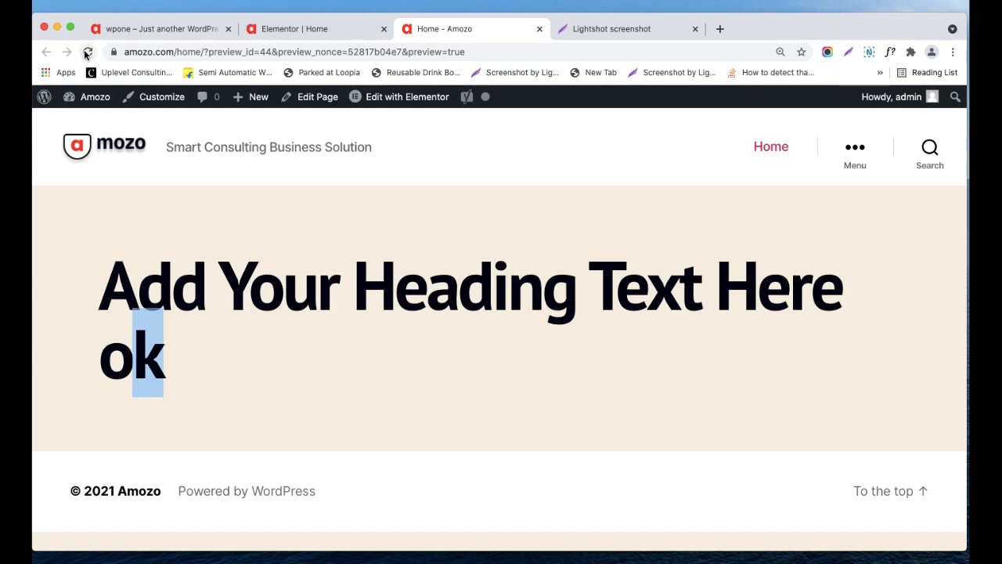
click(315, 32)
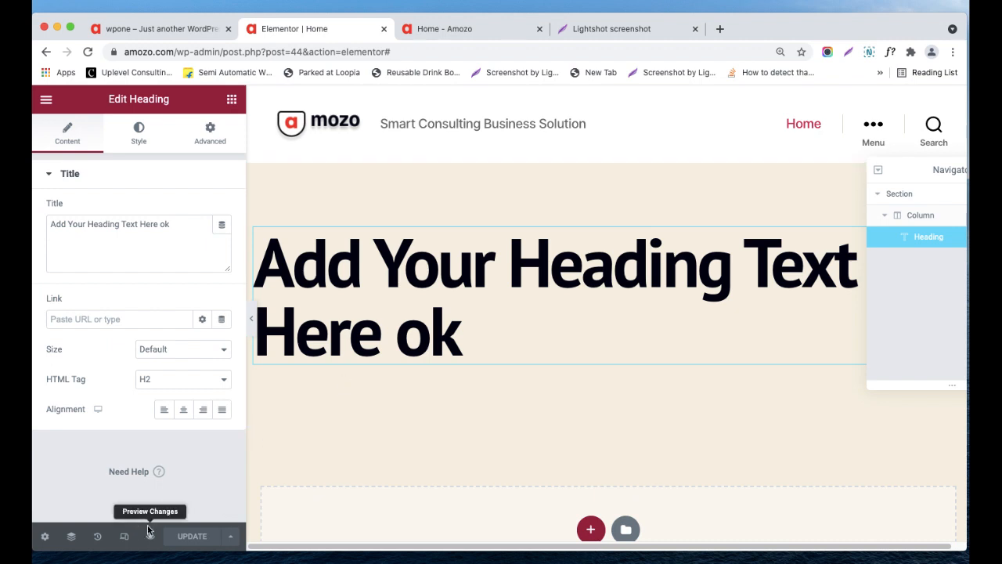
Step: Save the whole page to the library as a template named "Home" and close the library
click(231, 539)
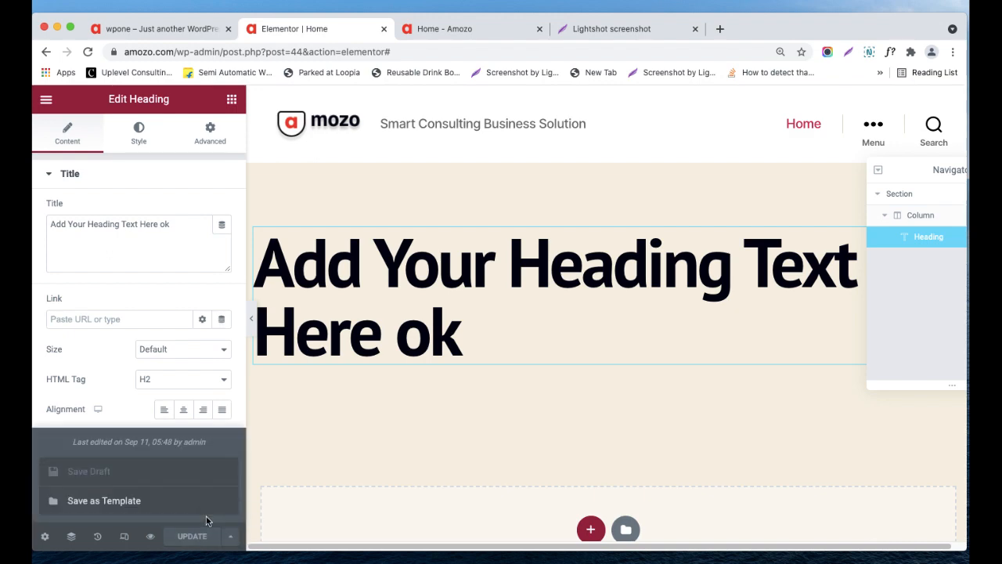
scroll(454, 351, down, 3)
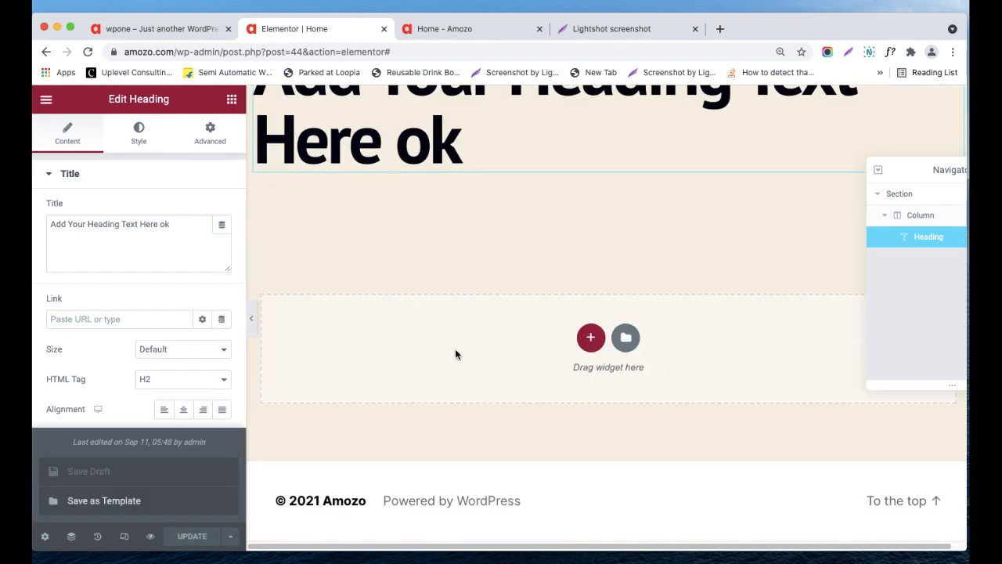
scroll(455, 348, up, 3)
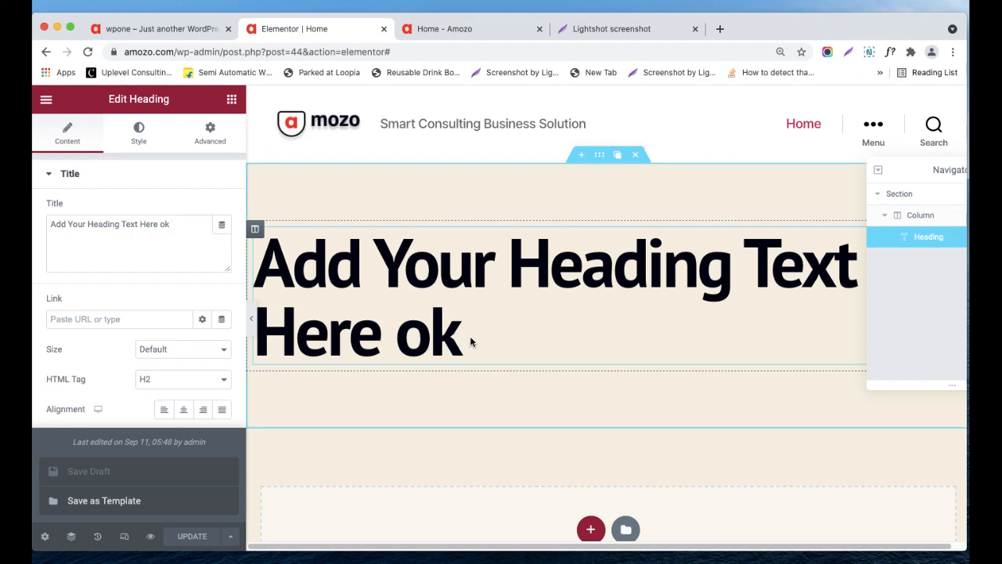
click(123, 501)
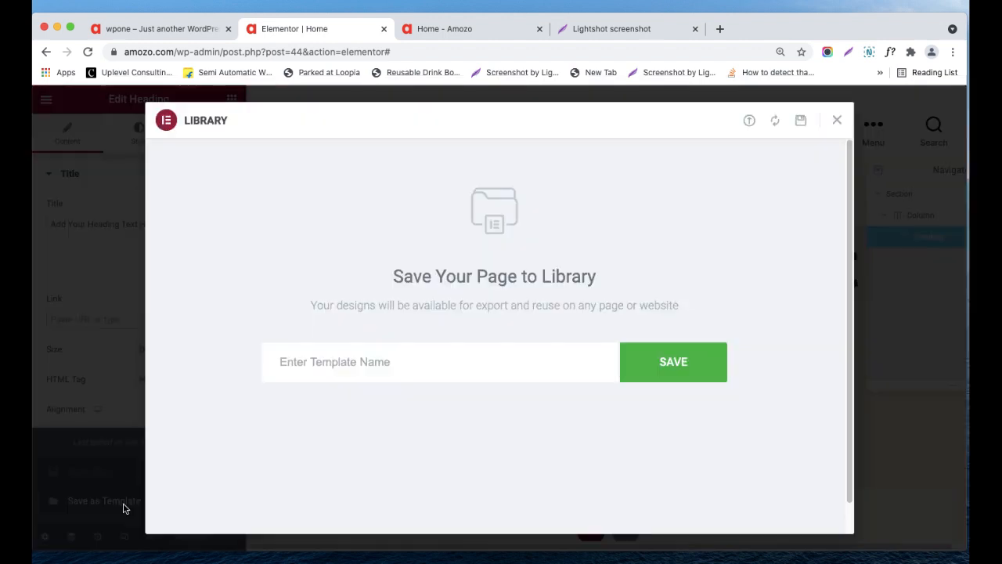
click(422, 369)
text(Home)
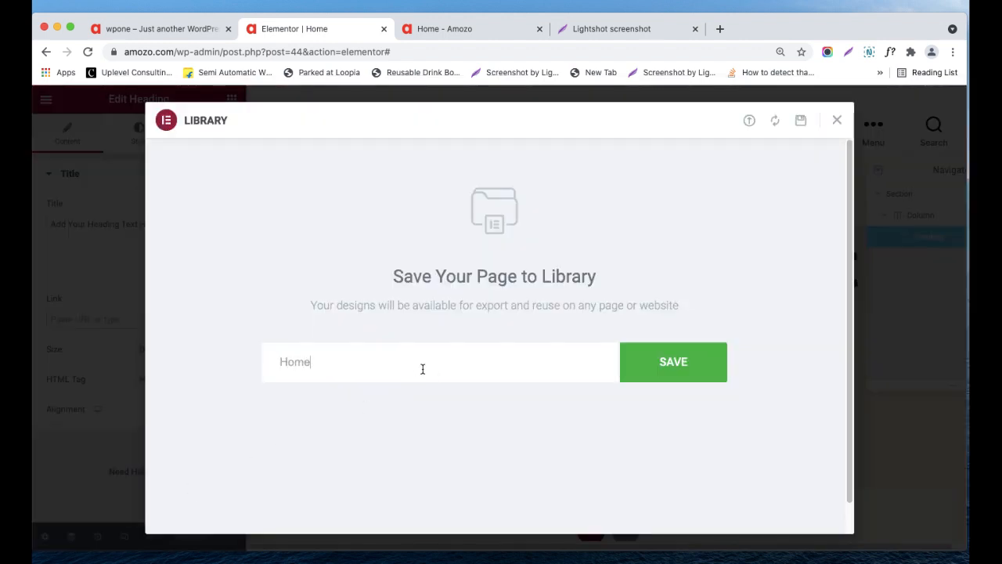
click(700, 371)
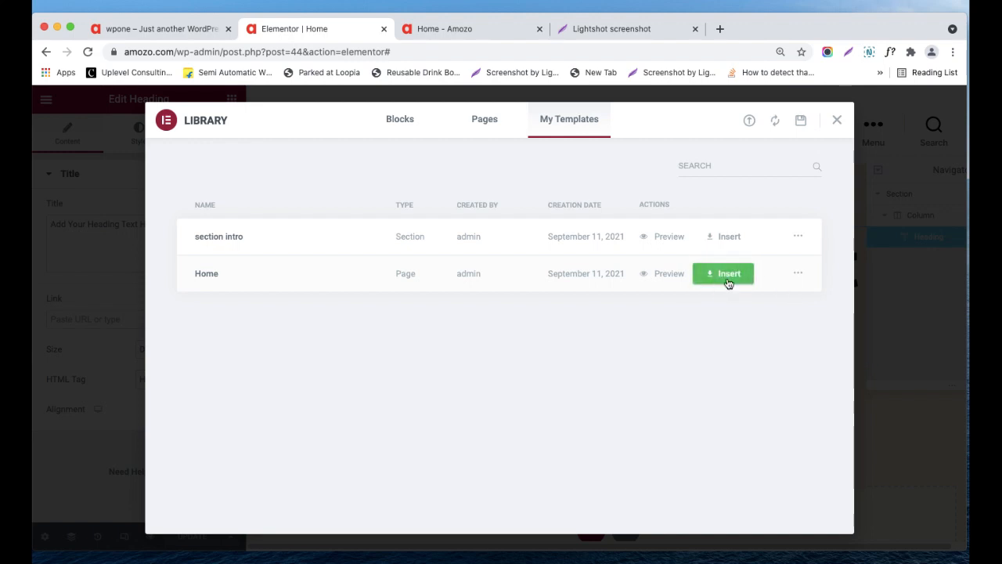
click(840, 118)
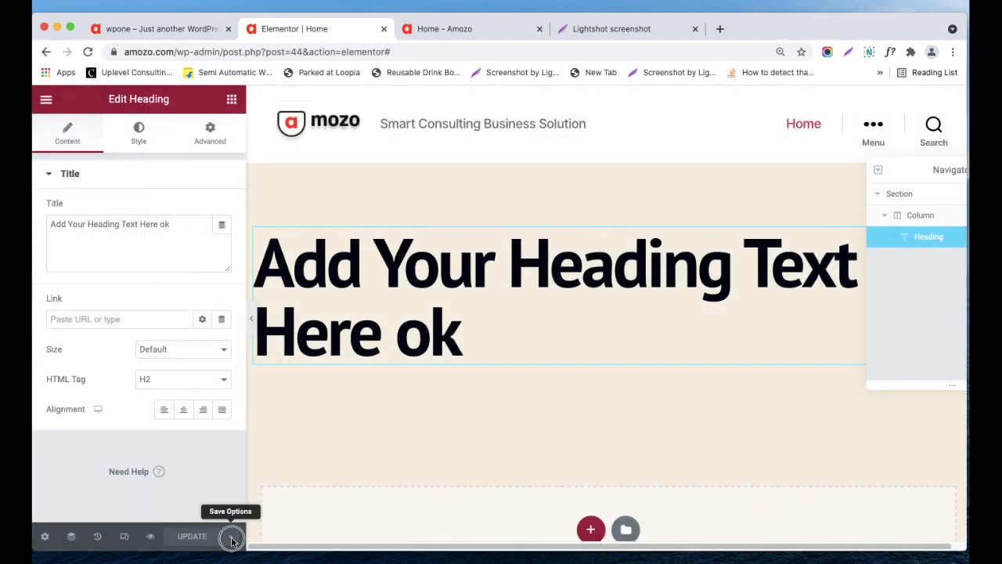
Step: Examine the Save Draft entry in the page's save options and close the options
click(231, 539)
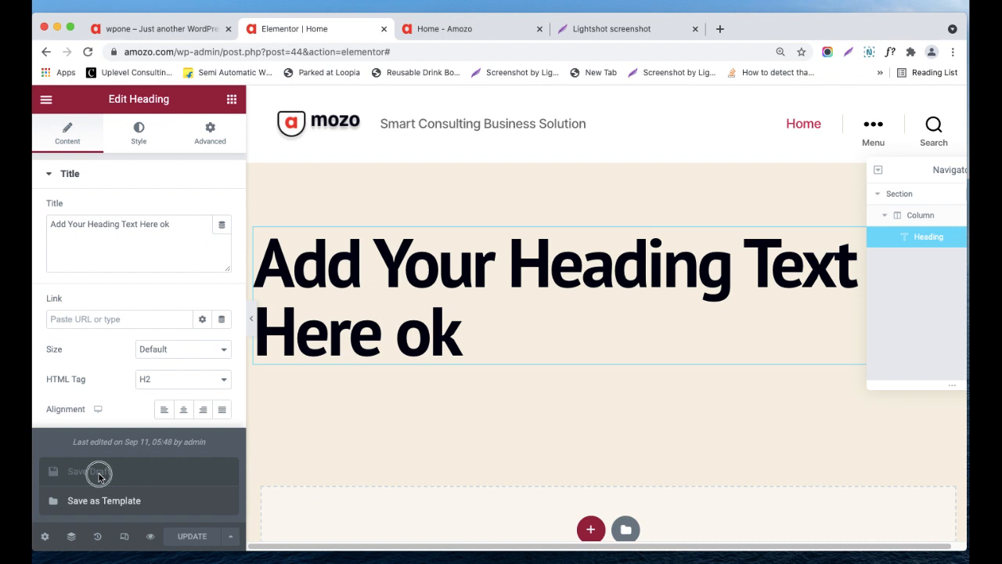
click(99, 476)
click(342, 405)
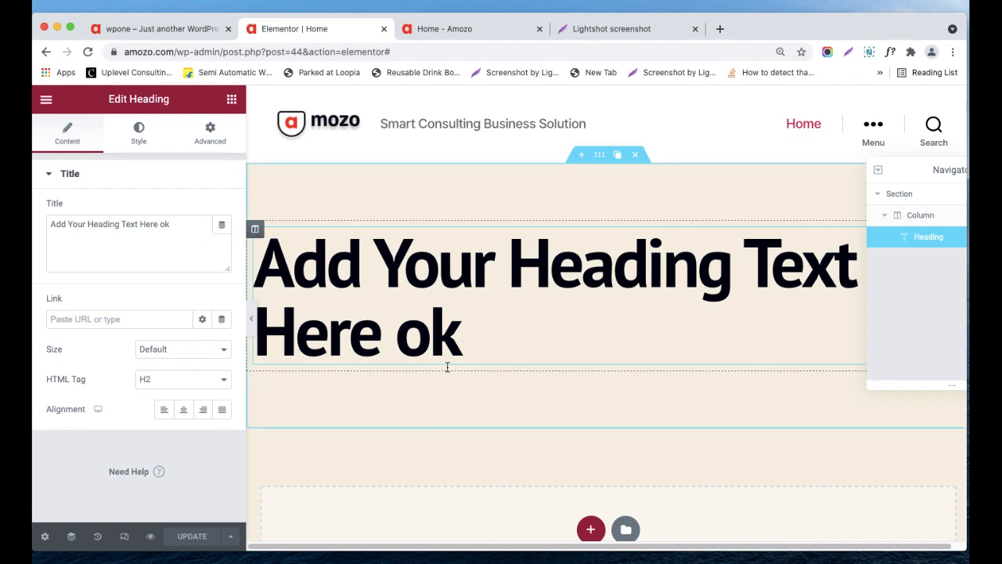
Step: Move the Navigator fully into view over the page and close it
scroll(448, 367, down, 5)
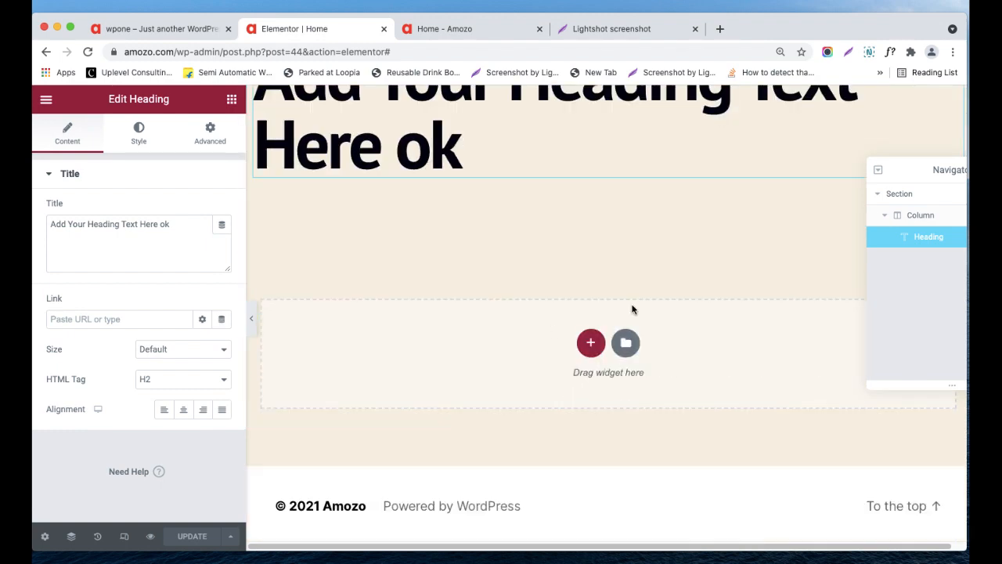
scroll(662, 271, up, 5)
drag(934, 180, 669, 203)
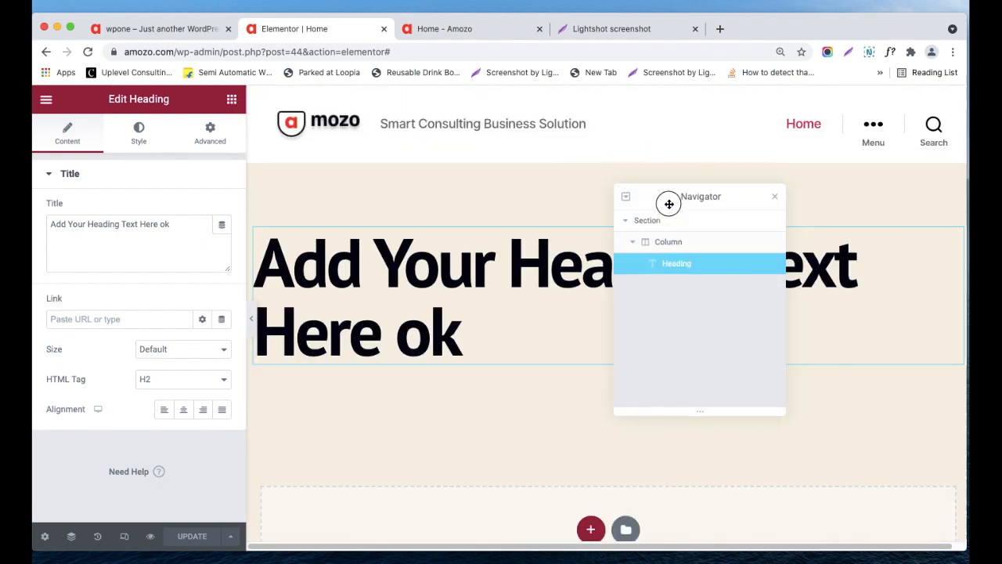
click(775, 197)
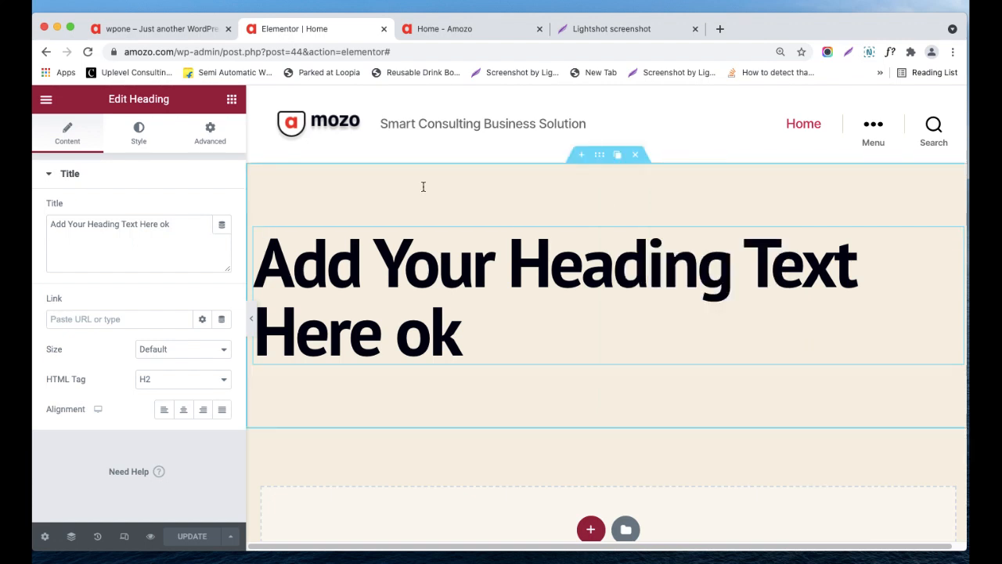